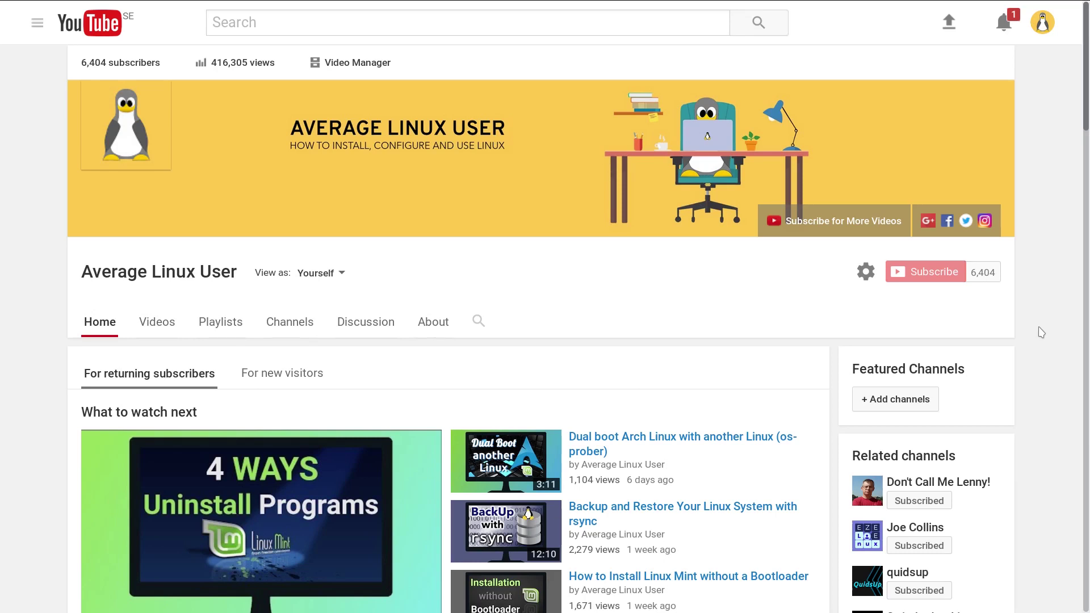
Scroll down the Average Linux User channel page to view its uploaded videos
scroll(1041, 333, down, 10)
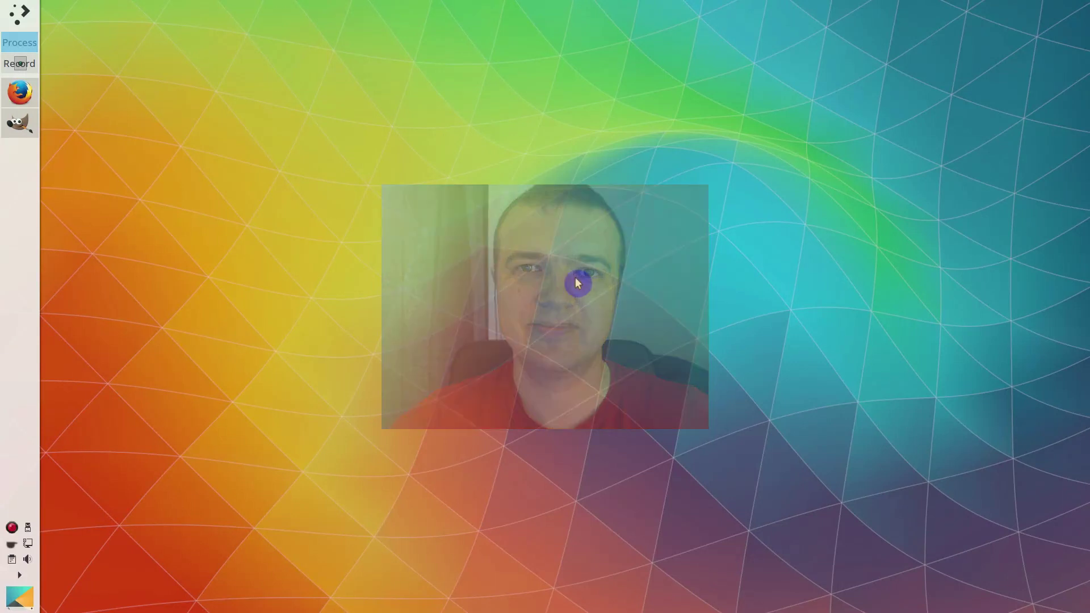
Open the Linux Mint thumbnail in GIMP, toggle its layers' visibility, then quit discarding changes
click(26, 125)
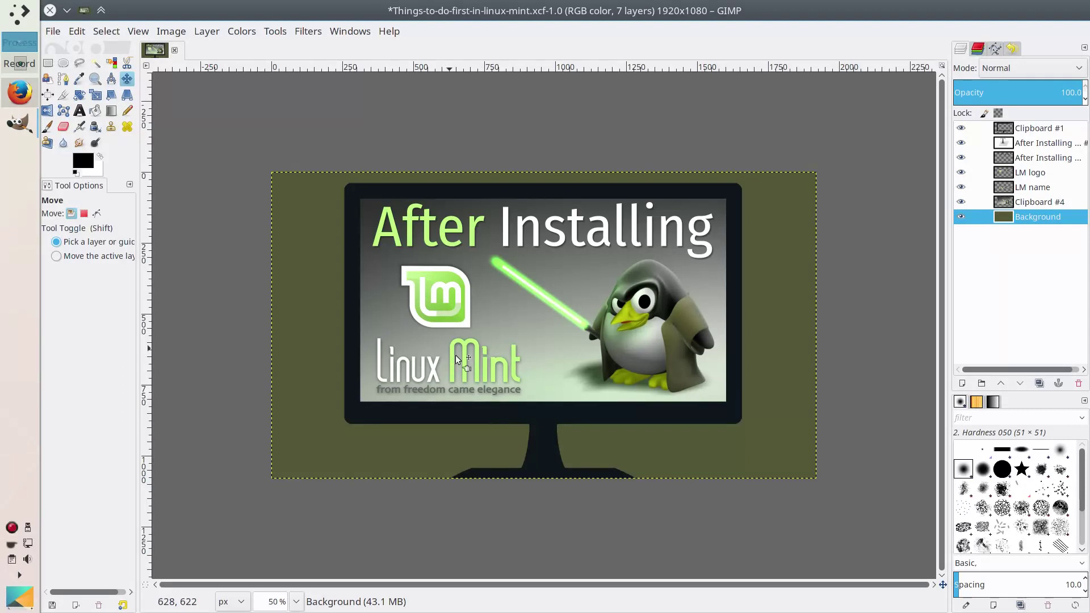
mouse_move(971, 175)
mouse_down()
mouse_move(971, 138)
mouse_move(969, 220)
mouse_move(962, 131)
mouse_move(966, 209)
mouse_up()
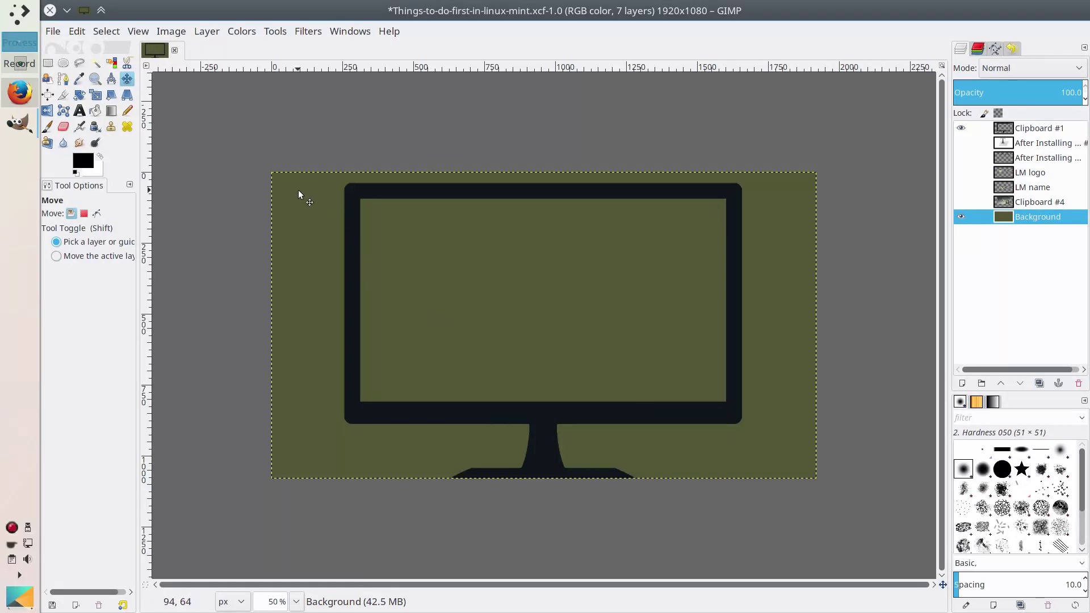
click(964, 218)
click(963, 218)
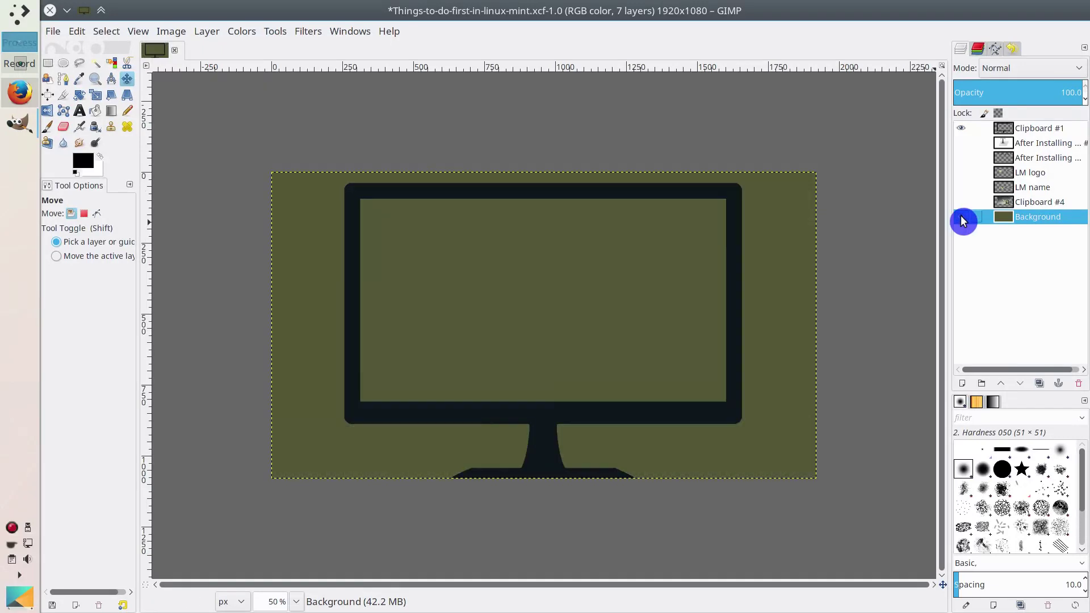
click(963, 199)
drag(962, 187, 962, 139)
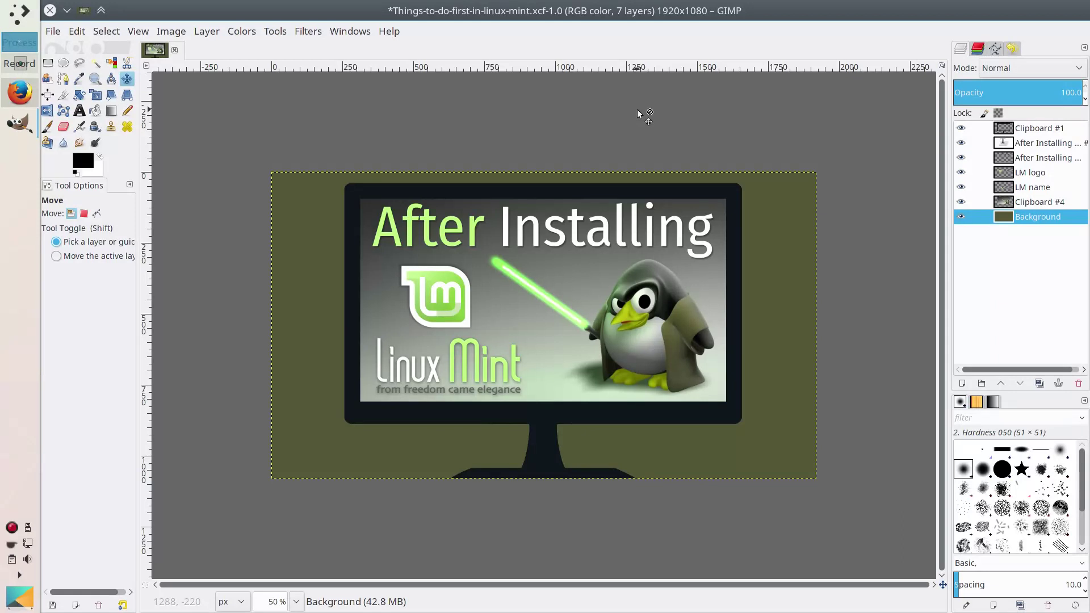
click(50, 14)
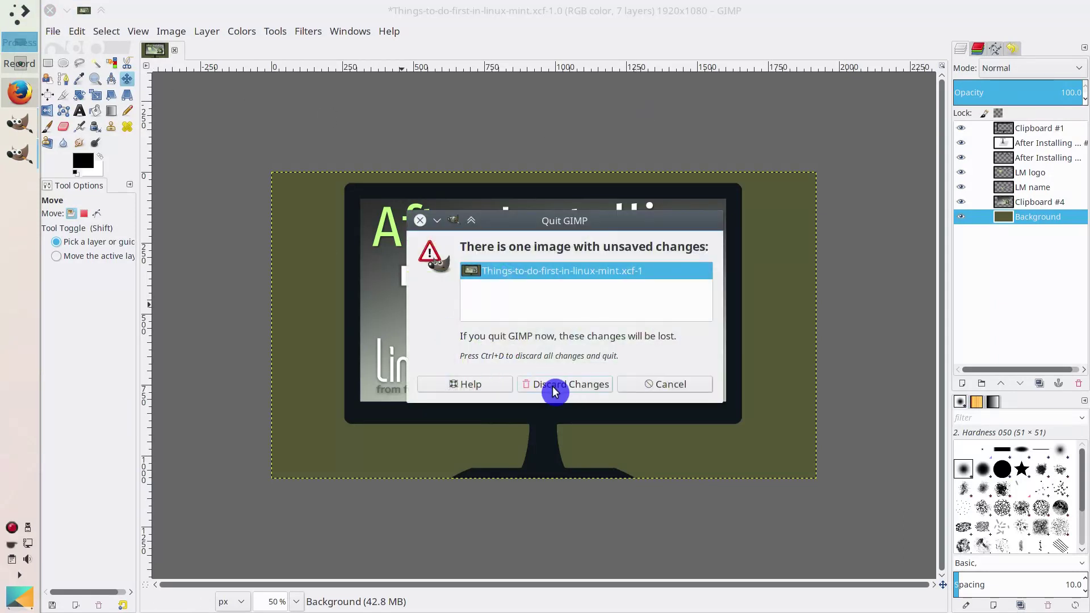
click(555, 391)
Search Pixabay for 'monitor' and filter the results to illustrations
click(20, 93)
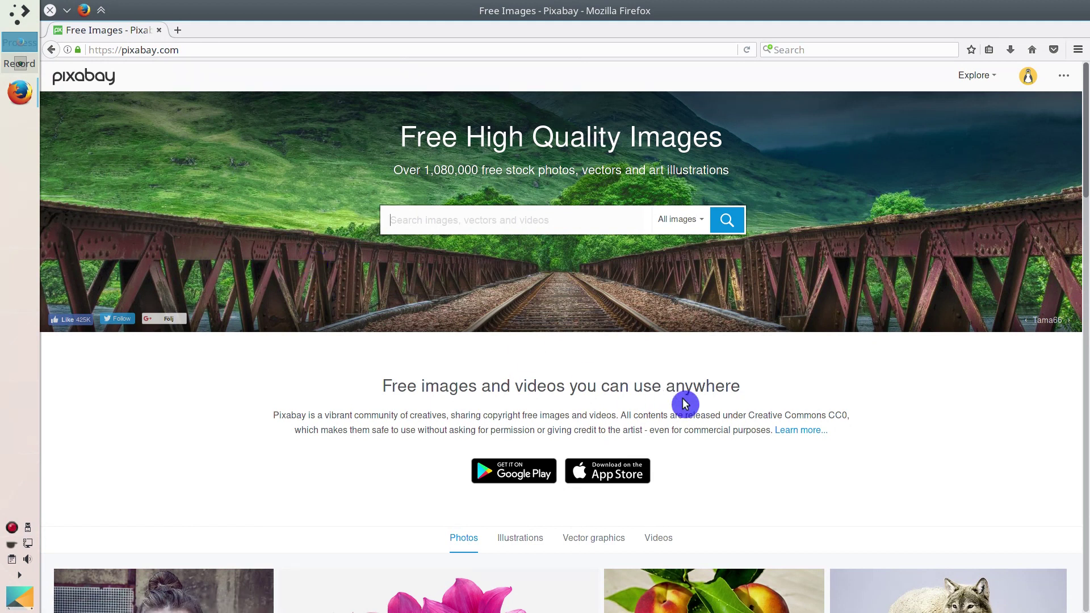
text(monitor)
key(Return)
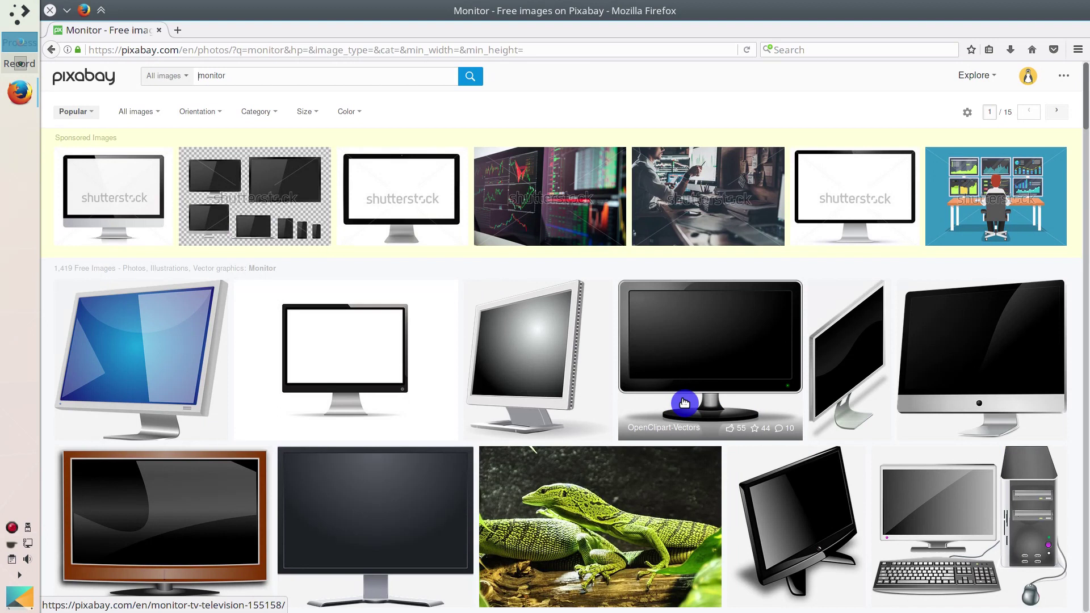
click(148, 114)
click(172, 185)
scroll(1080, 373, down, 15)
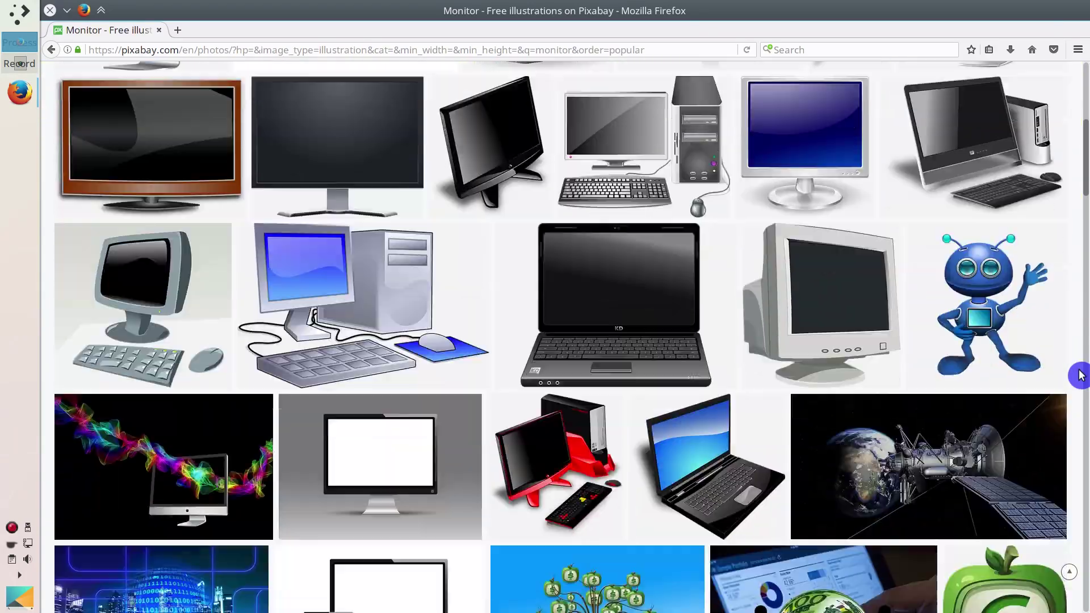
scroll(1080, 373, down, 10)
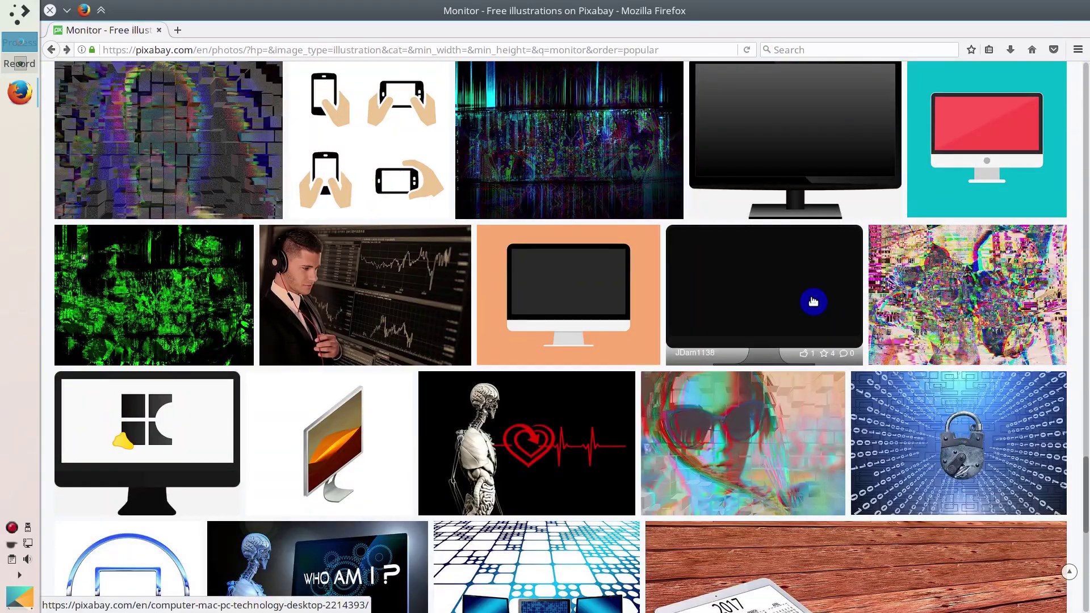
Download the black monitor illustration at 1920×1374 as computer-2214393.png
click(823, 311)
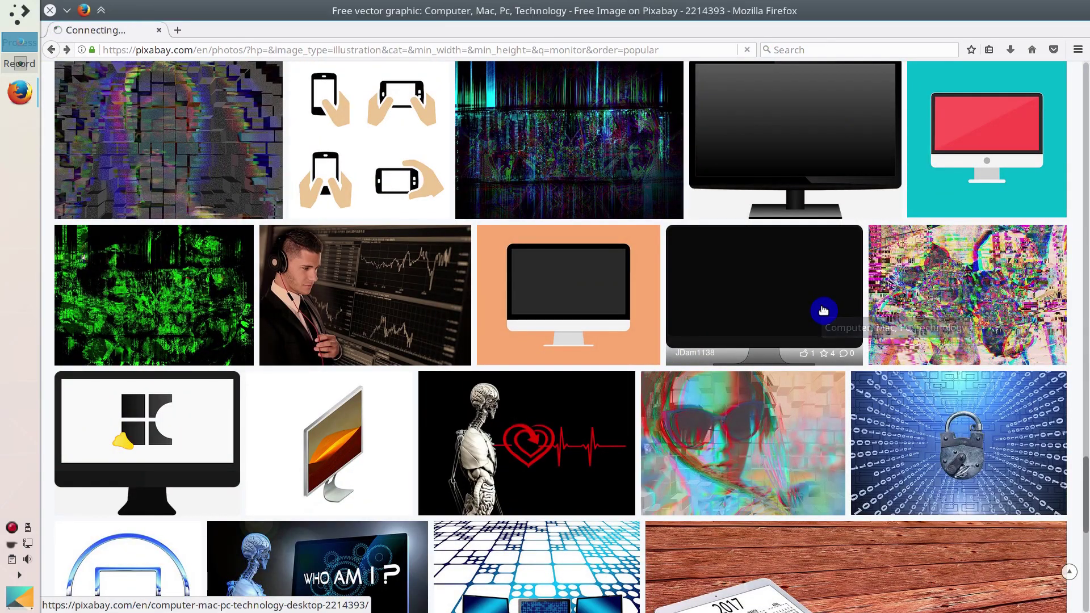
click(875, 274)
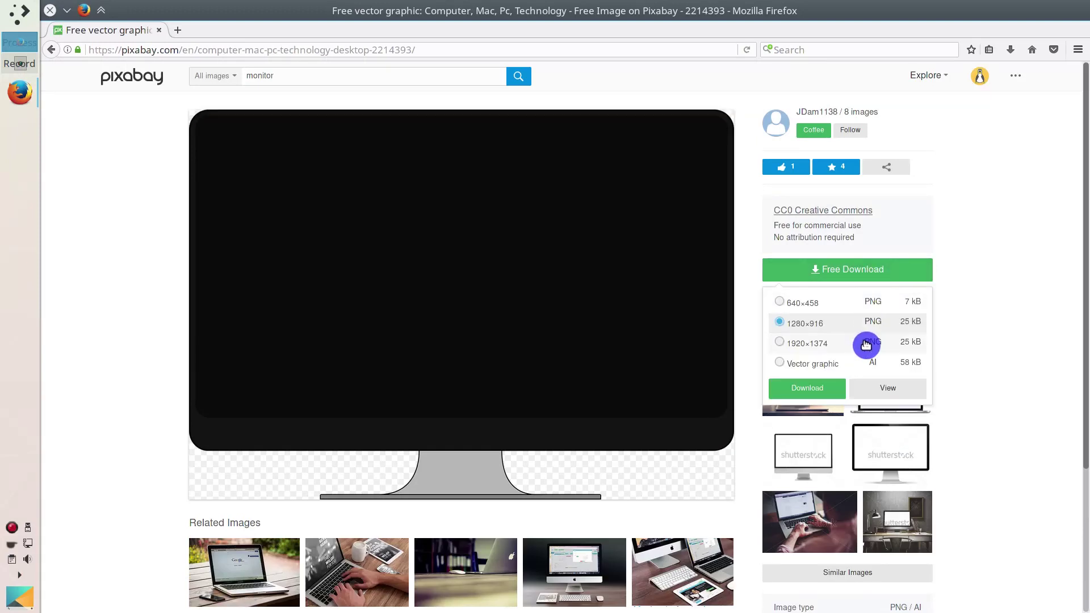
click(780, 343)
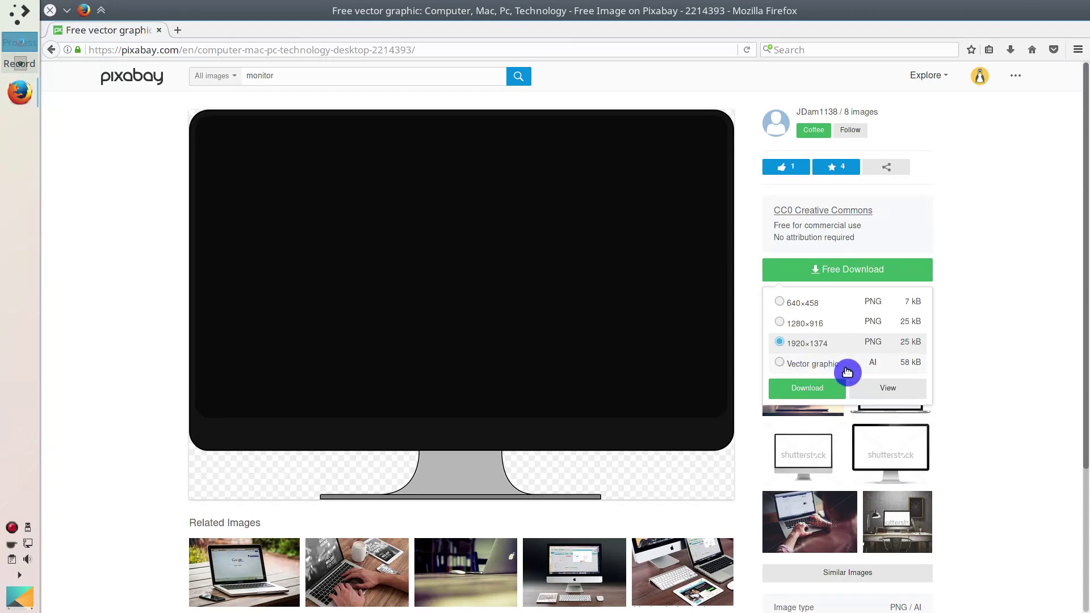
click(825, 393)
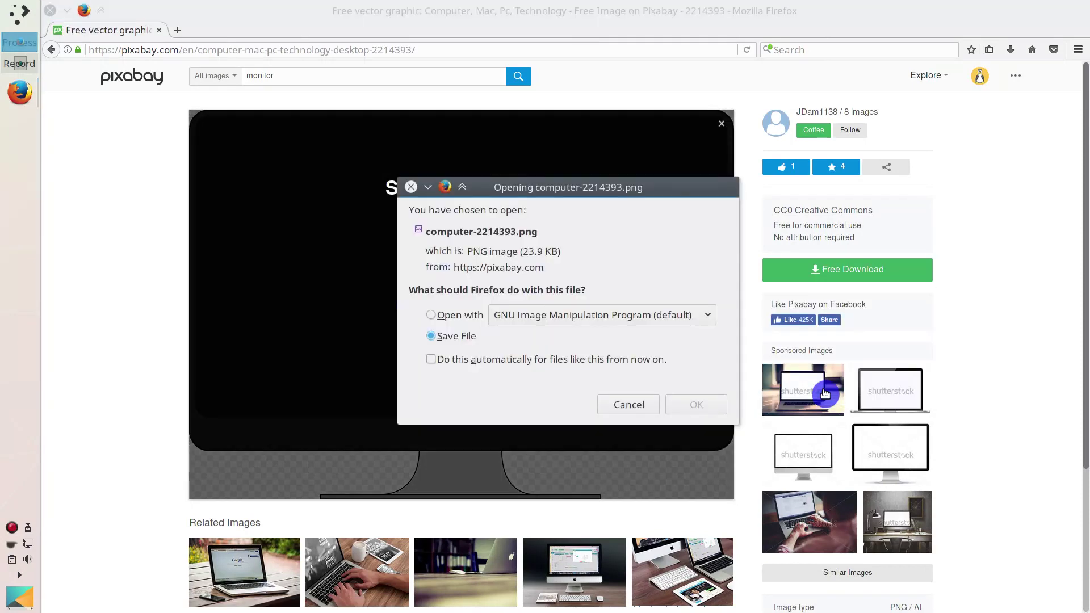
click(696, 404)
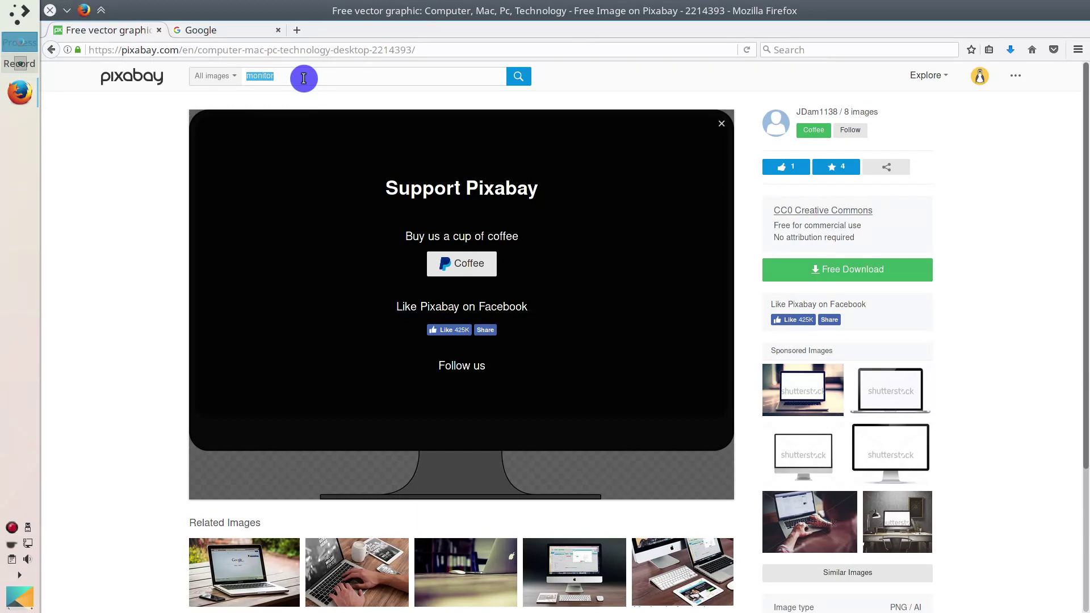
Search Pixabay for 'gimp' images and filter them to illustrations
text(p)
key(Return)
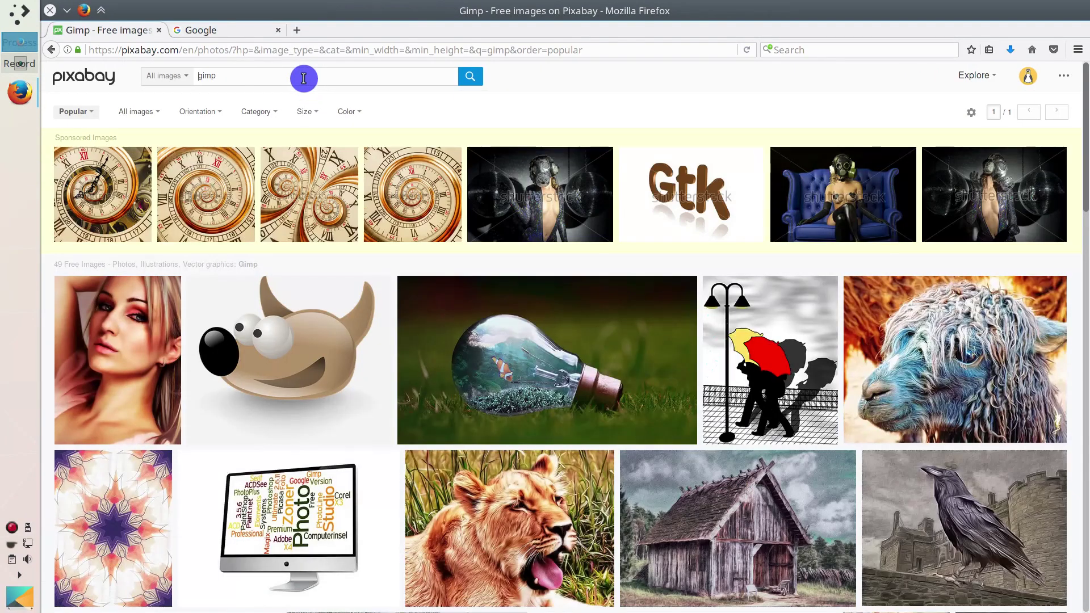
scroll(332, 350, down, 3)
scroll(331, 350, down, 8)
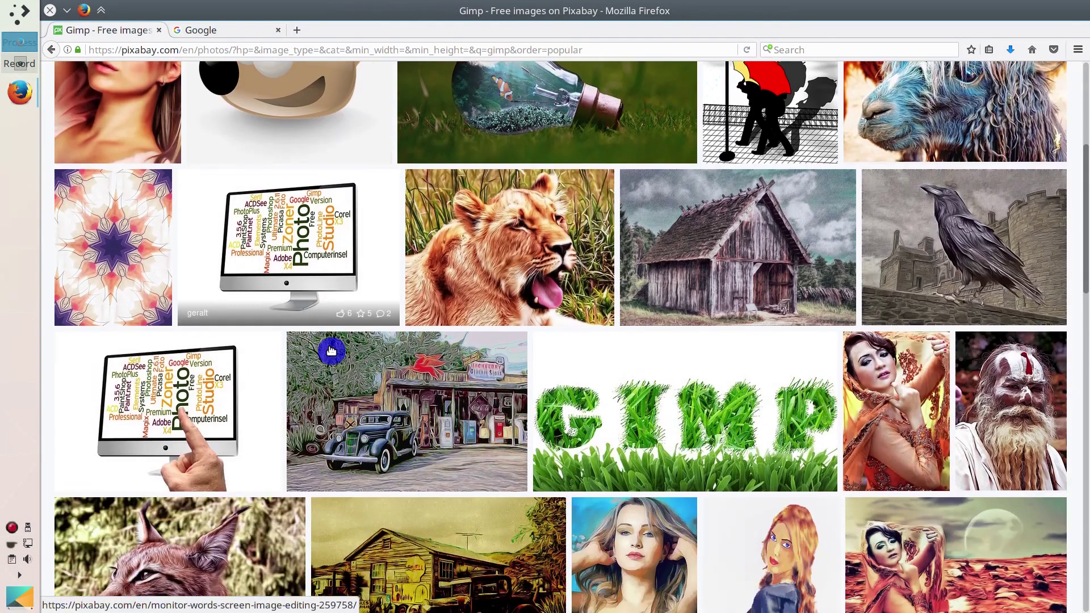
scroll(329, 348, up, 9)
scroll(177, 108, up, 2)
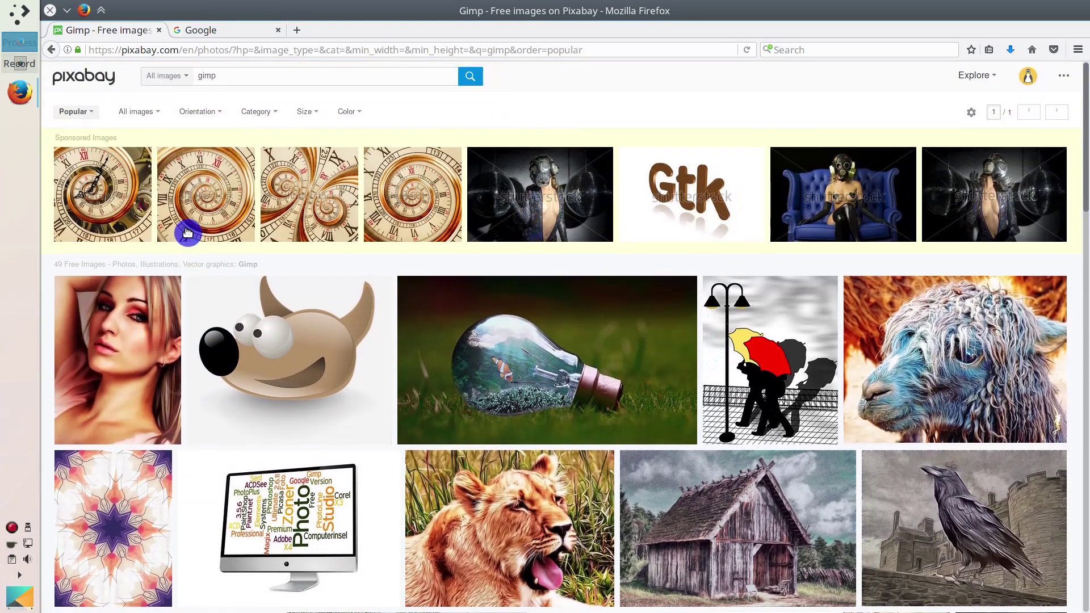
click(152, 112)
click(141, 196)
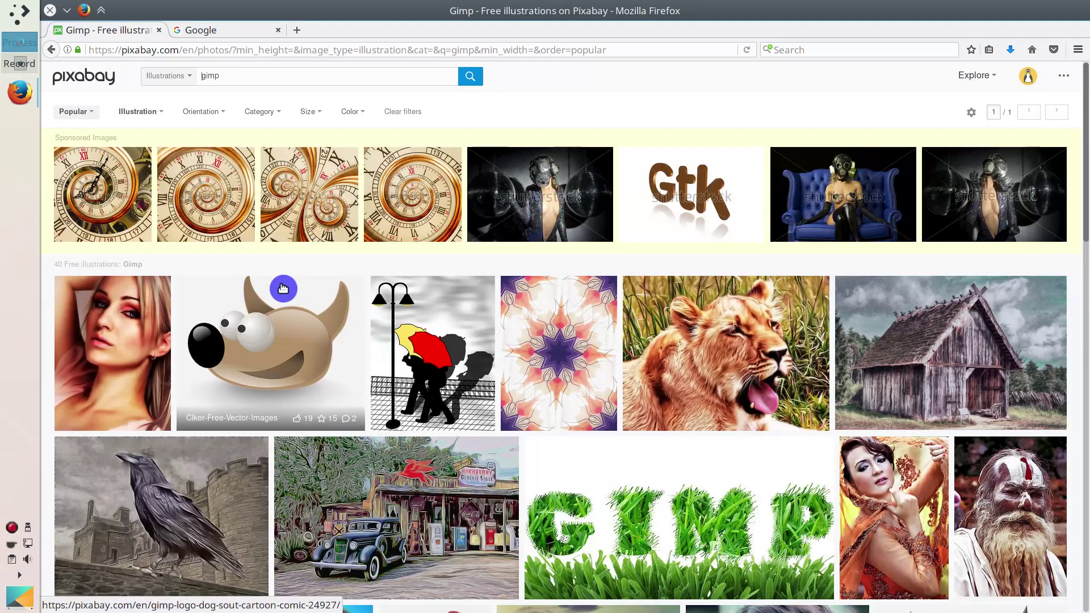
scroll(945, 273, down, 3)
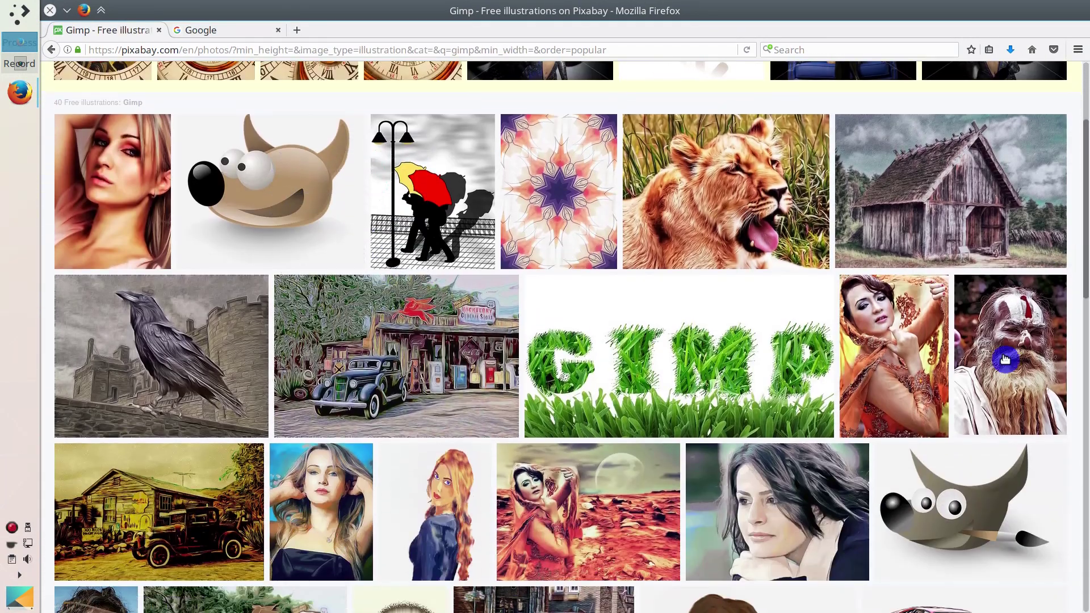
Download the GIMP Wilber logo as gimp-97857_1280.png and dismiss the Support Pixabay overlay
click(927, 525)
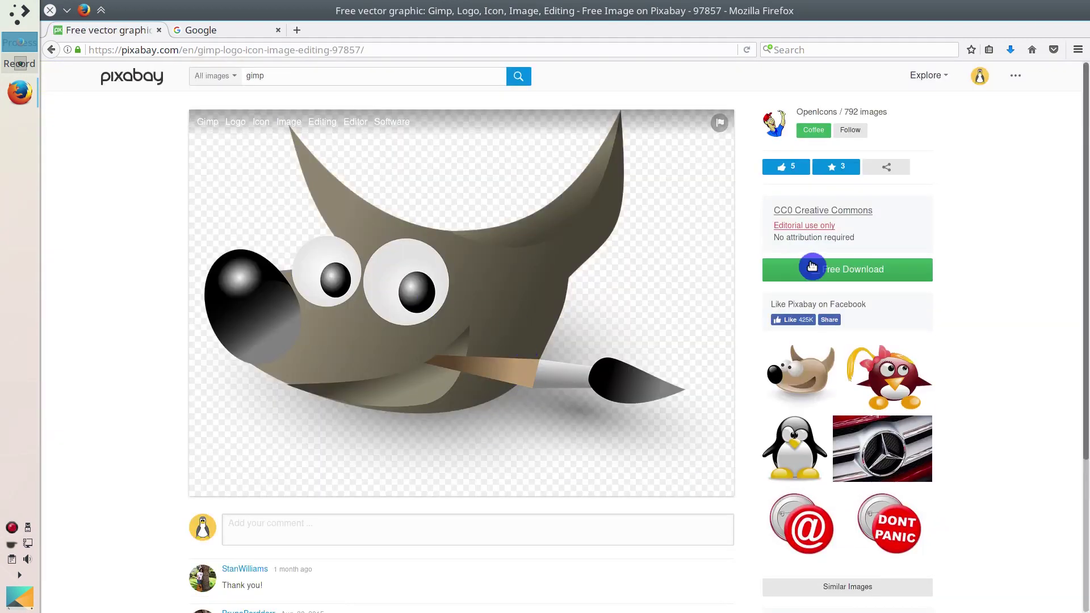
click(843, 277)
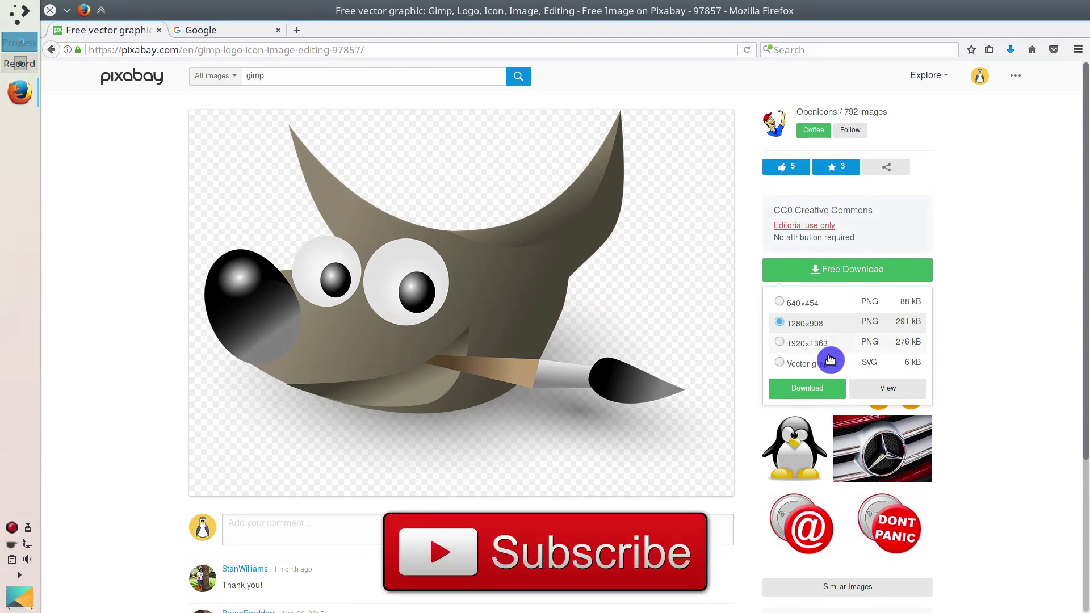
click(819, 395)
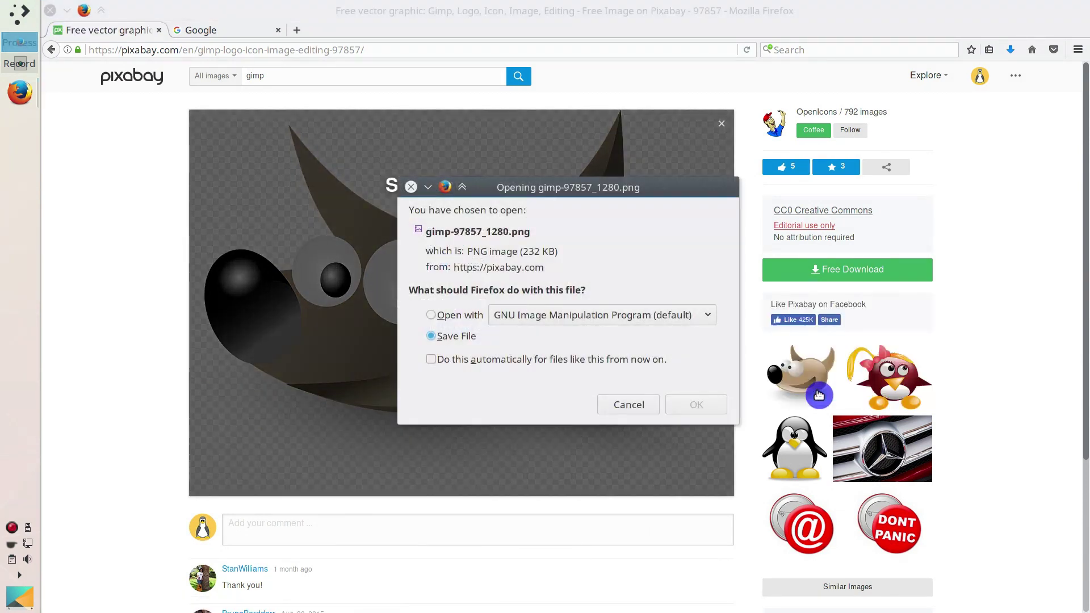
click(696, 406)
click(696, 409)
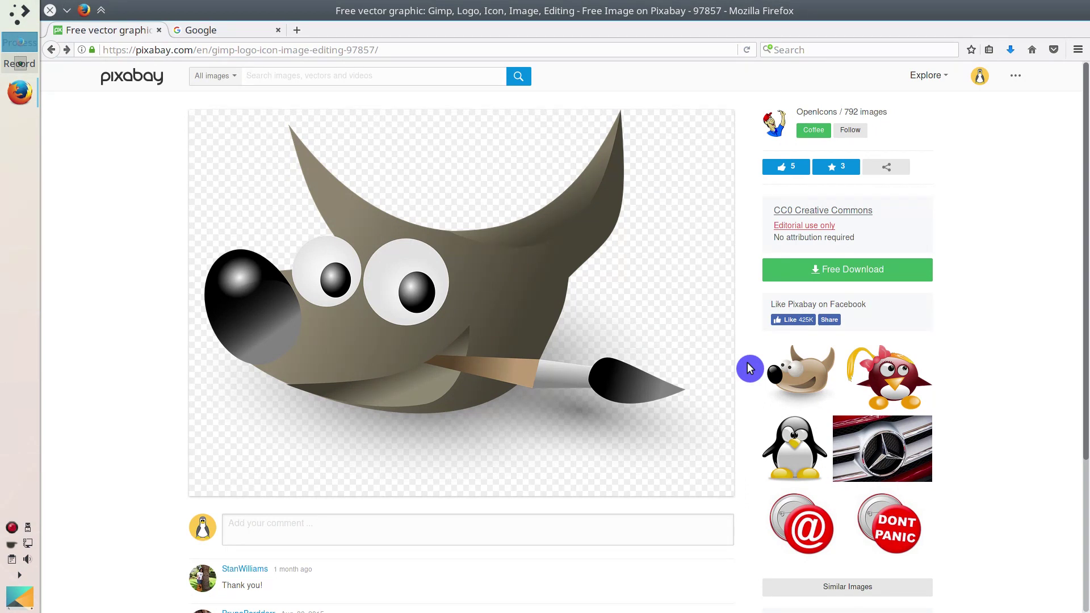
Search Google Images for 'youtube logo' limited to images labeled for reuse
click(216, 29)
text(youtube logo)
key(Return)
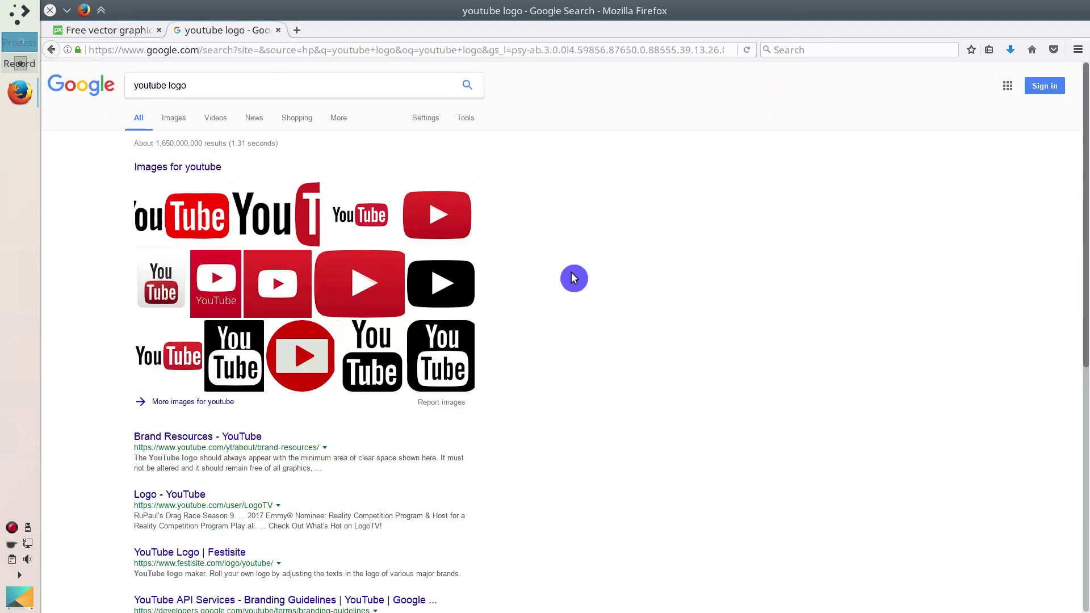
click(174, 120)
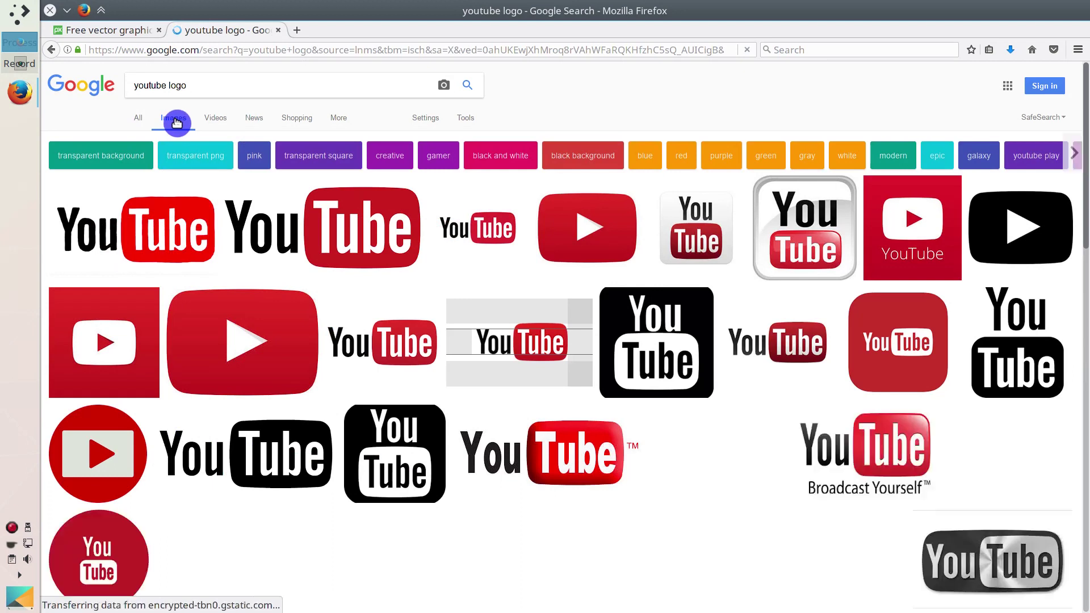
click(467, 119)
click(341, 140)
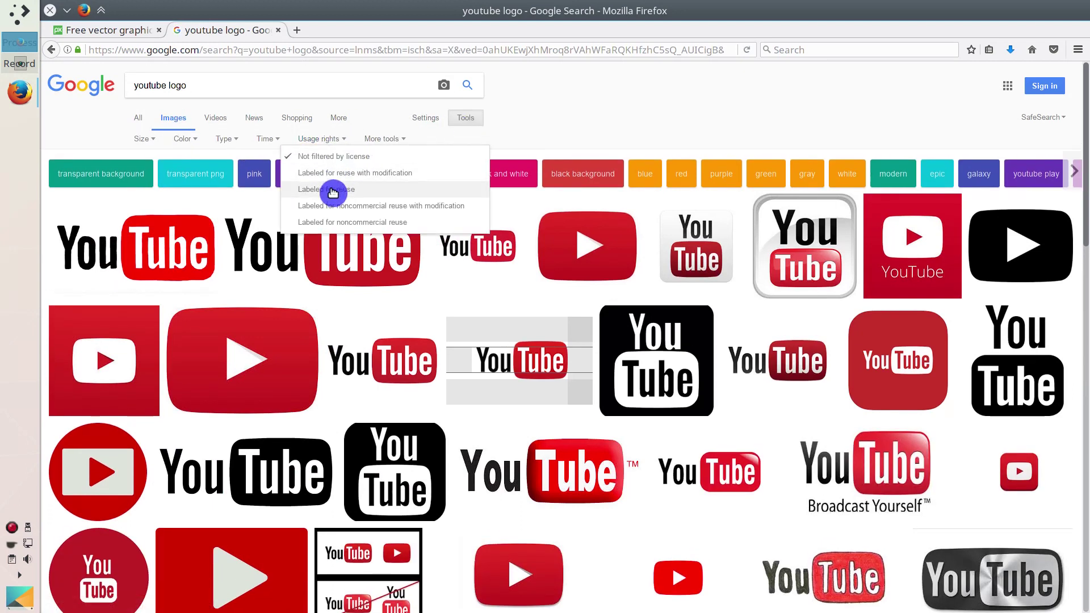
click(376, 192)
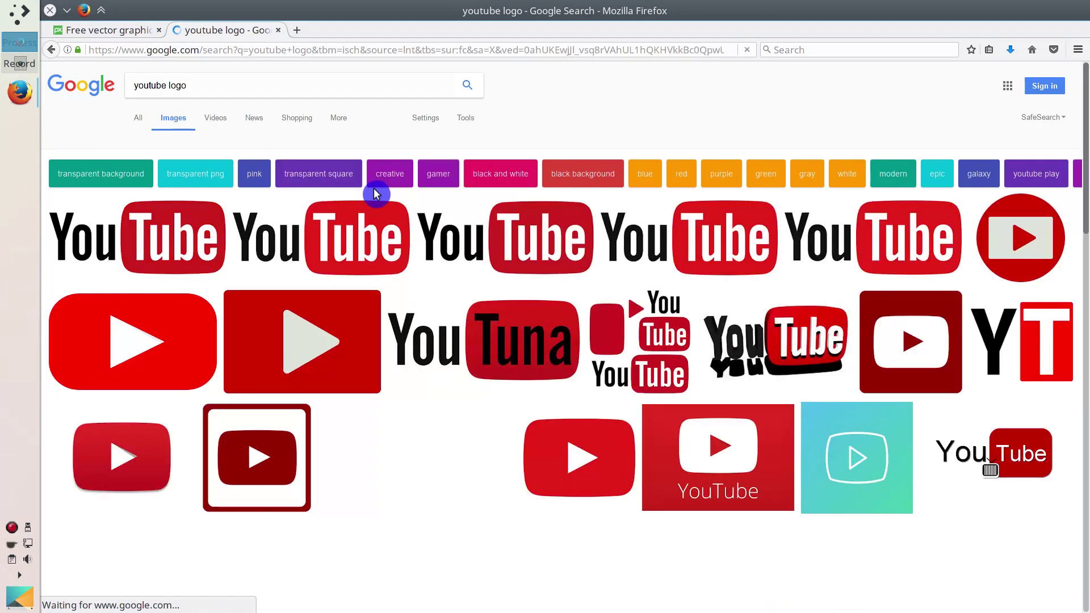
Save the Wikimedia Commons YouTube logo 2015 into Downloads and close the browser
click(146, 246)
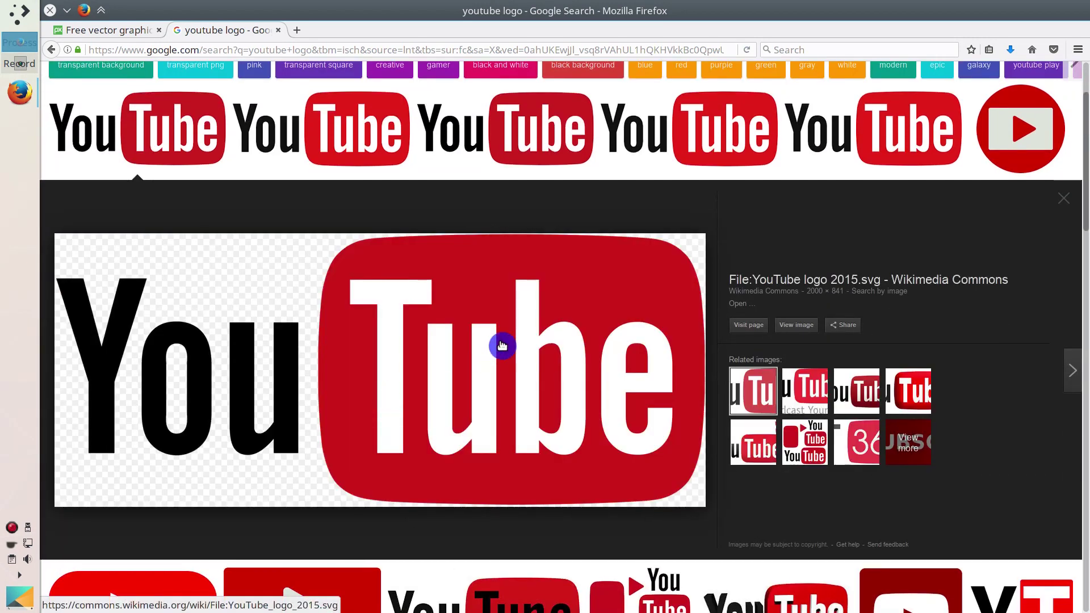
right_click(578, 364)
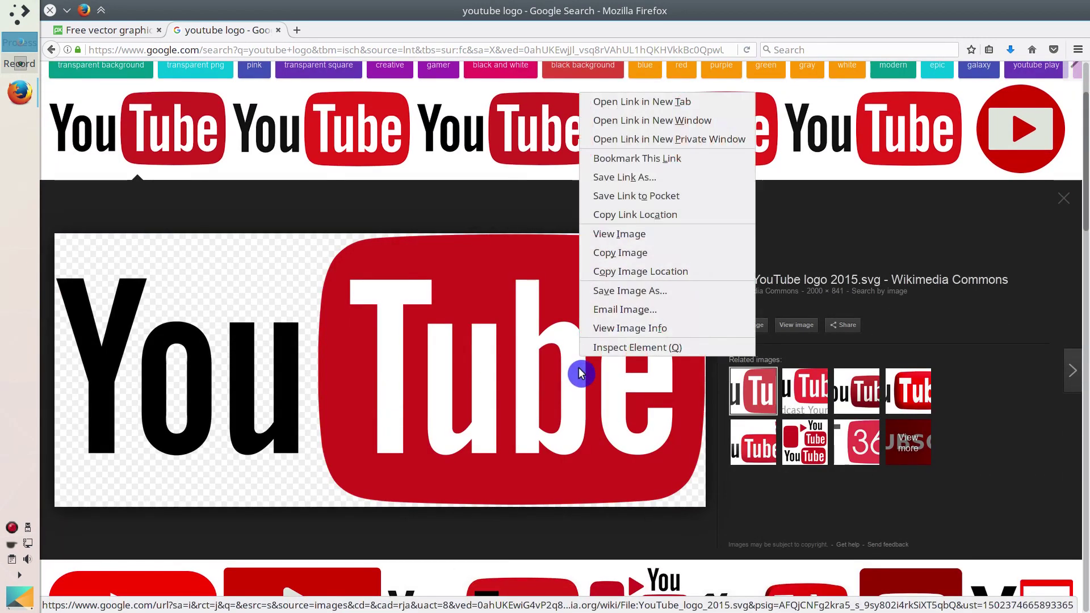
click(625, 291)
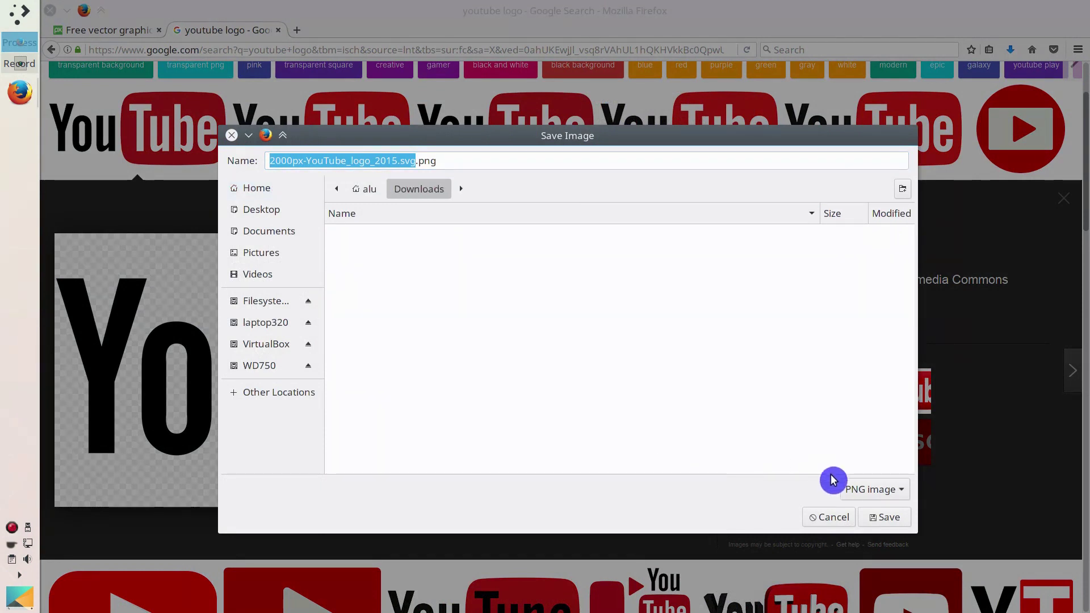
click(887, 519)
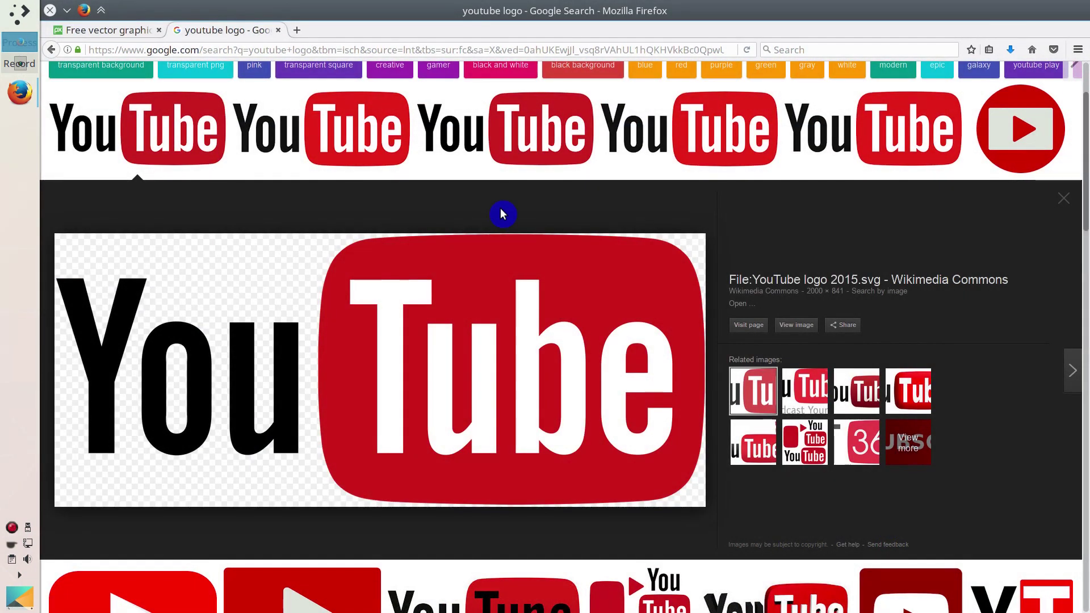
click(50, 9)
In Dolphin's Downloads folder, select the monitor, Wilber and YouTube PNGs and open them in GIMP
click(19, 14)
click(163, 85)
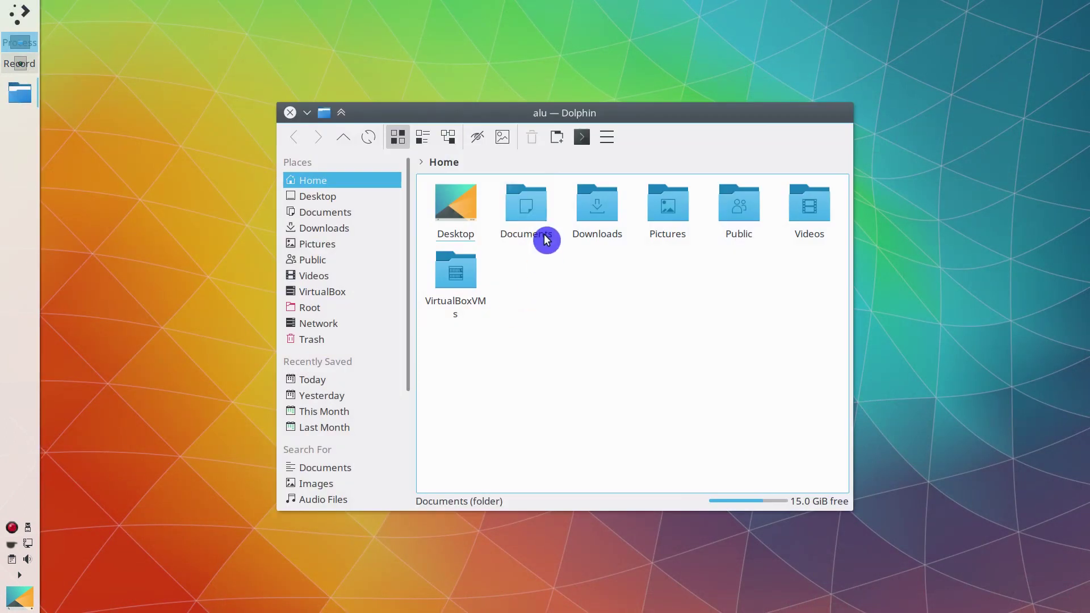
click(596, 210)
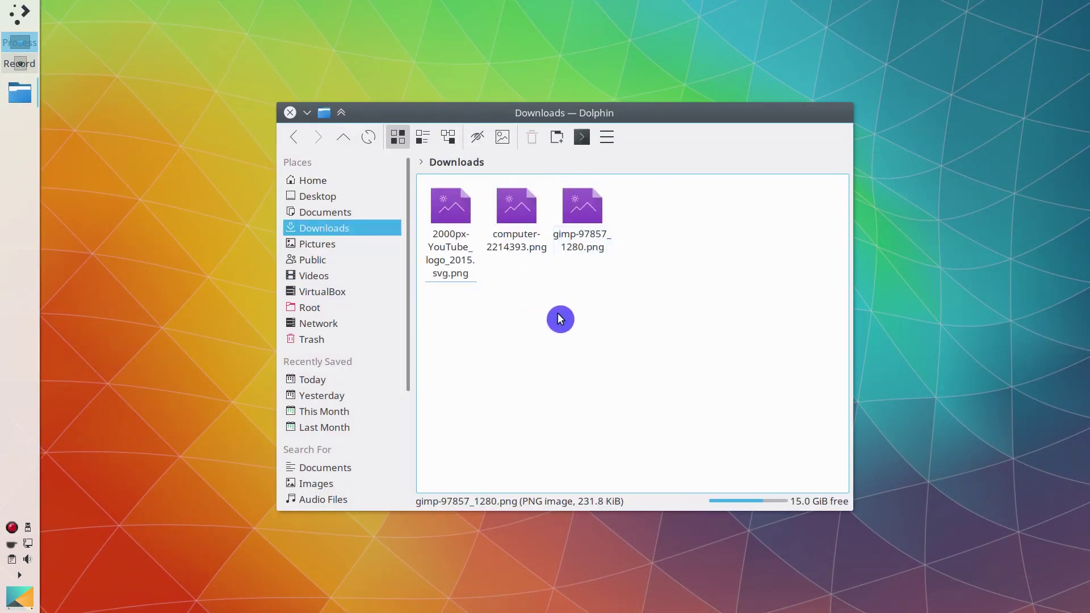
click(503, 138)
drag(737, 340, 473, 225)
right_click(474, 225)
mouse_move(624, 324)
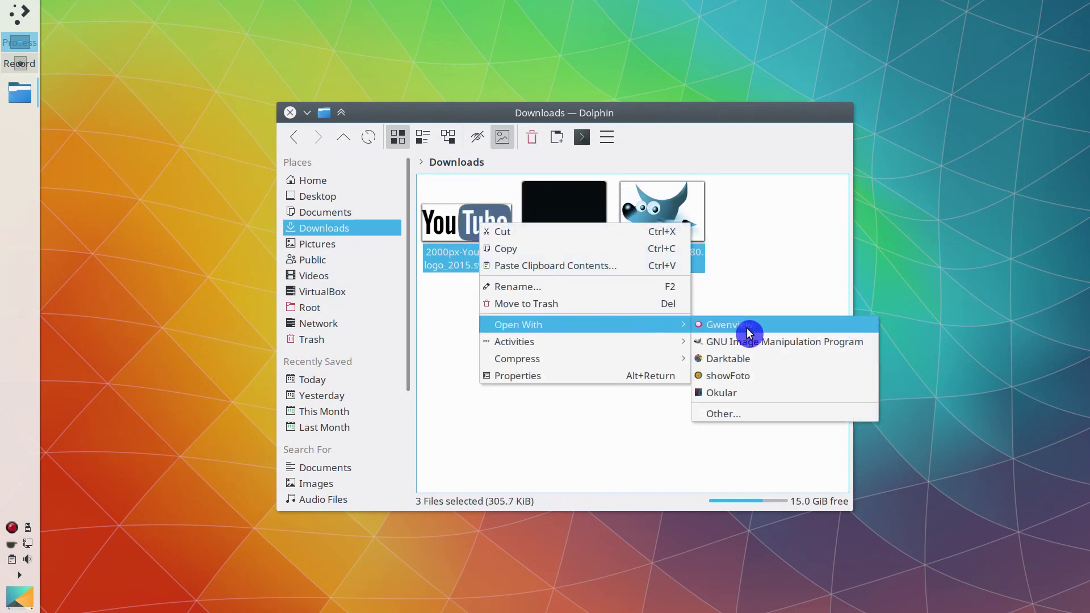
click(757, 347)
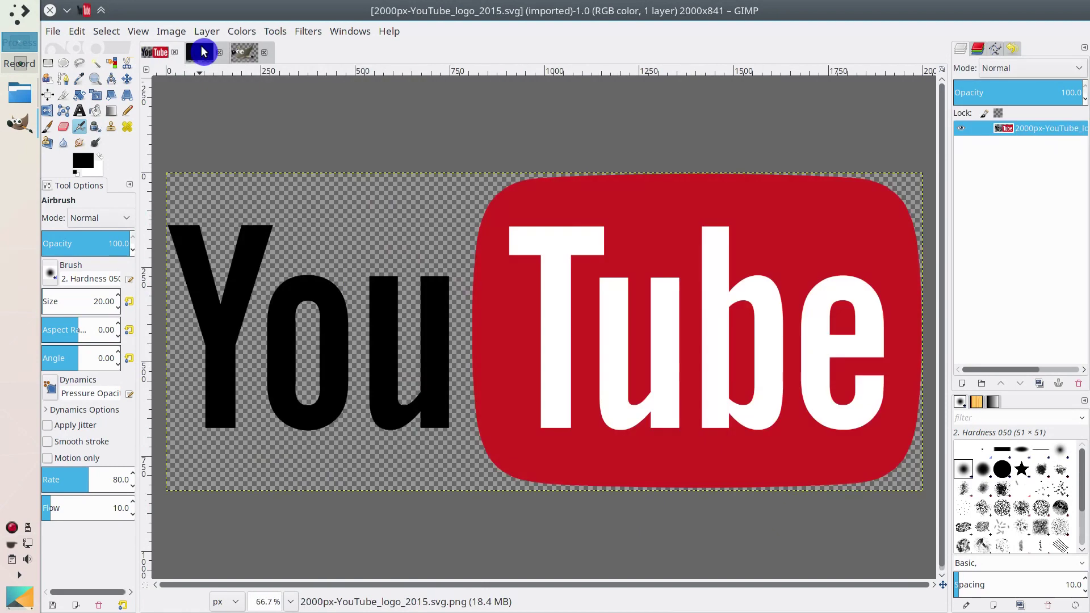
Create a new blank 1920×1080 image, then switch back to the computer monitor image
click(199, 53)
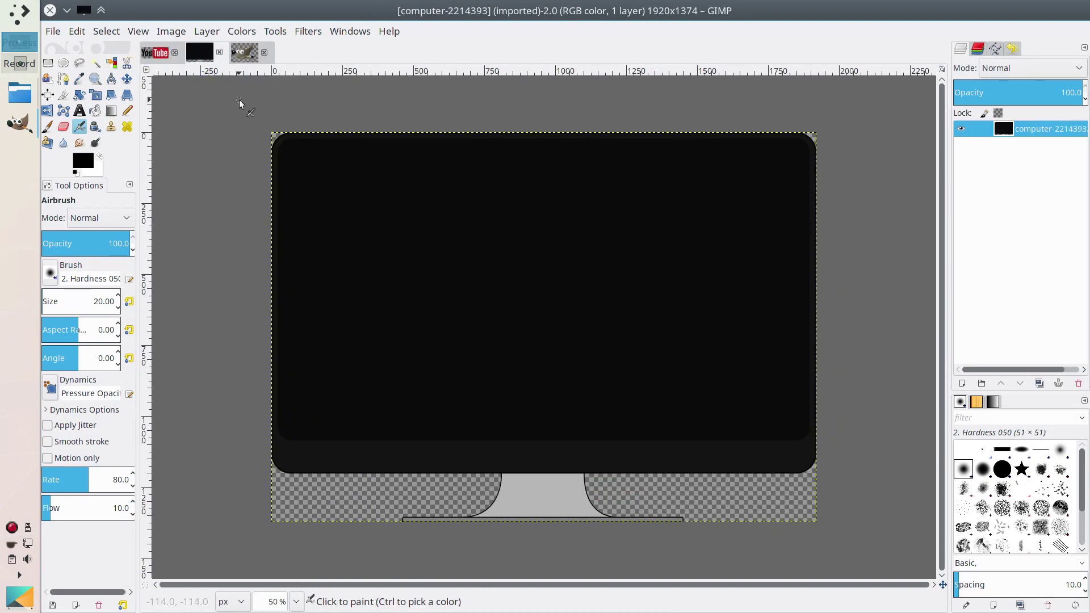
click(59, 34)
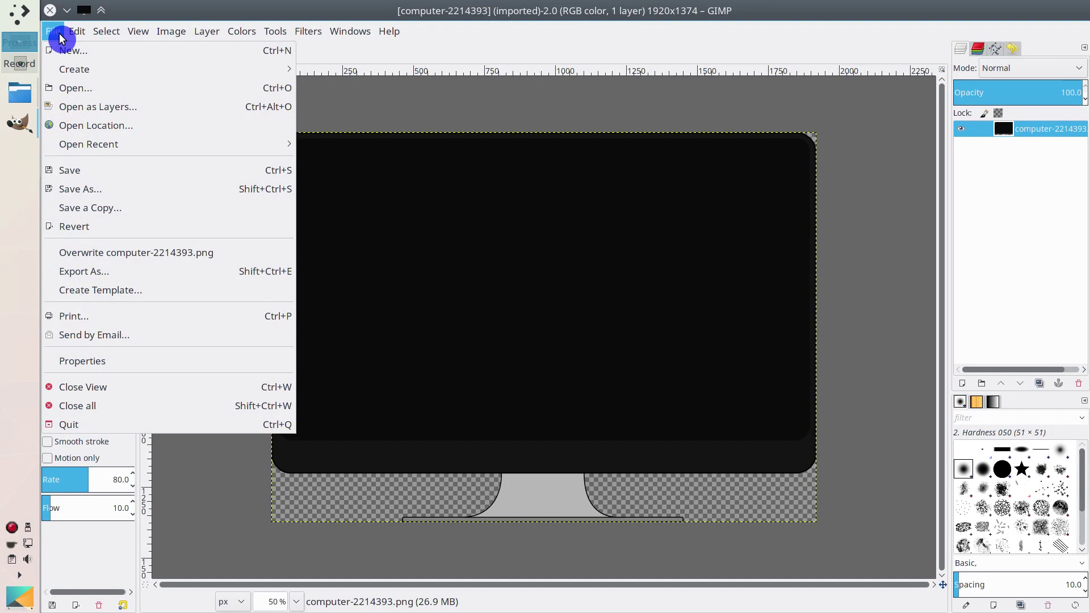
click(88, 52)
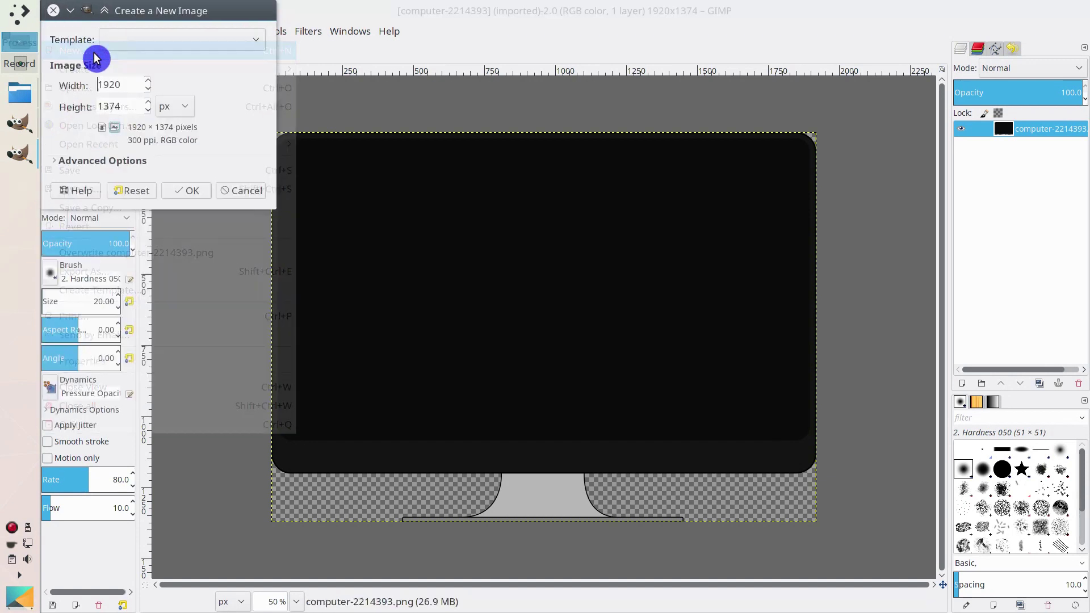
text(1080)
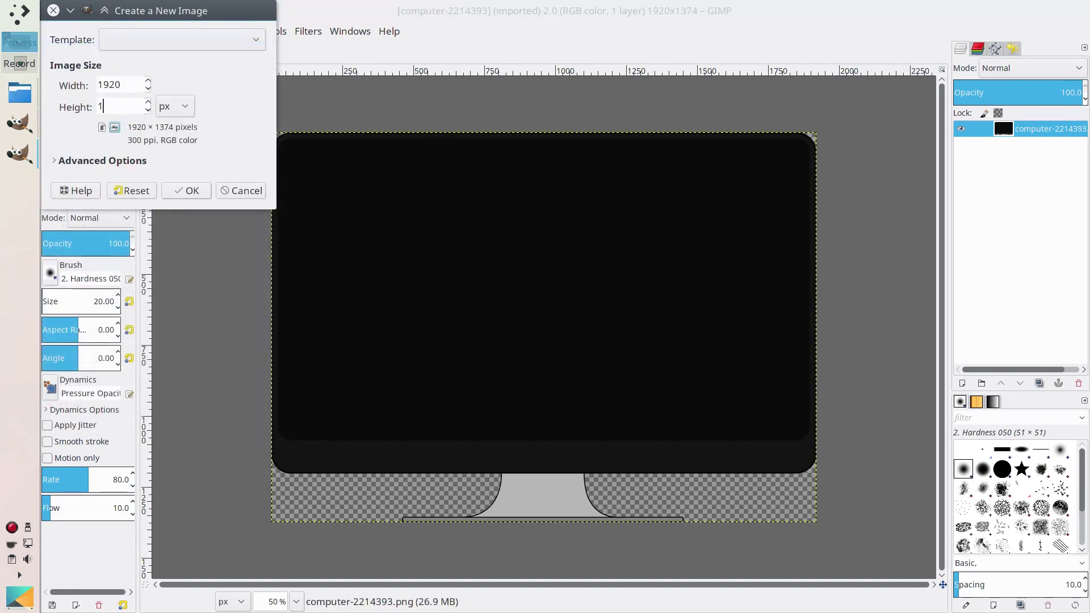
click(201, 190)
click(201, 57)
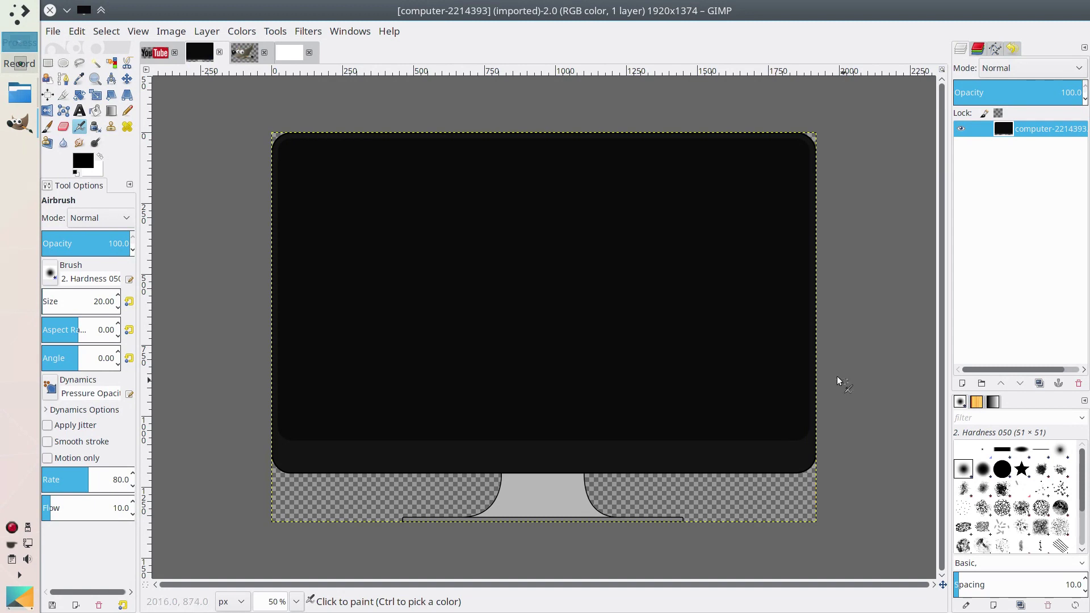
Select the monitor's black inner screen by colour with a threshold of 1.0
click(110, 64)
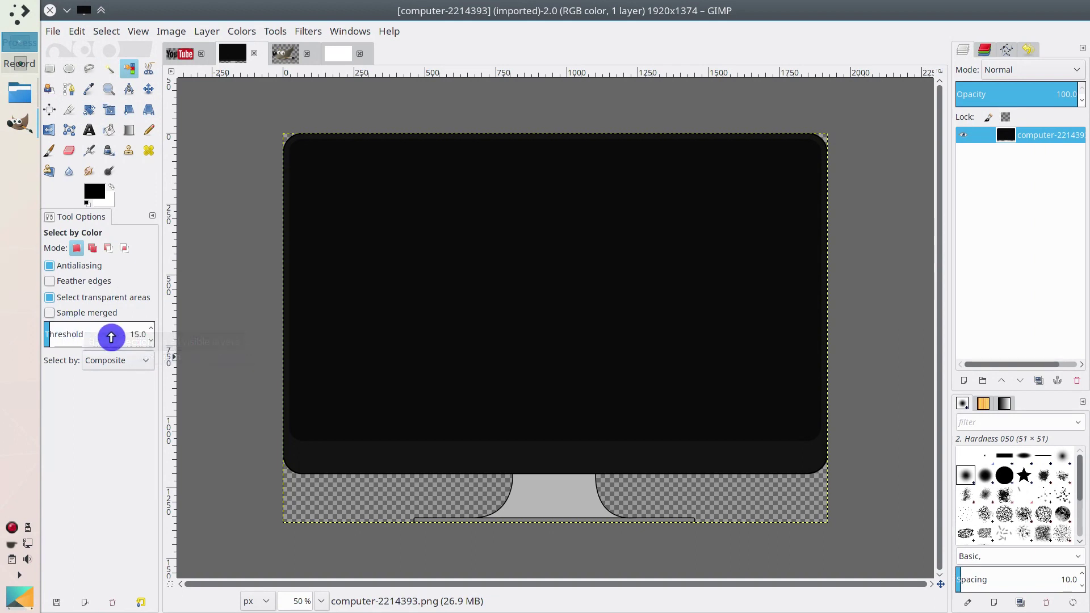
click(436, 341)
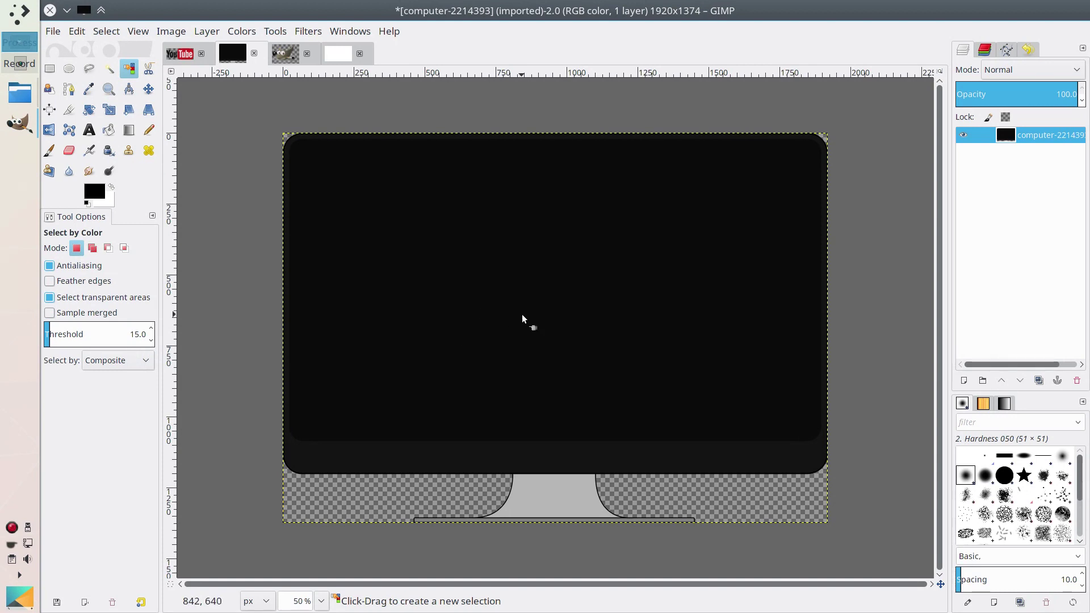
click(526, 332)
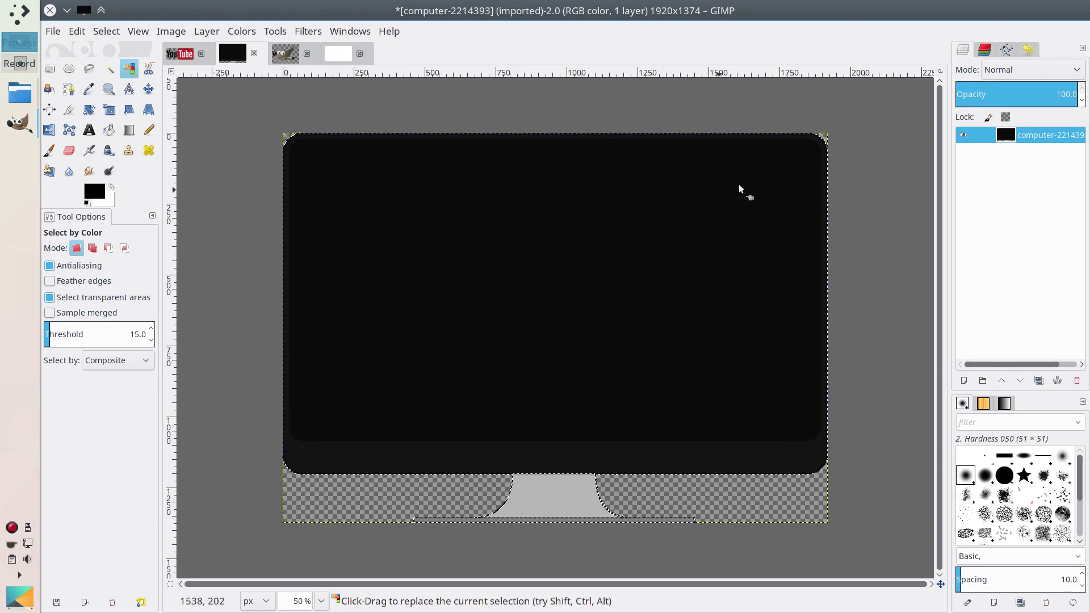
scroll(653, 357, up, 1)
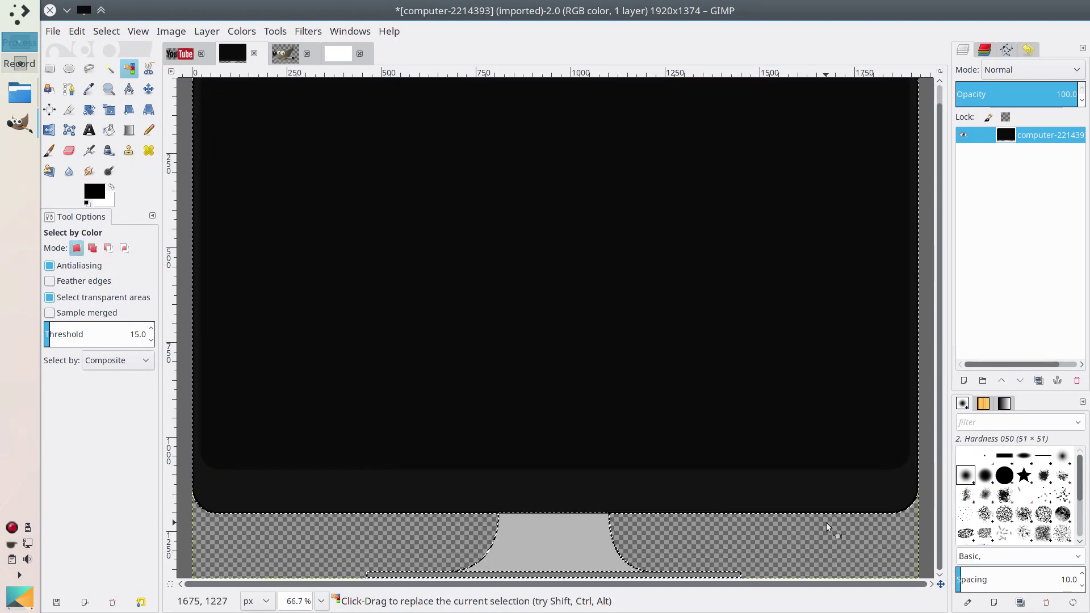
scroll(458, 443, down, 1)
drag(117, 334, 121, 336)
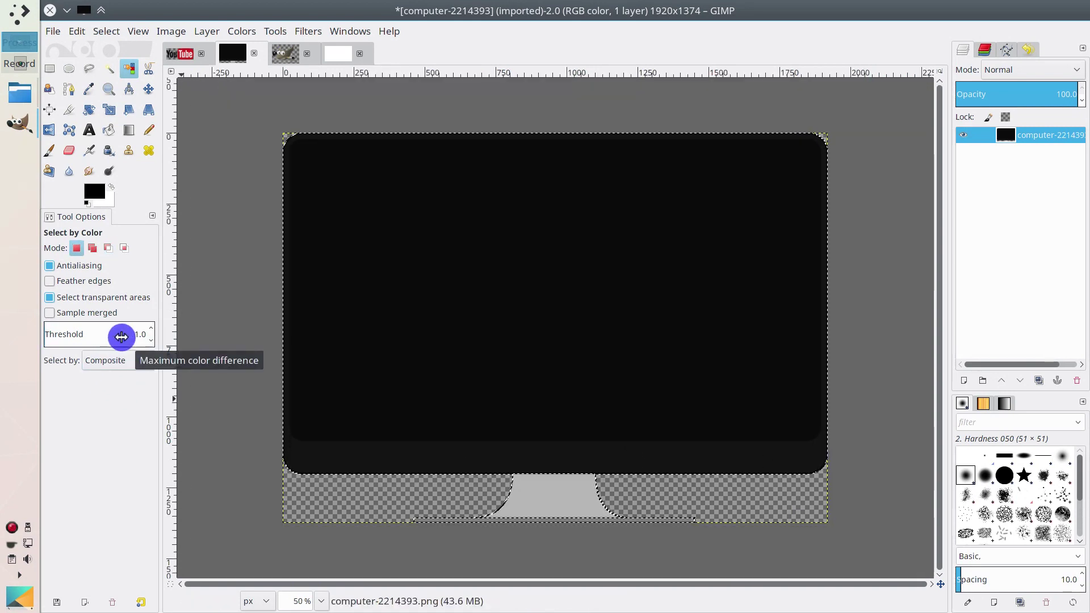
click(504, 293)
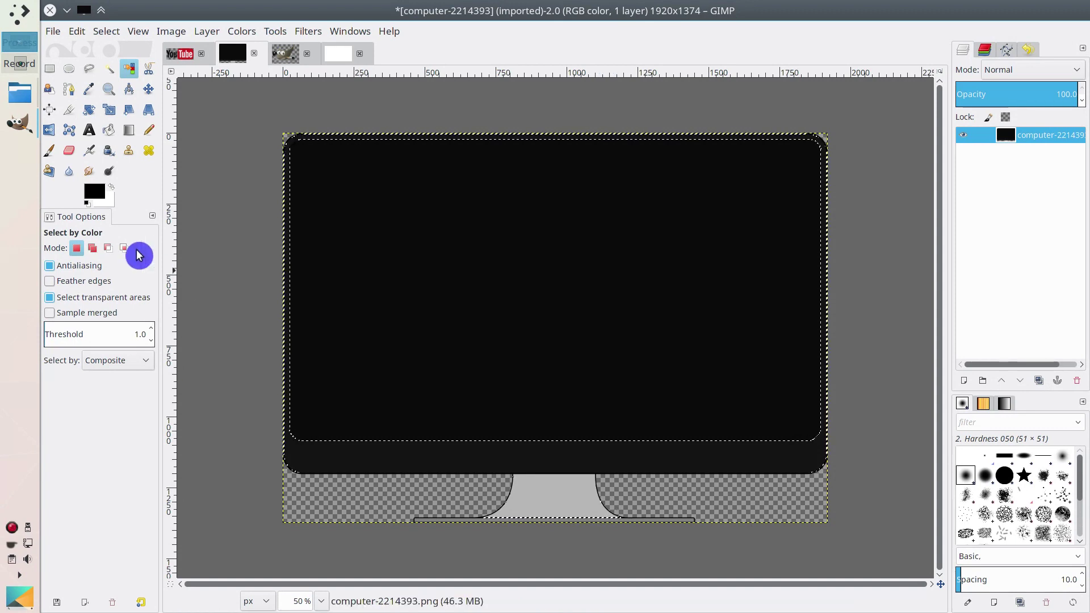
click(86, 75)
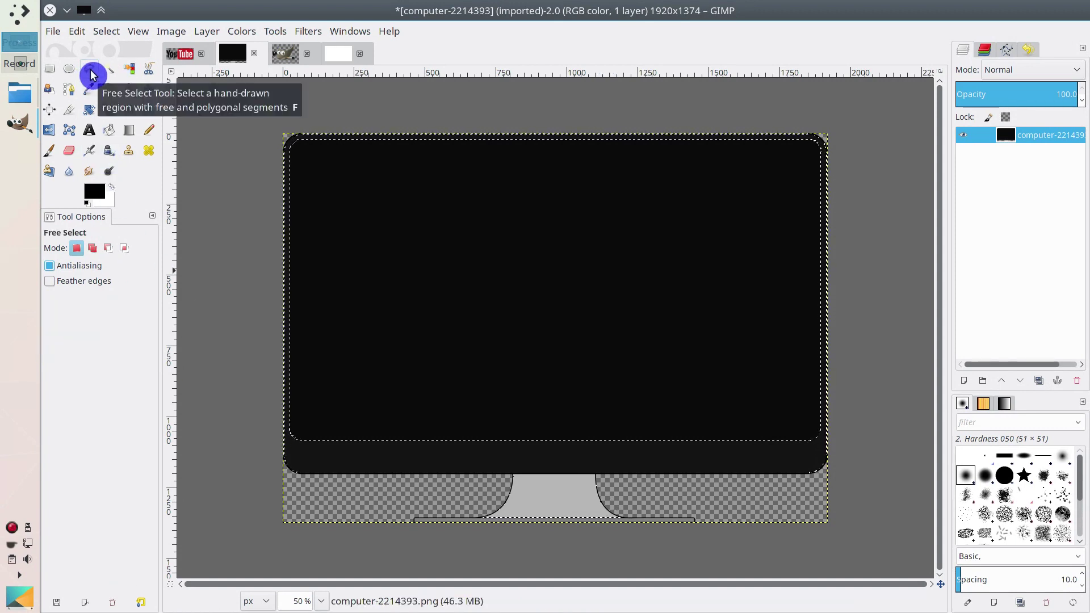
In Subtract mode, cut the strip along the screen's lower edge out of the selection
click(109, 250)
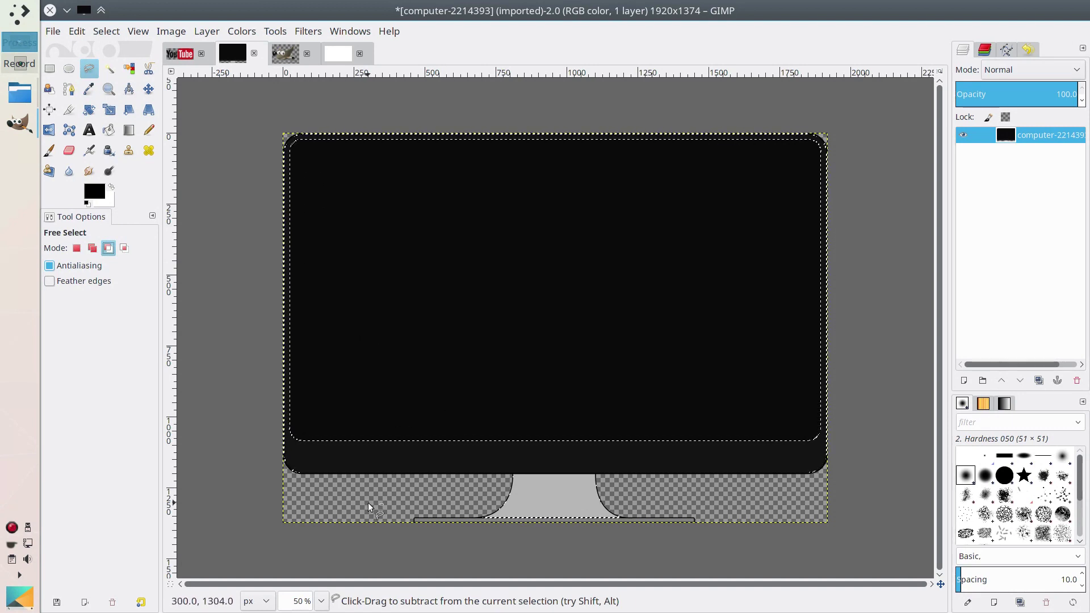
click(241, 440)
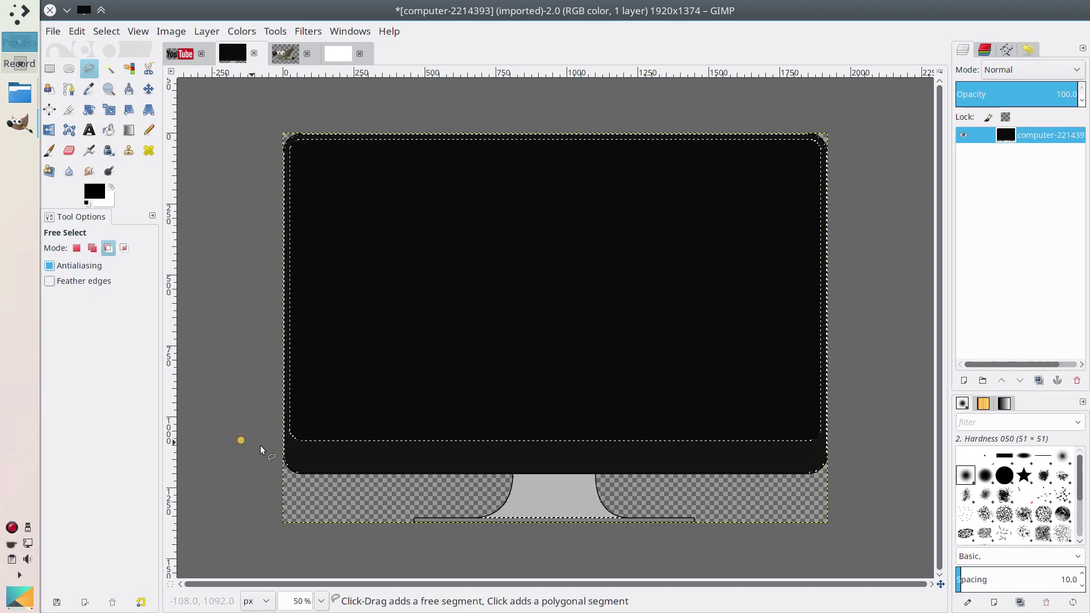
click(329, 453)
click(847, 450)
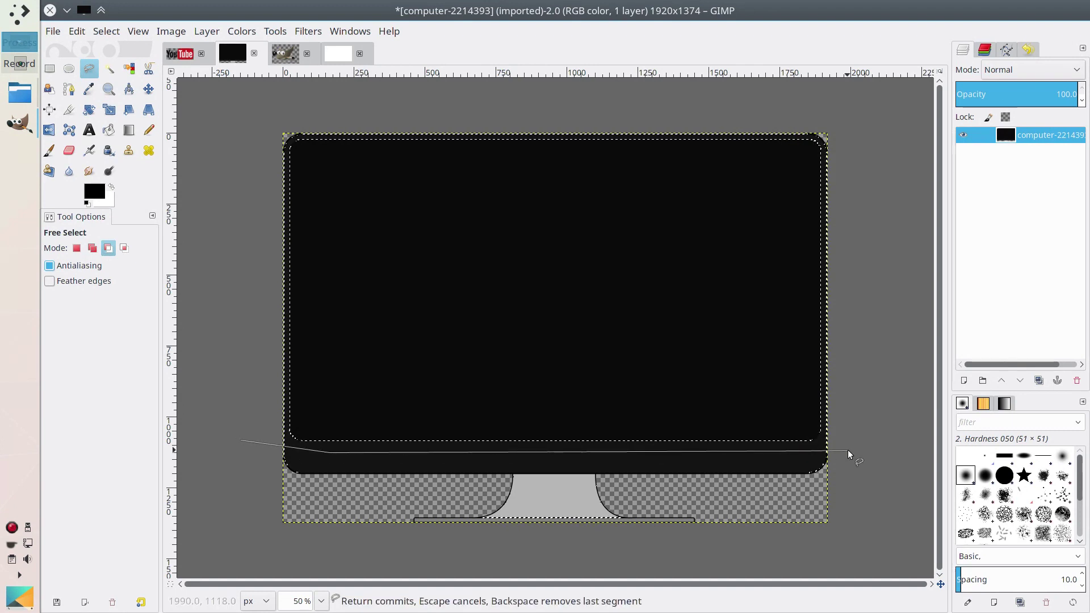
double_click(244, 449)
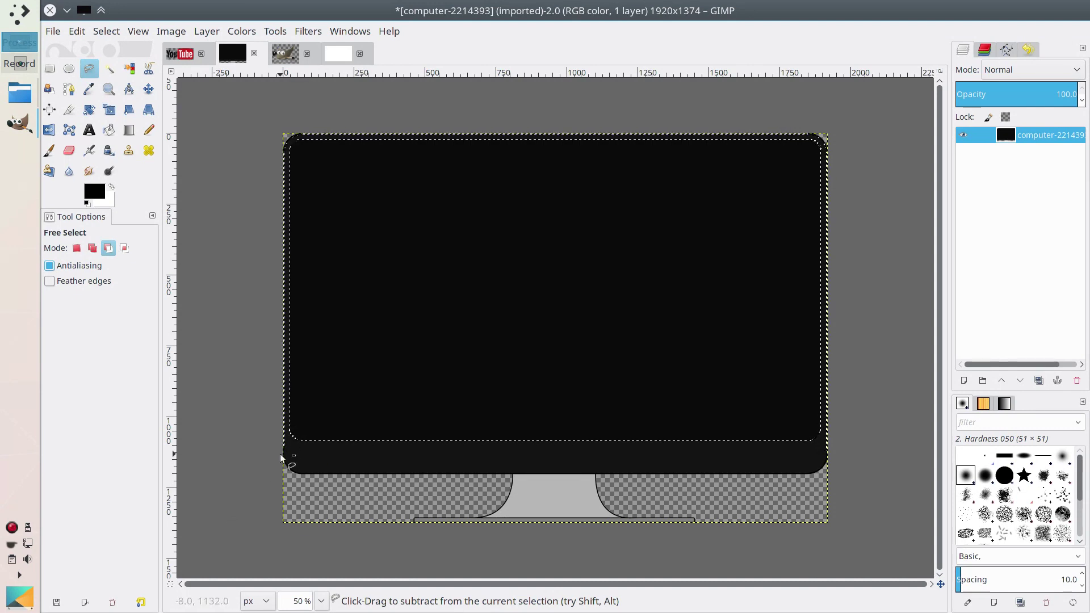
Subtract a polygon along the image's left, right and bottom-right edges to remove stray corner areas
scroll(243, 145, up, 2)
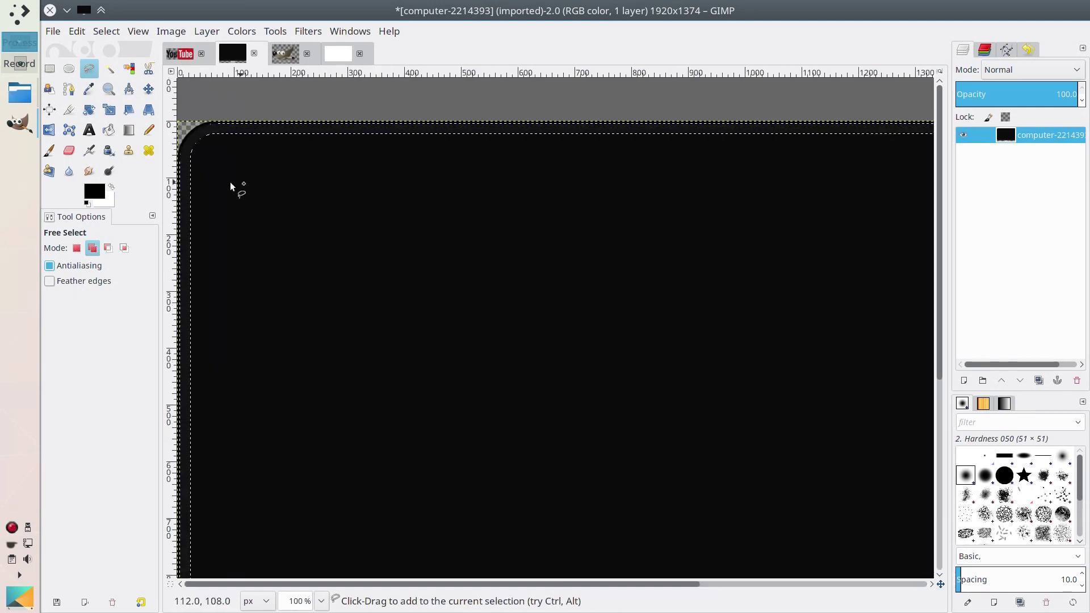
scroll(203, 218, up, 3)
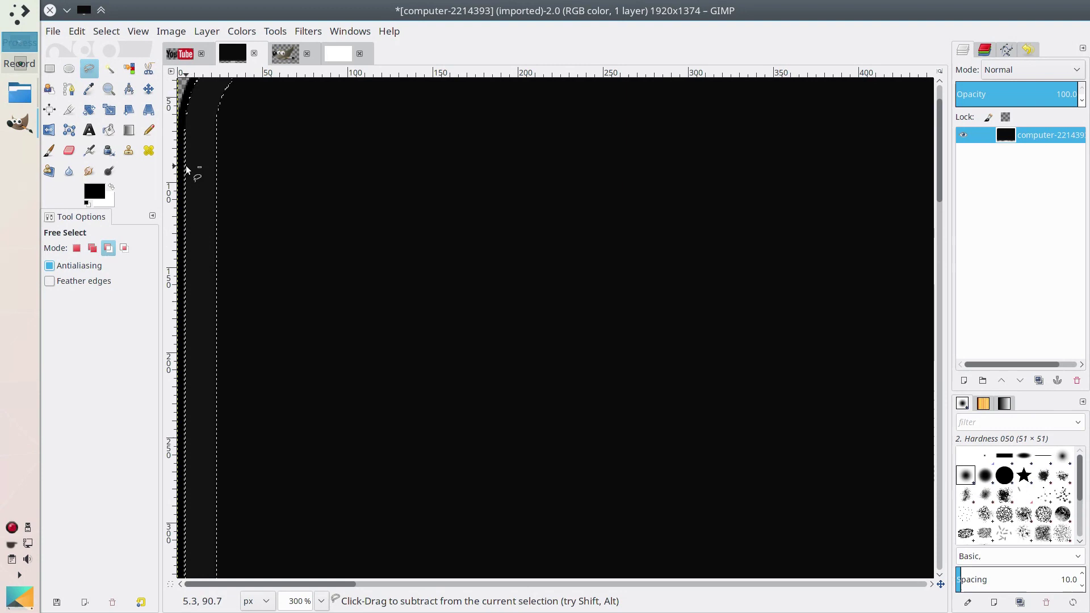
scroll(185, 165, up, 3)
click(181, 187)
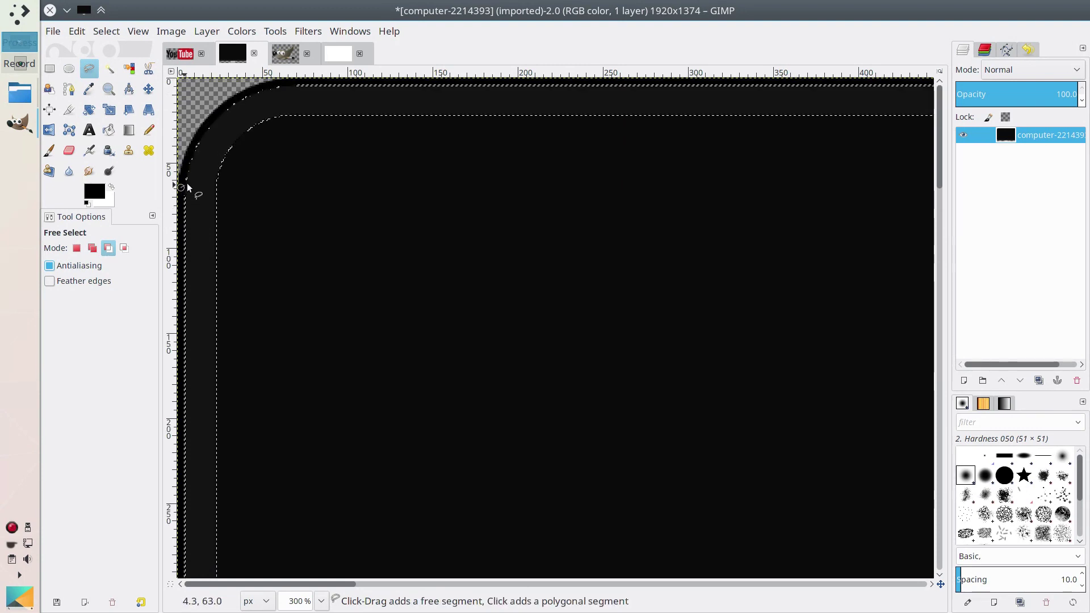
scroll(182, 185, down, 10)
scroll(219, 158, up, 10)
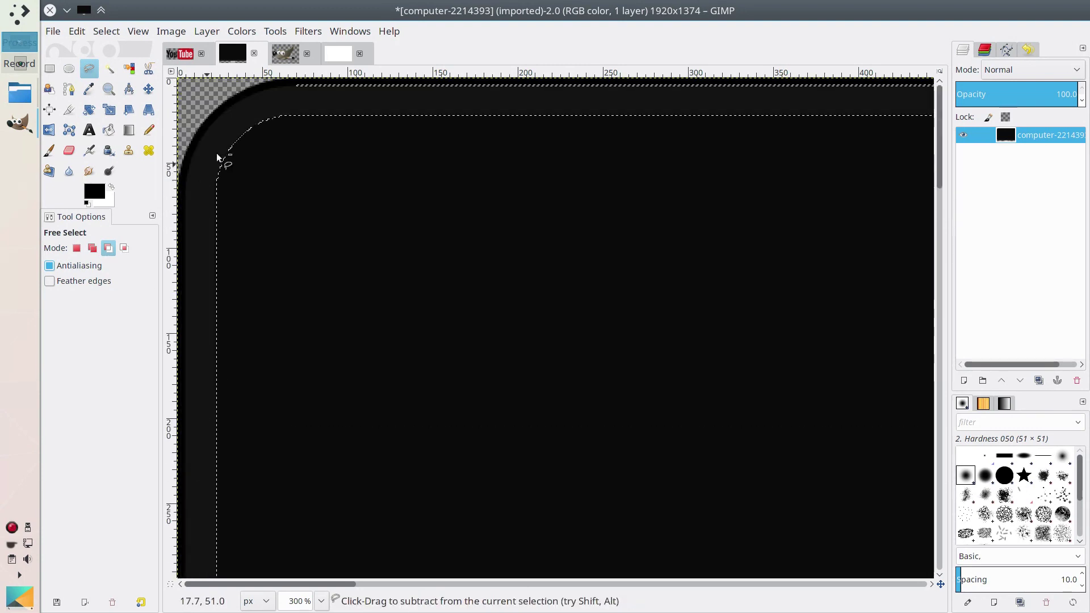
scroll(219, 158, right, 10)
click(841, 109)
scroll(713, 182, up, 2)
click(883, 145)
scroll(909, 341, down, 10)
click(899, 542)
scroll(925, 416, up, 10)
scroll(611, 513, down, 5)
key(Return)
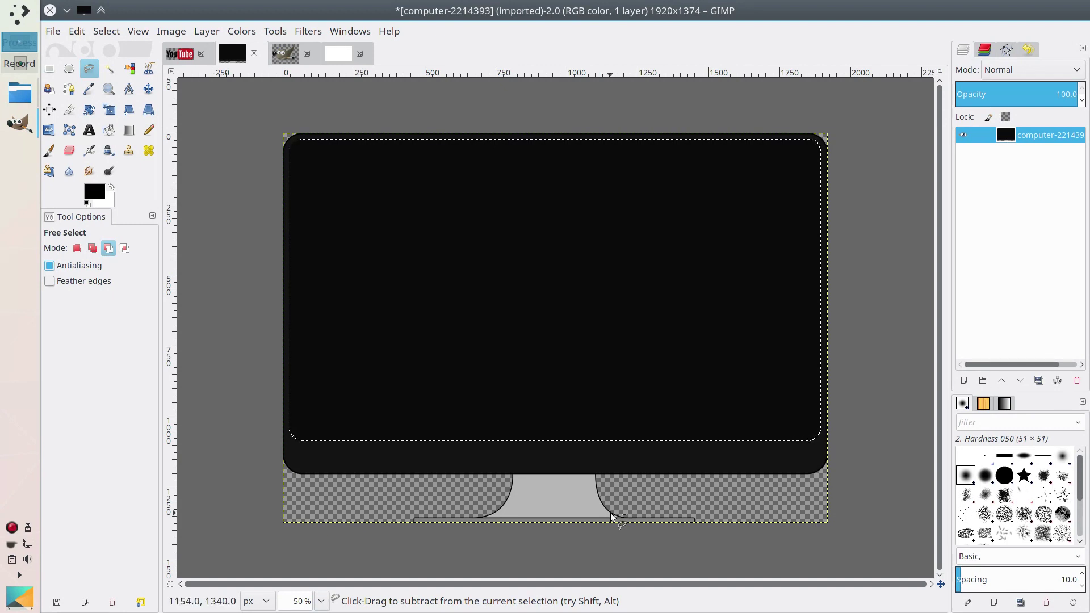
Delete the black screen to transparency, deselect, copy the monitor, and go to the Untitled image
key(Delete)
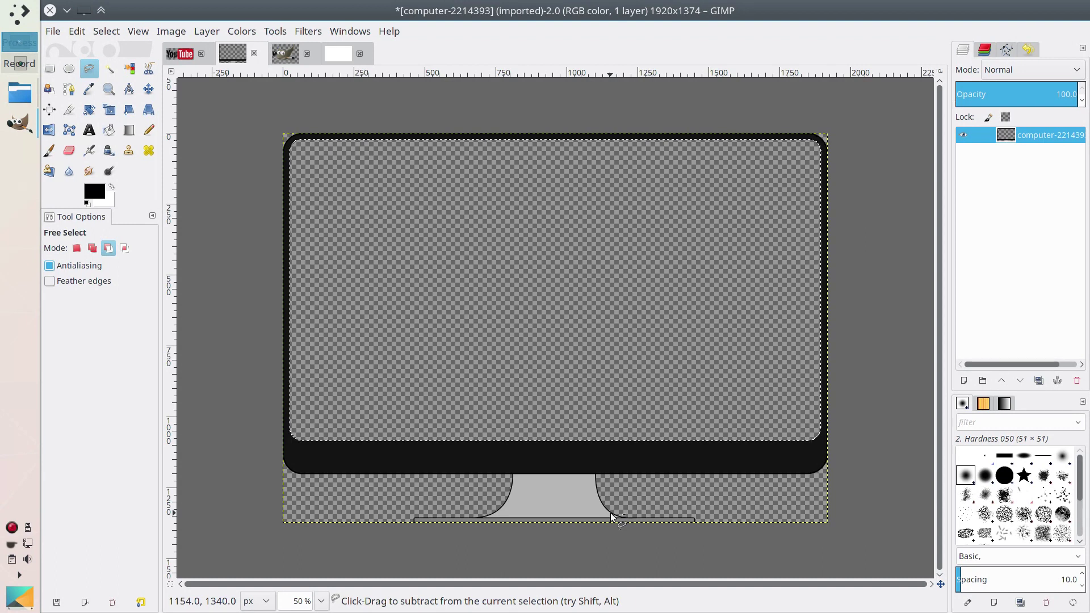
click(106, 31)
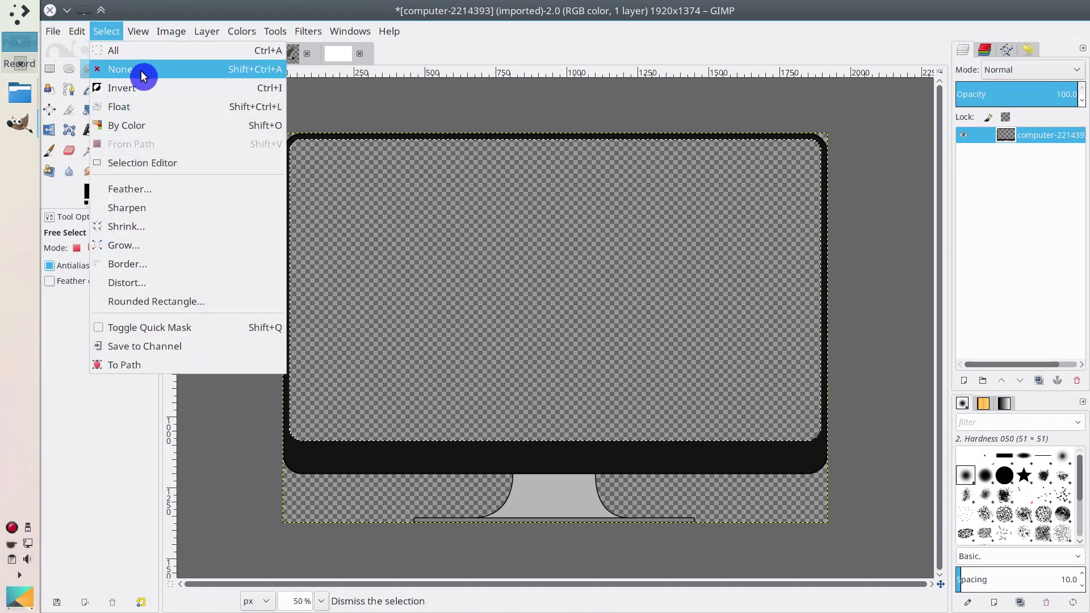
click(183, 70)
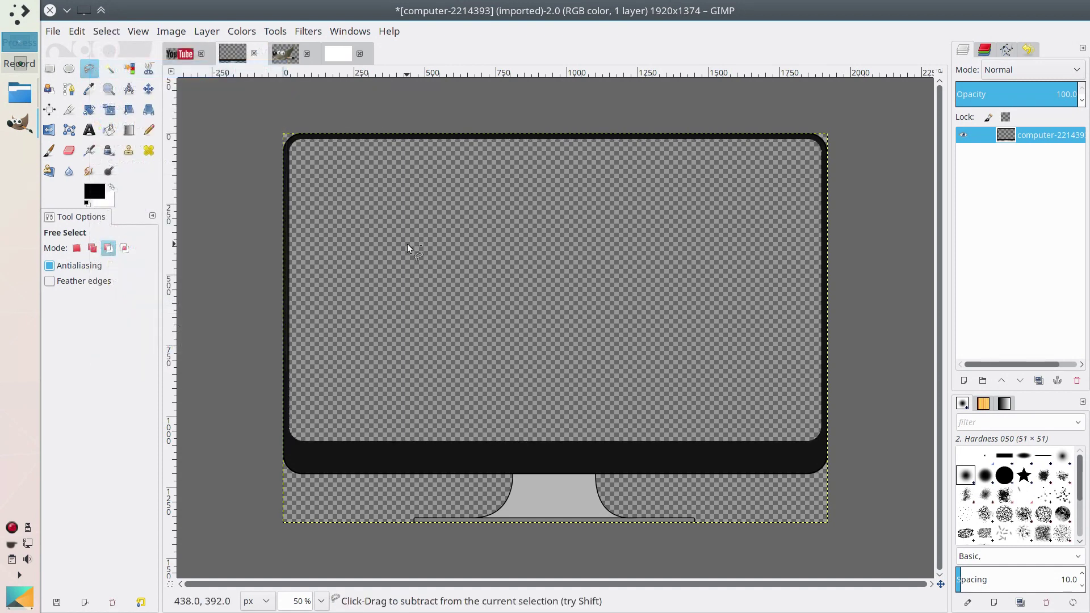
click(78, 33)
click(114, 151)
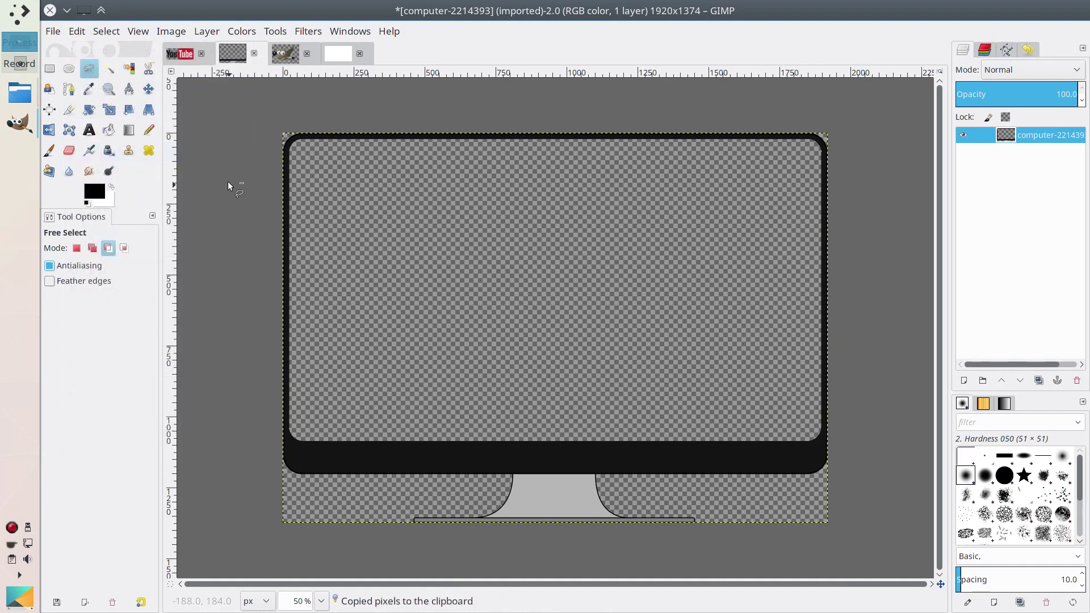
click(335, 55)
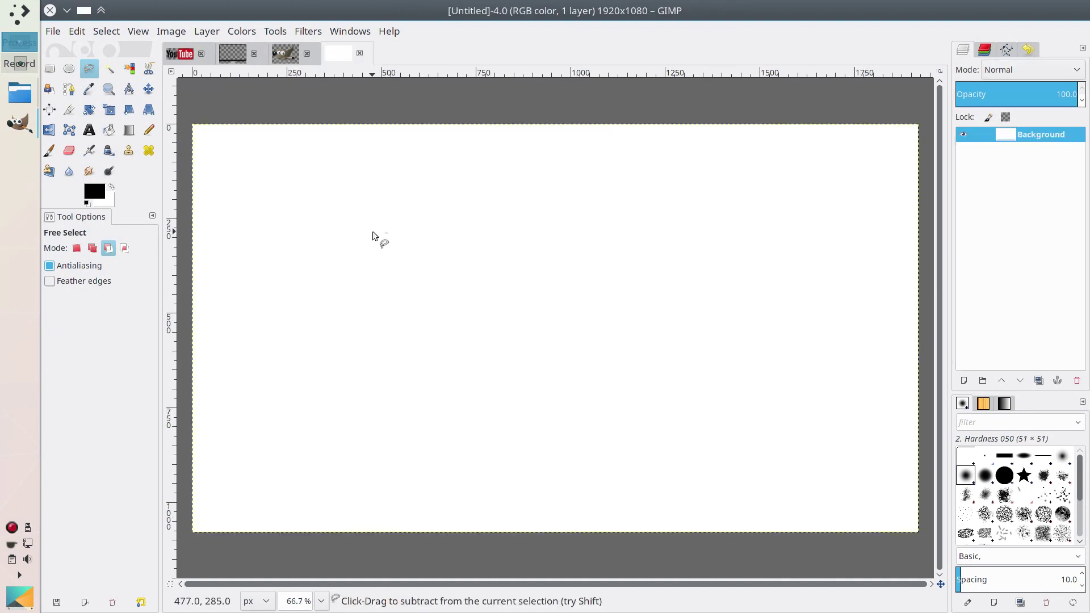
Paste the copied monitor into the Untitled image as a new layer
click(78, 32)
mouse_move(171, 226)
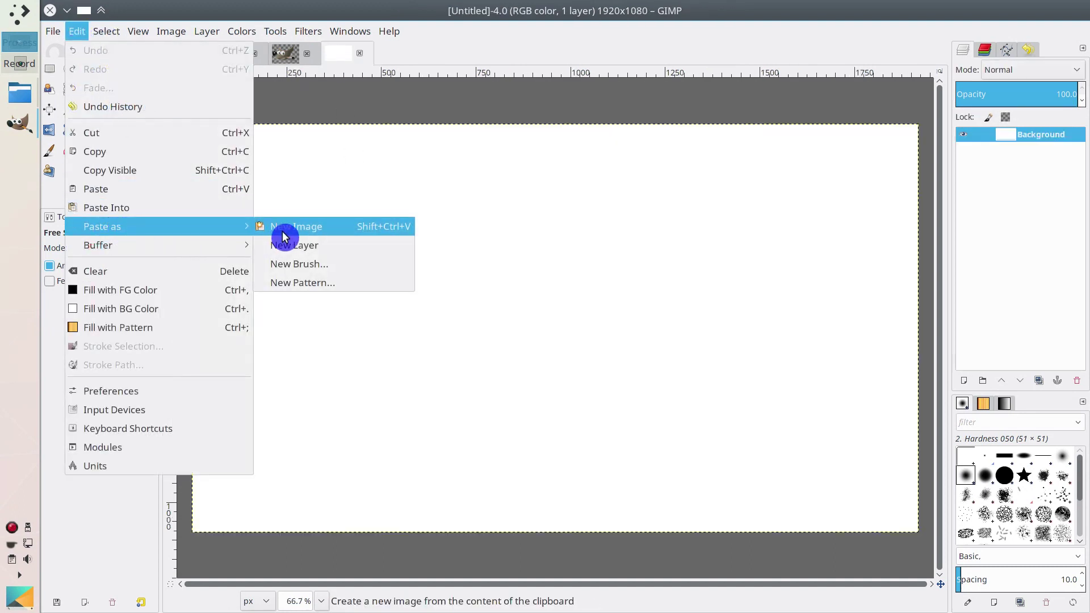
click(294, 244)
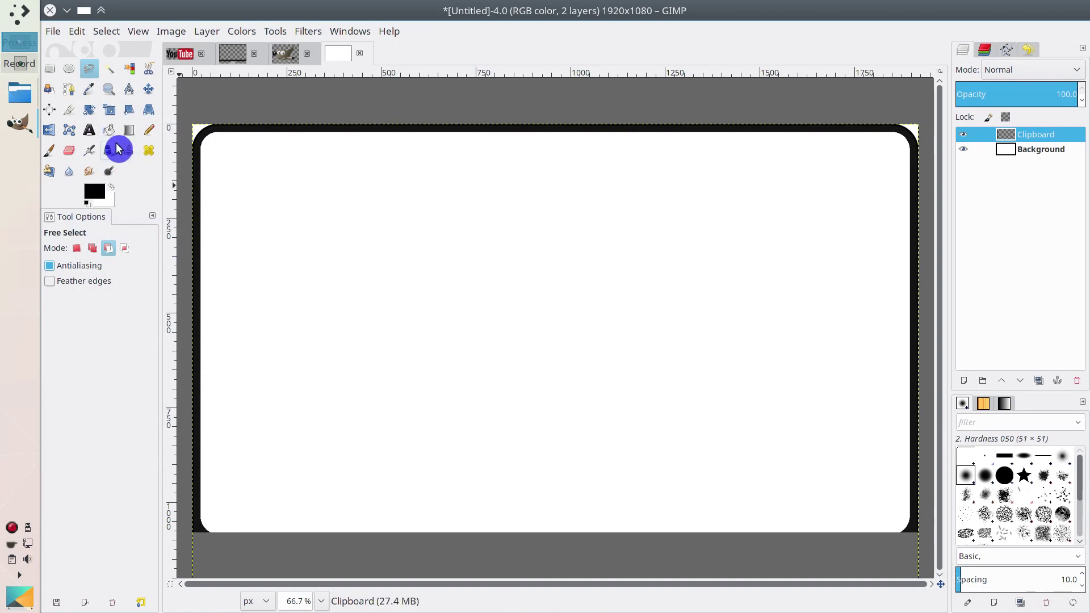
Scale the monitor layer proportionally to 1000 px tall
click(110, 117)
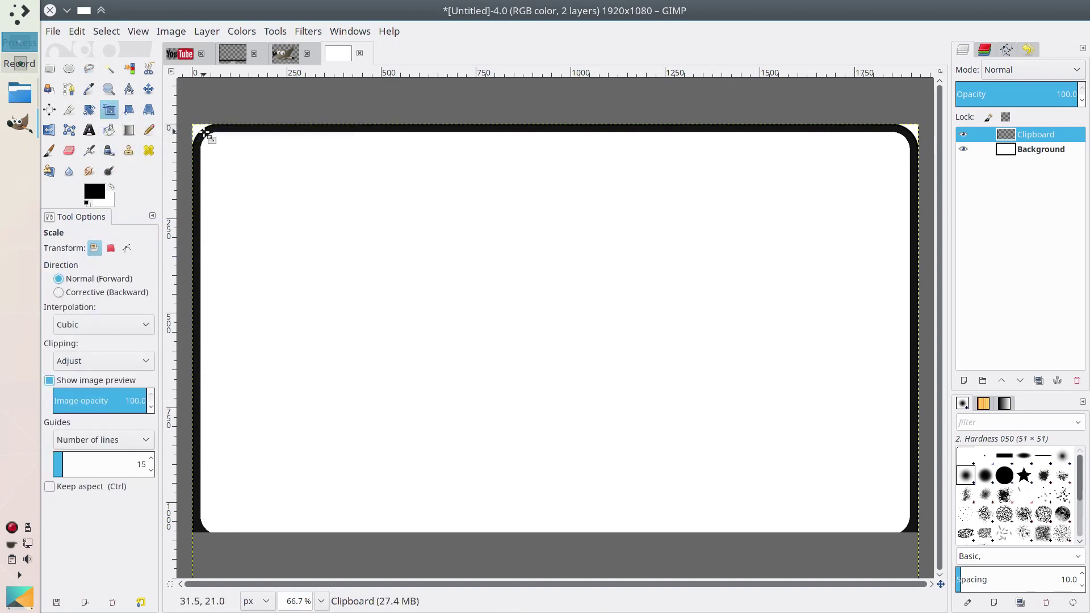
click(287, 162)
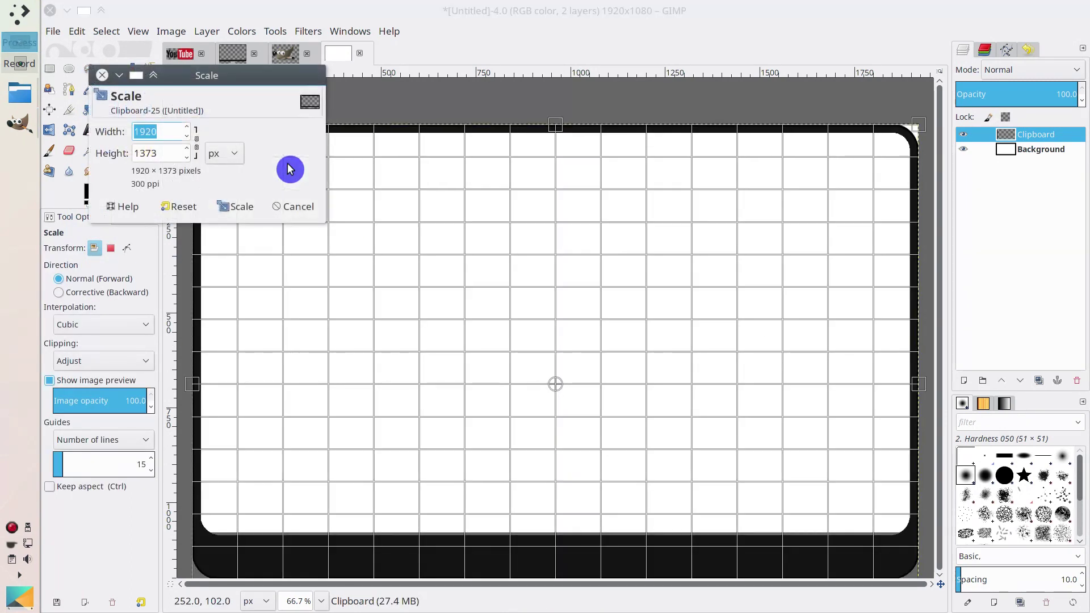
click(194, 141)
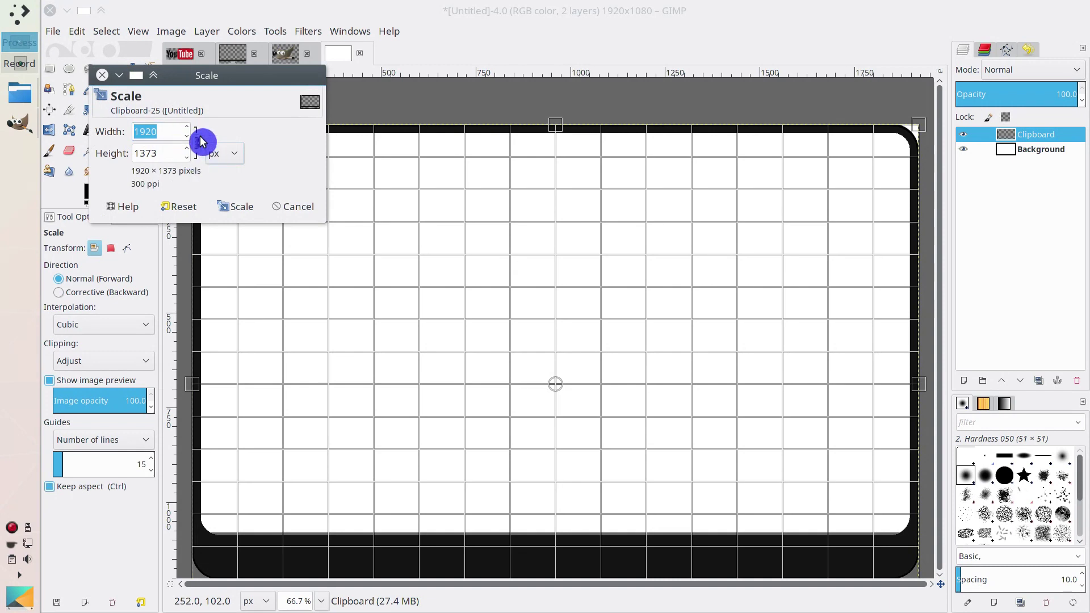
key(minus)
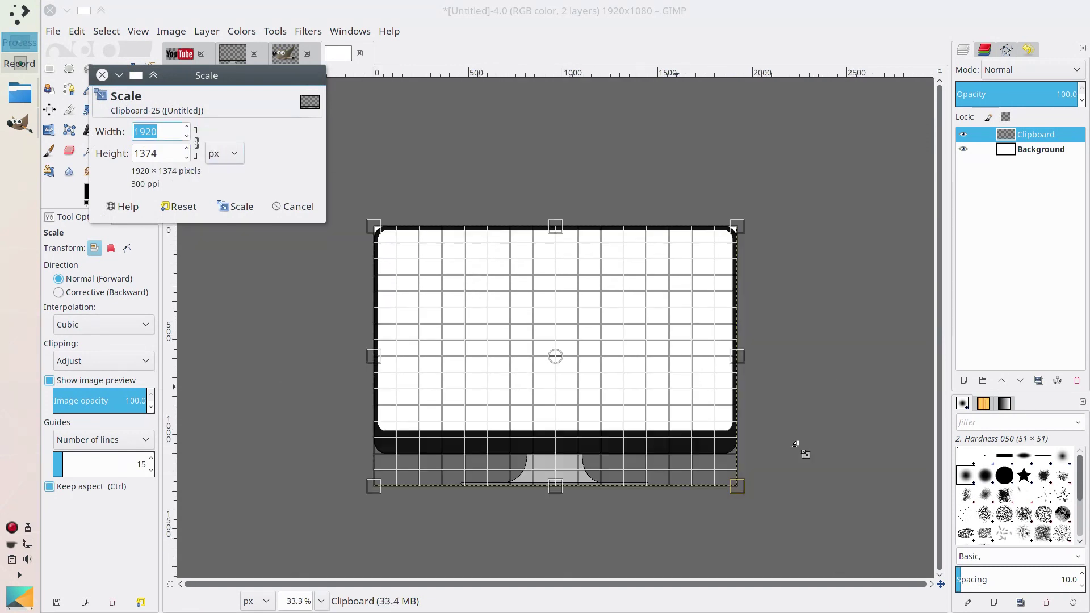
drag(831, 563, 707, 477)
click(168, 152)
text(1000)
click(233, 206)
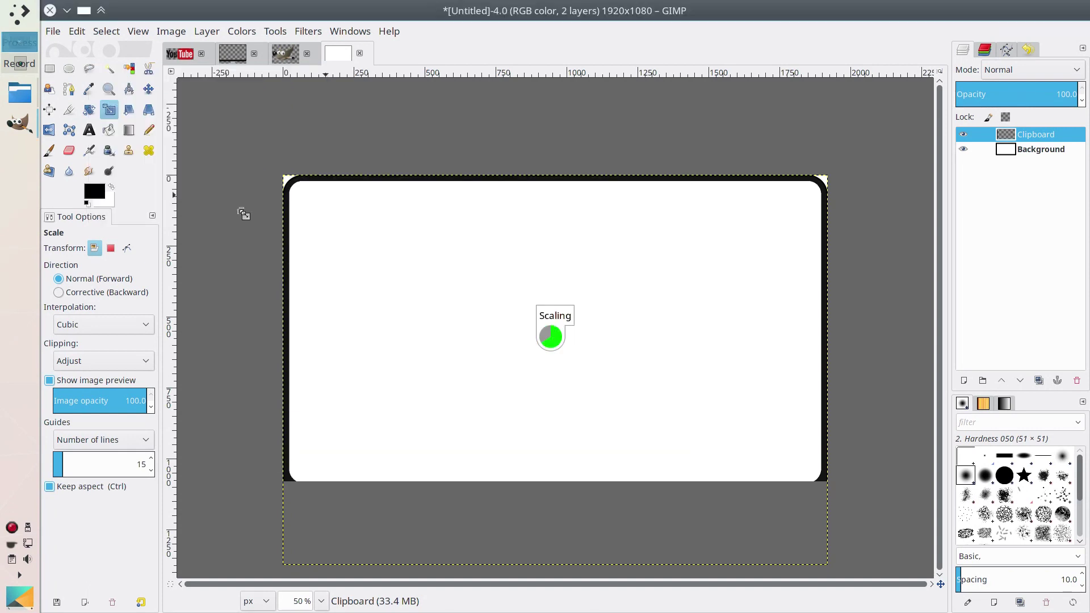
click(148, 89)
Move the monitor toward the canvas middle and add a vertical guide at the canvas centre
drag(459, 399, 556, 431)
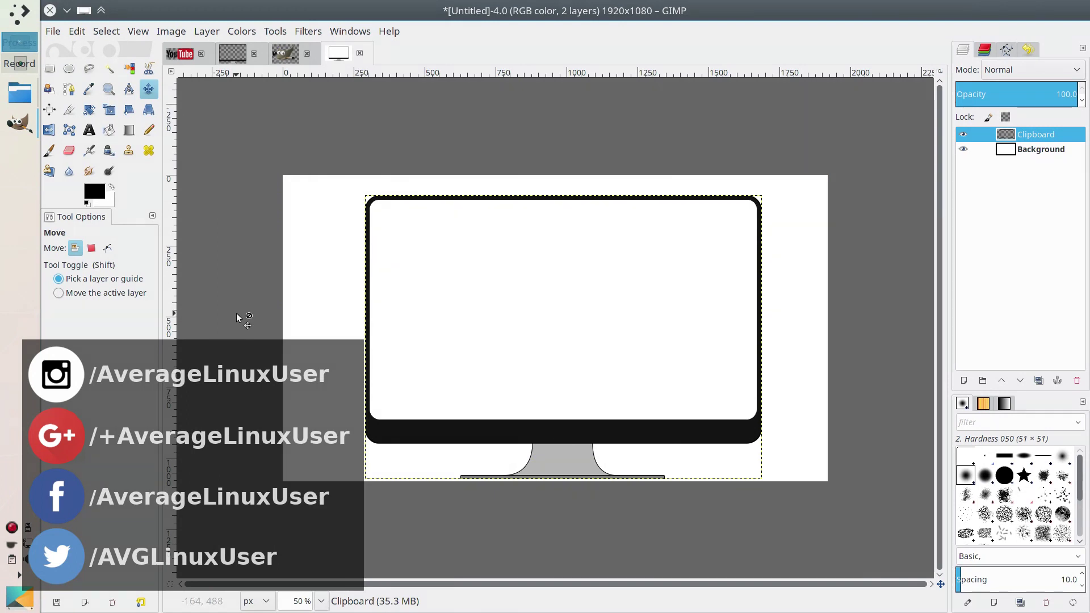
click(172, 323)
drag(174, 323, 562, 276)
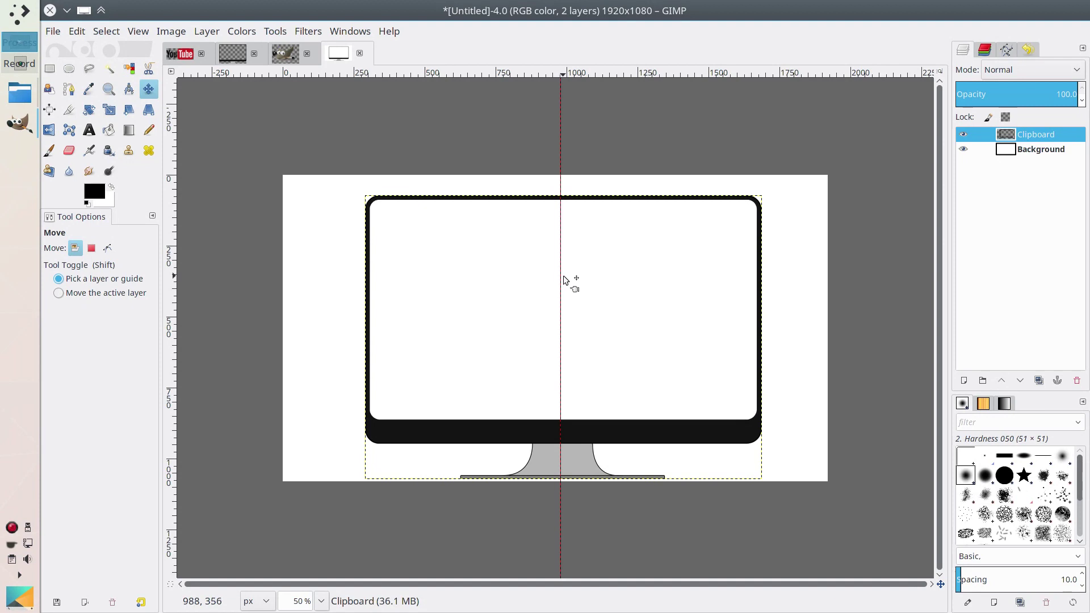
Add a horizontal centre guide, align the monitor on both guides, and show the YouTube logo image
drag(212, 71, 262, 321)
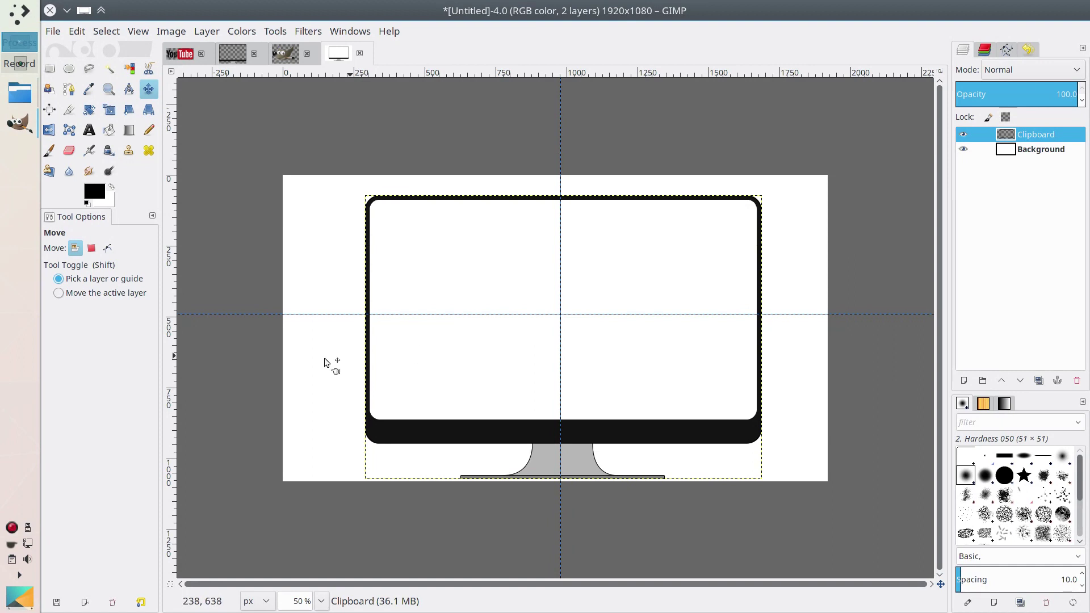
drag(206, 312, 206, 325)
click(174, 472)
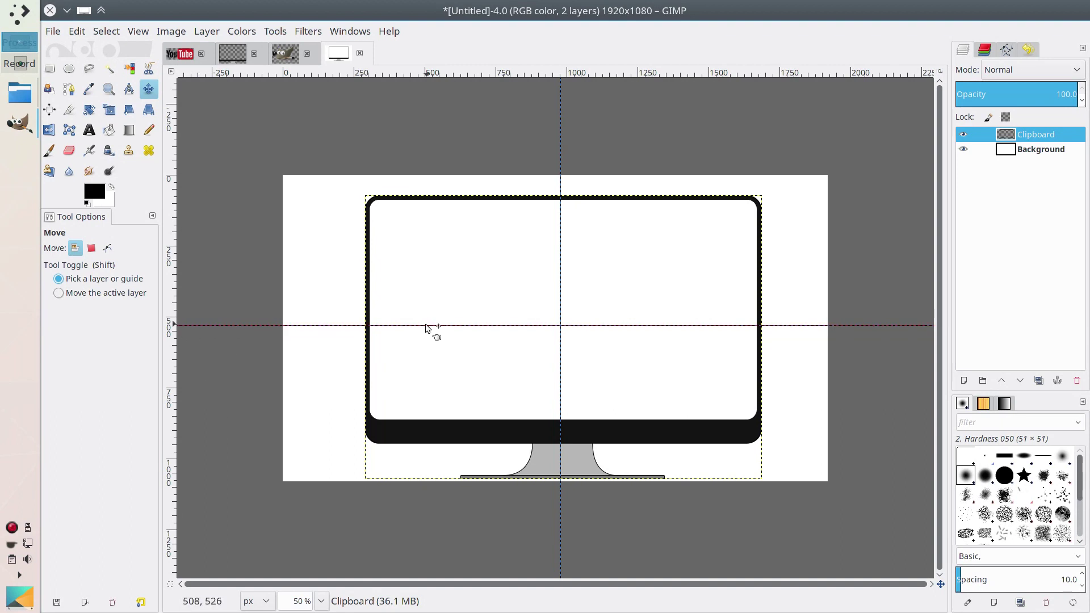
drag(588, 431, 582, 426)
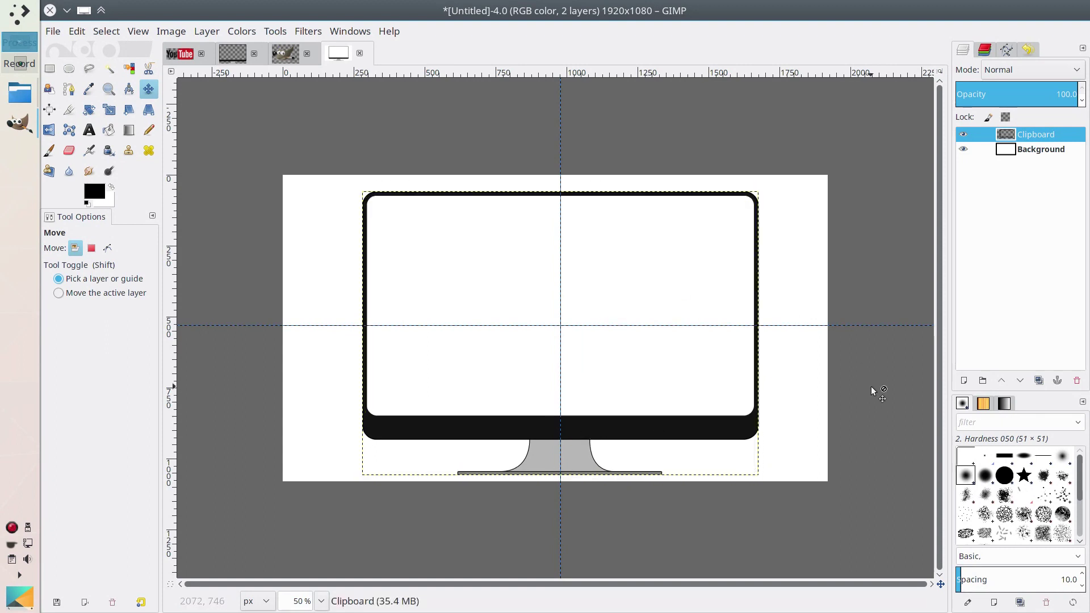
click(177, 55)
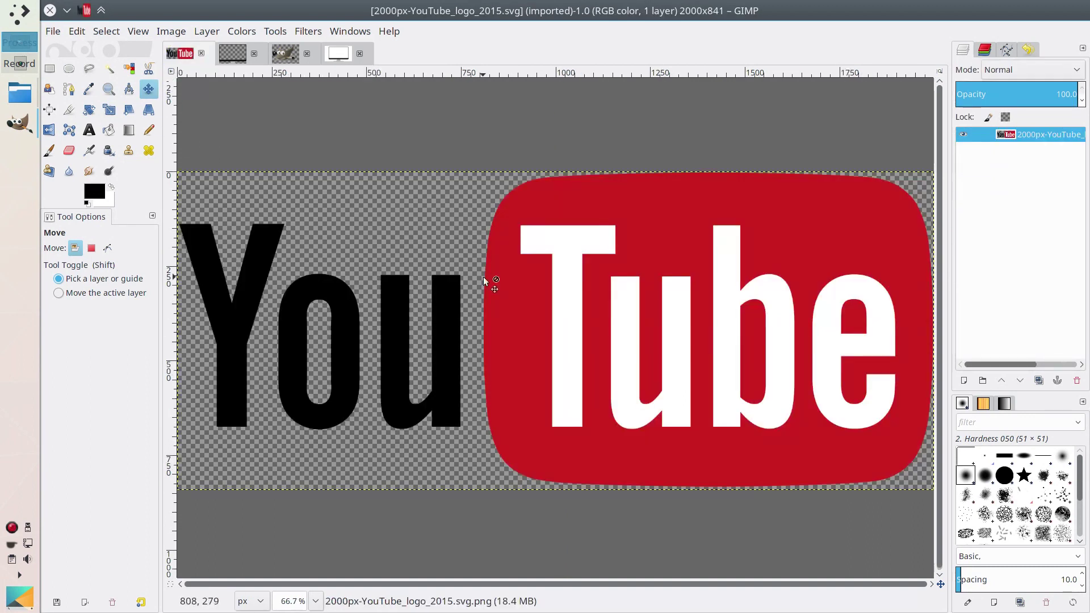
Copy the YouTube logo and paste it into the thumbnail as a new layer
key(ctrl+c)
click(339, 53)
click(130, 28)
click(77, 31)
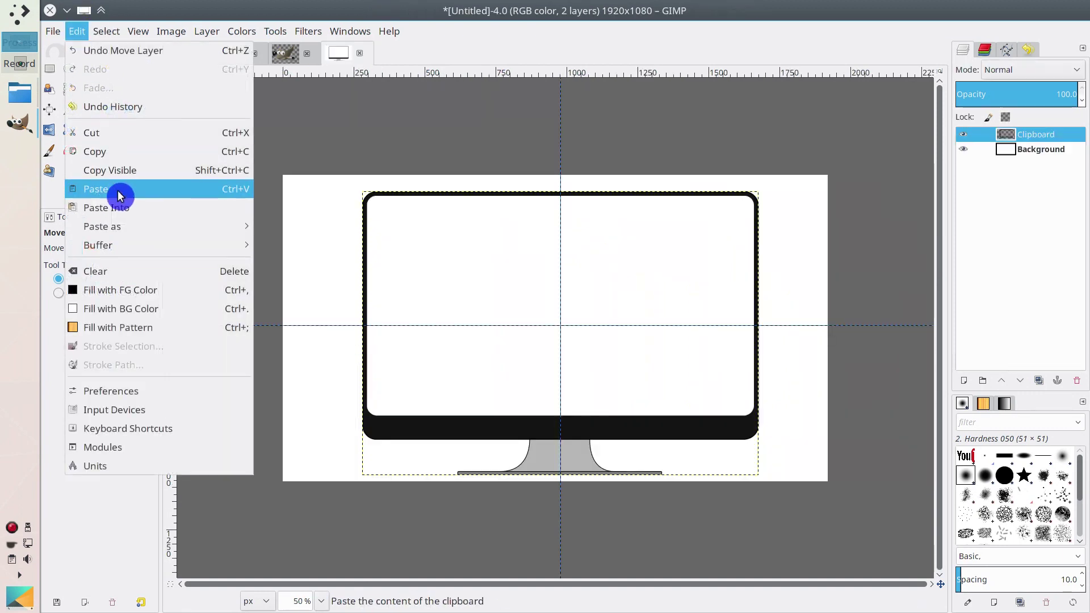
mouse_move(218, 226)
click(295, 245)
Scale the logo down to about 844 wide and move it to the screen's lower right
click(146, 132)
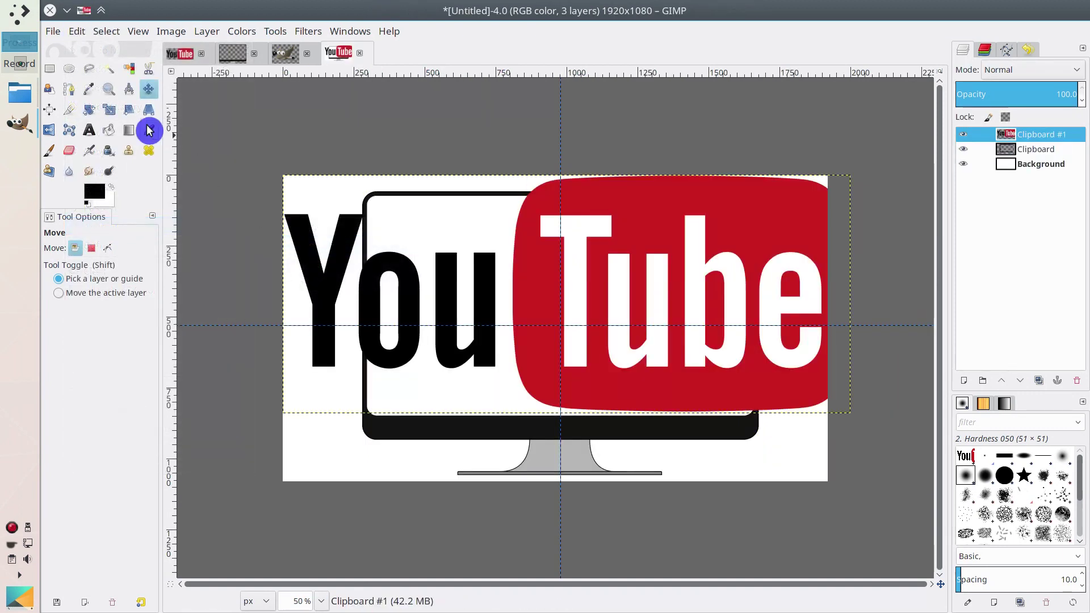
click(560, 297)
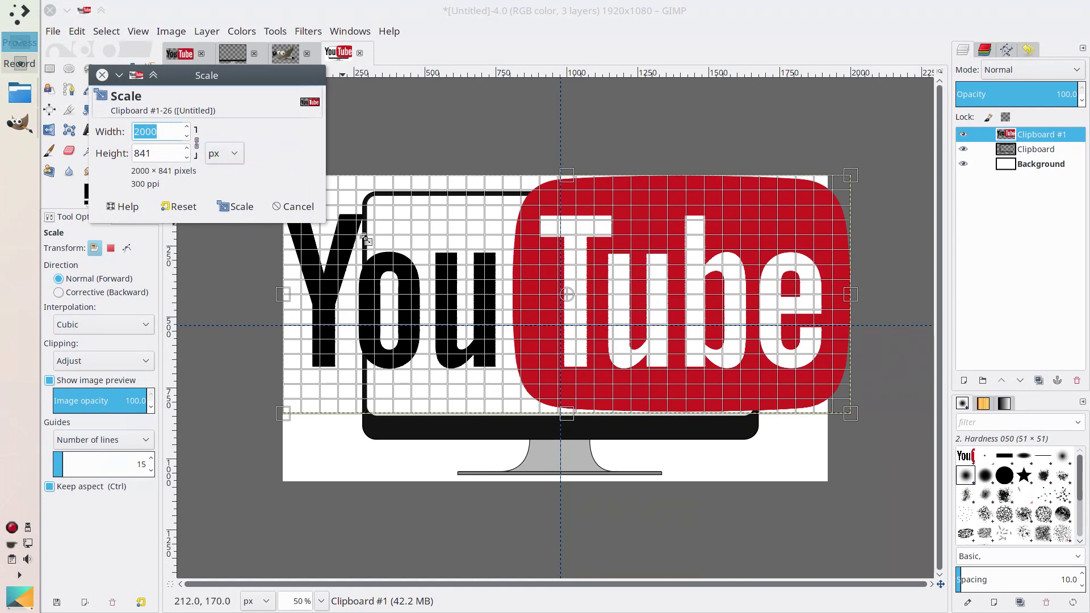
drag(857, 409, 474, 273)
click(216, 206)
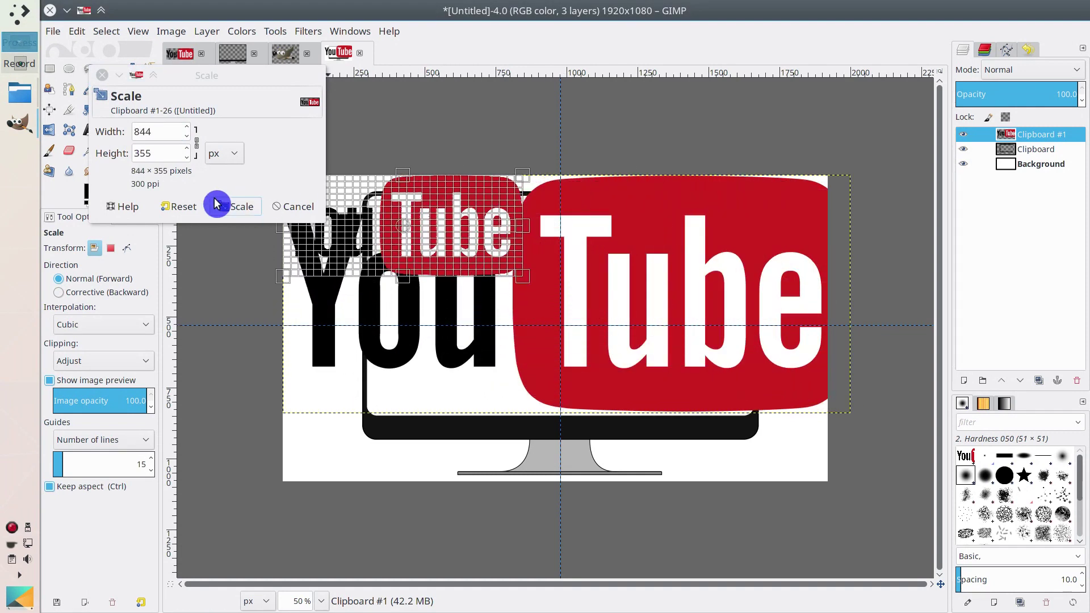
click(145, 98)
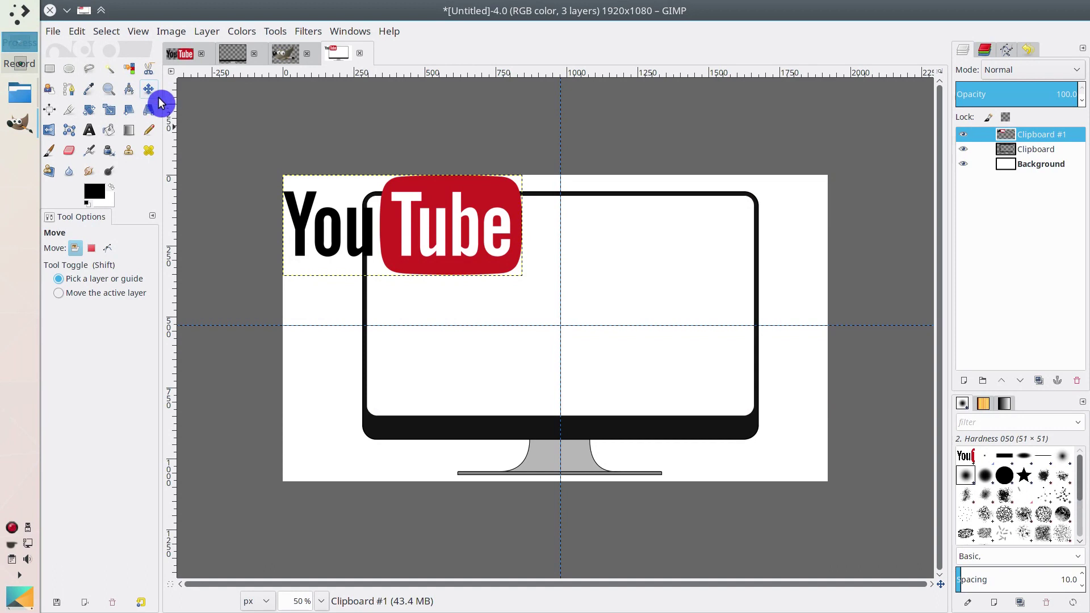
drag(390, 220, 618, 354)
Shrink the logo slightly more so it fits the screen, then show the Wilber image
click(113, 115)
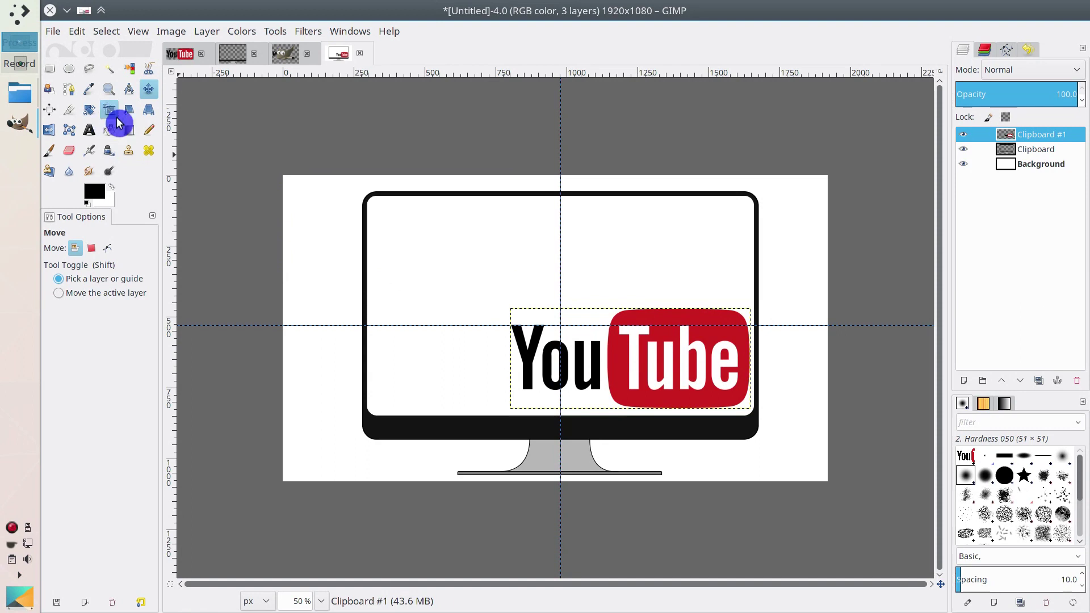
click(625, 353)
drag(510, 314, 518, 316)
key(Return)
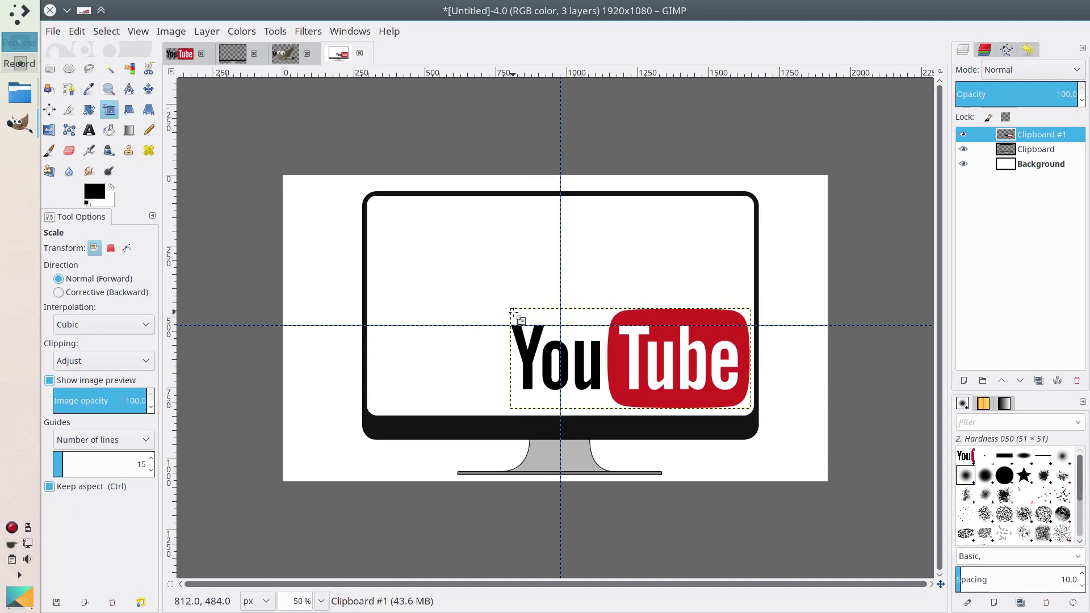
click(276, 63)
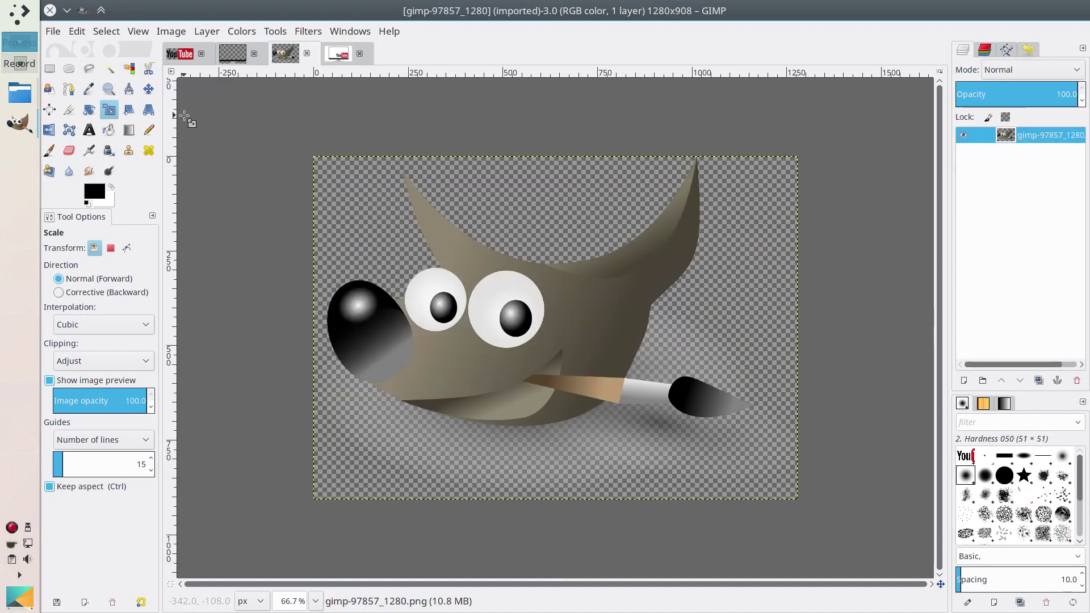
Copy the Wilber mascot and paste it into the thumbnail as a new layer
key(ctrl+c)
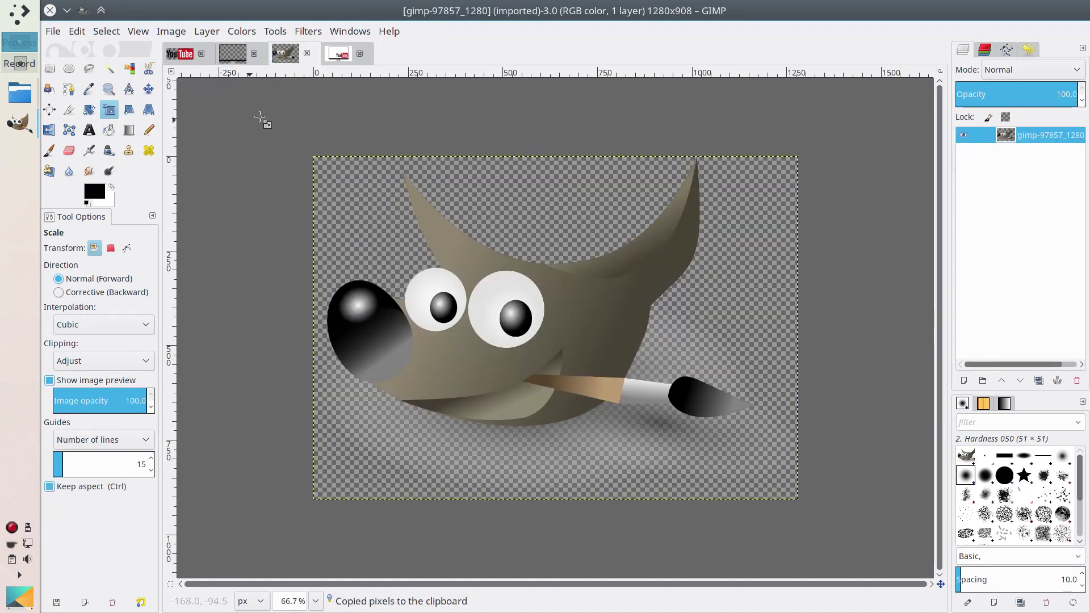
click(231, 57)
click(77, 31)
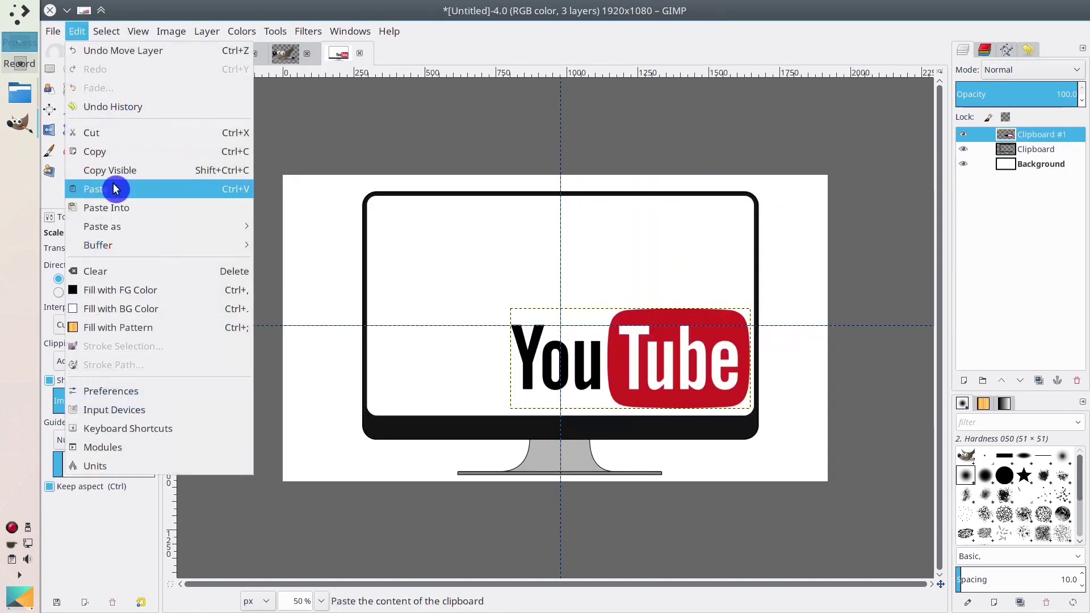
mouse_move(197, 228)
click(293, 246)
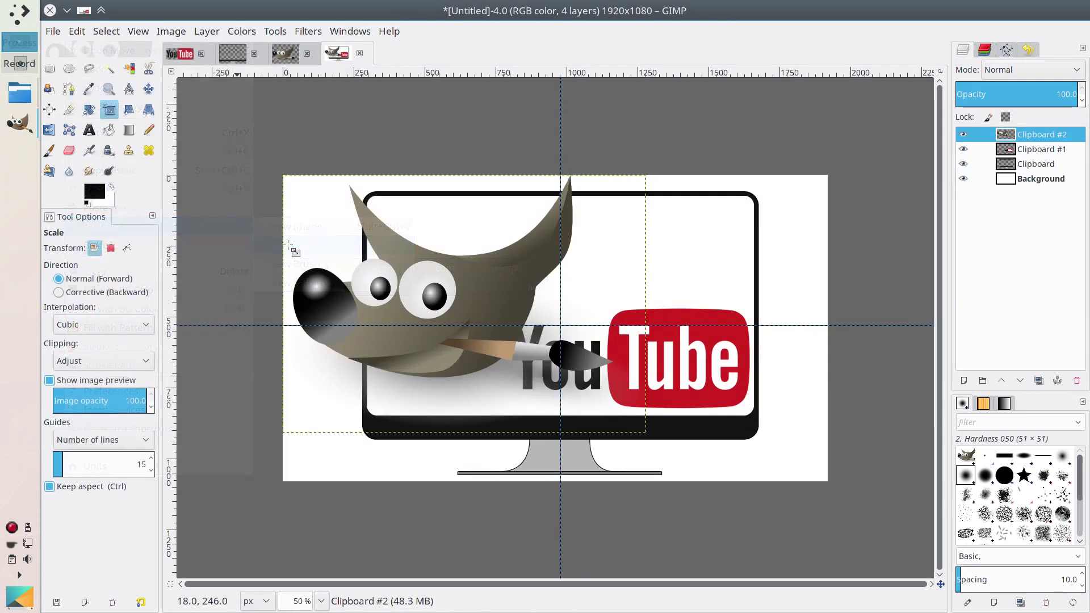
Scale Wilber down to about 891 wide and move it to the screen's upper right
click(398, 261)
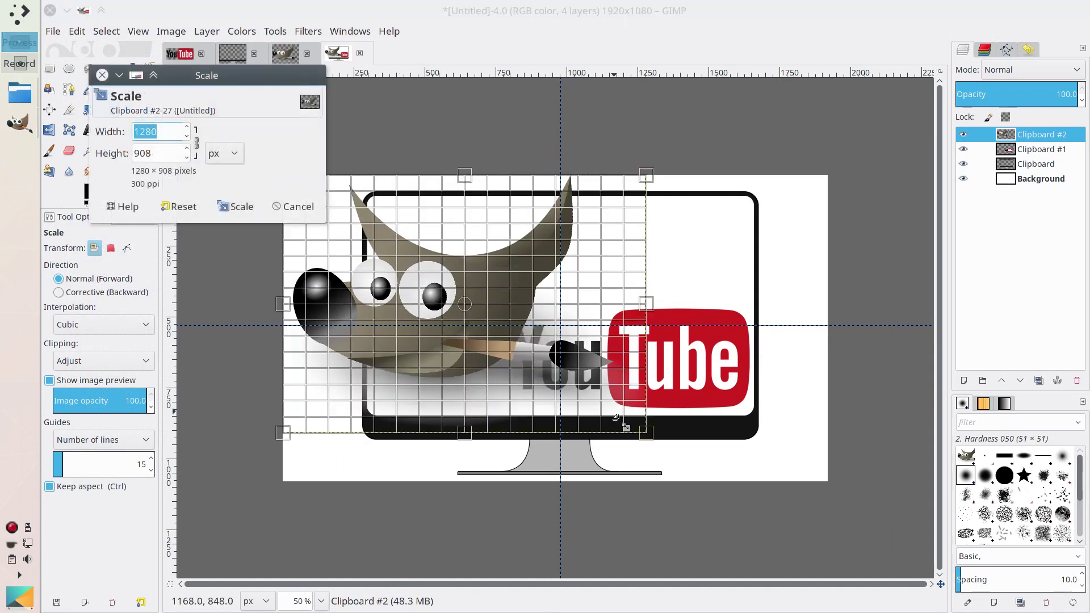
drag(648, 433, 536, 354)
click(234, 207)
click(149, 89)
drag(359, 259, 622, 257)
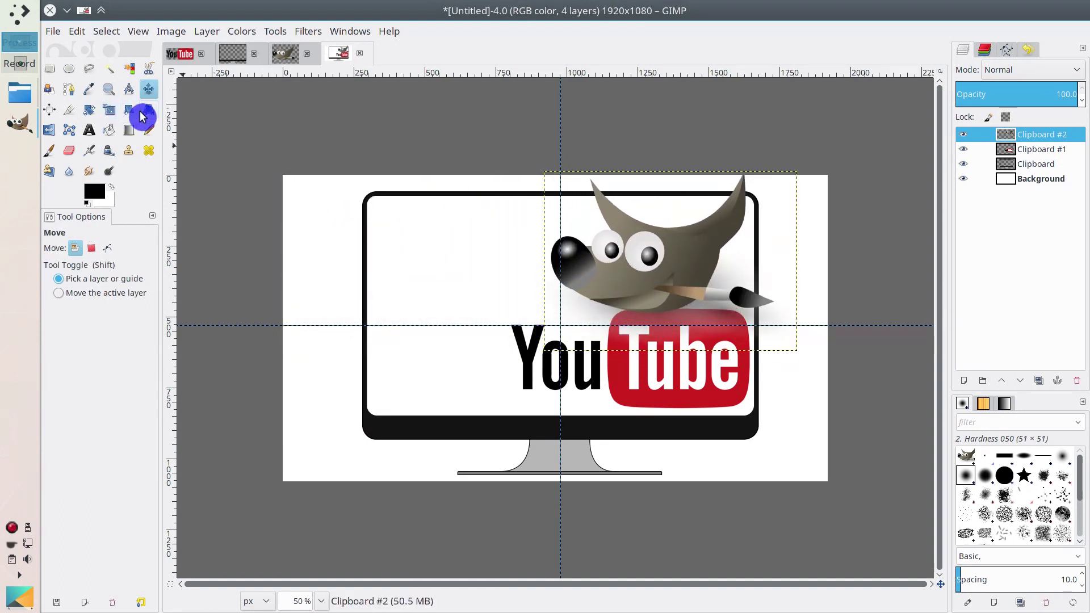
Shrink Wilber further and nudge it onto the YouTube logo, undoing an accidental move
click(121, 113)
click(740, 211)
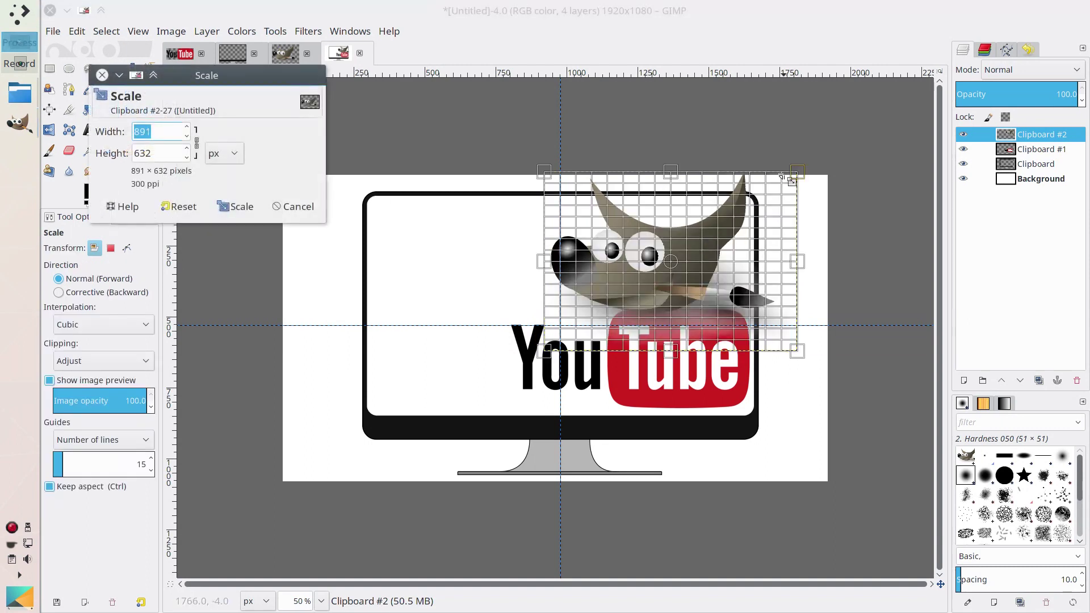
drag(792, 181, 744, 198)
click(235, 206)
key(m)
drag(638, 275, 662, 280)
click(671, 357)
key(ctrl+z)
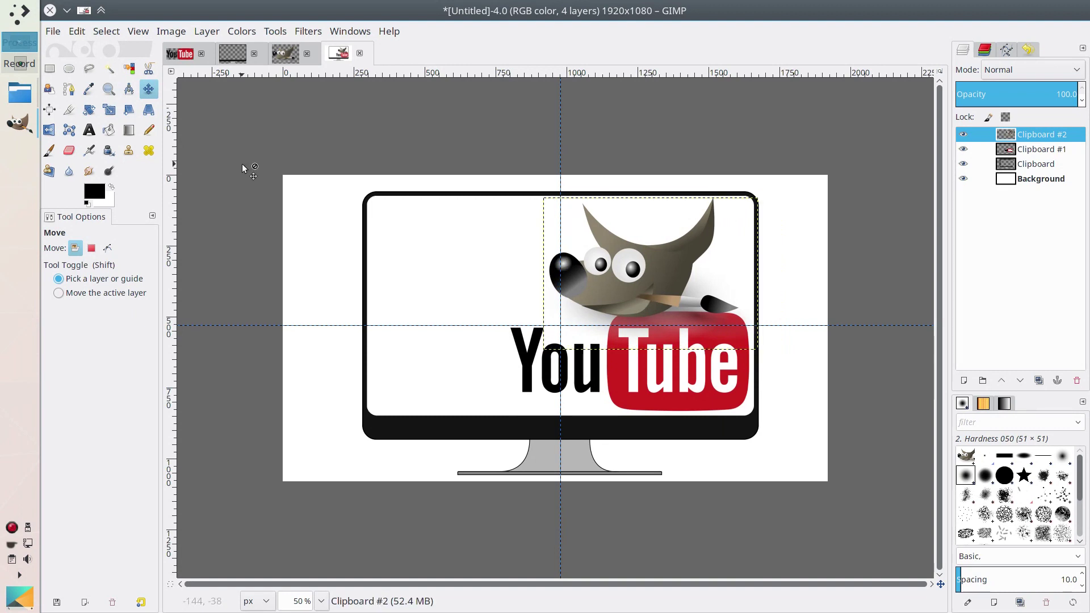
Save the composition as youtube_thumbnail_Linux.xcf in the Pictures folder
click(56, 33)
click(88, 193)
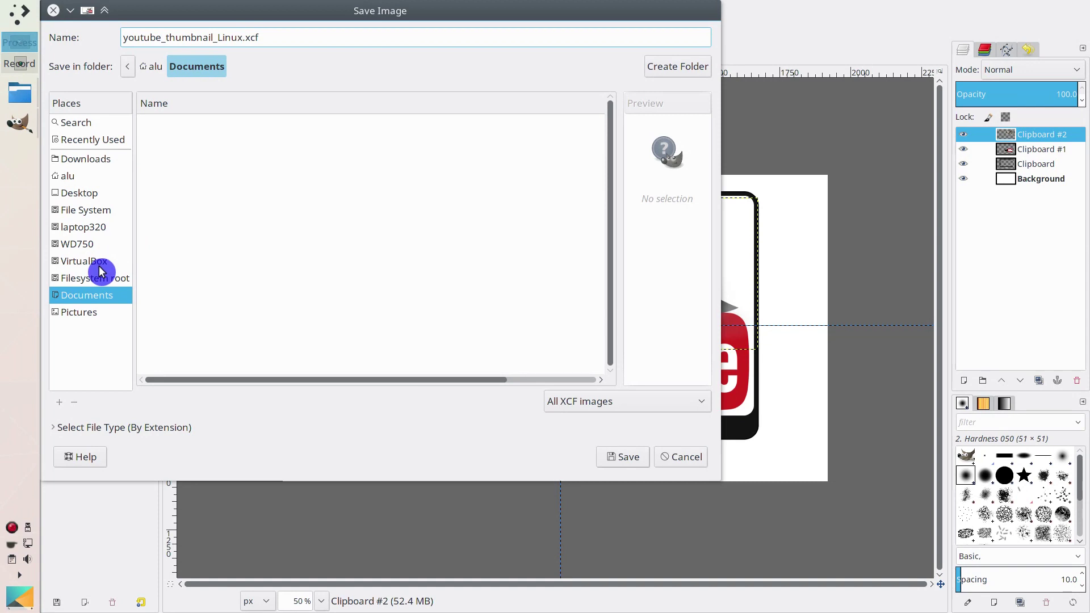
click(85, 312)
click(625, 457)
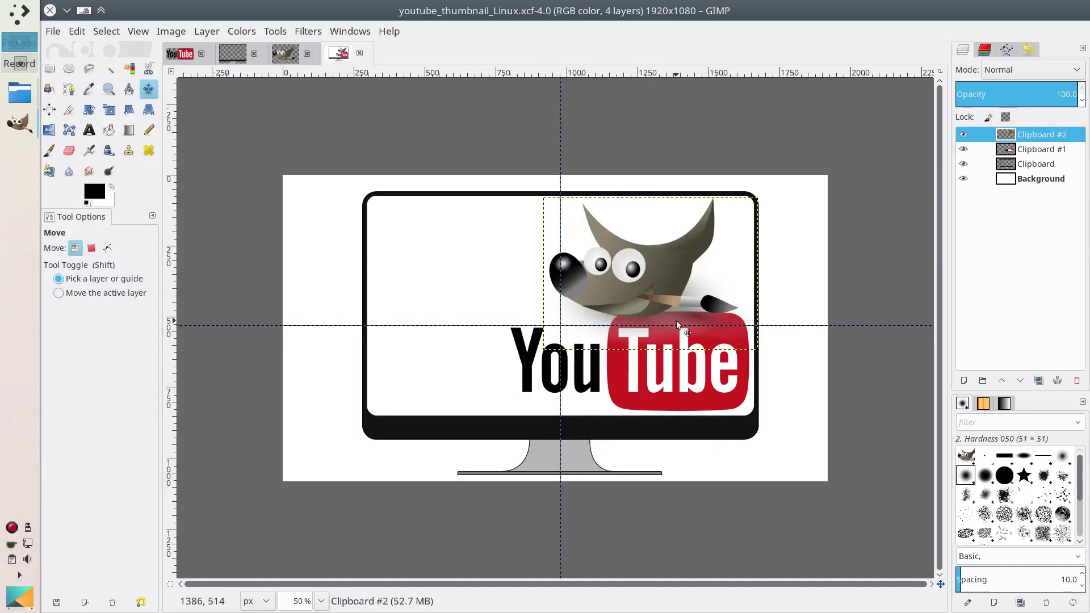
Rescale the Wilber layer to 657×466 pixels so it fits the monitor's upper right
click(109, 109)
click(579, 329)
drag(580, 329, 590, 339)
click(238, 206)
click(617, 345)
click(1040, 152)
click(1039, 135)
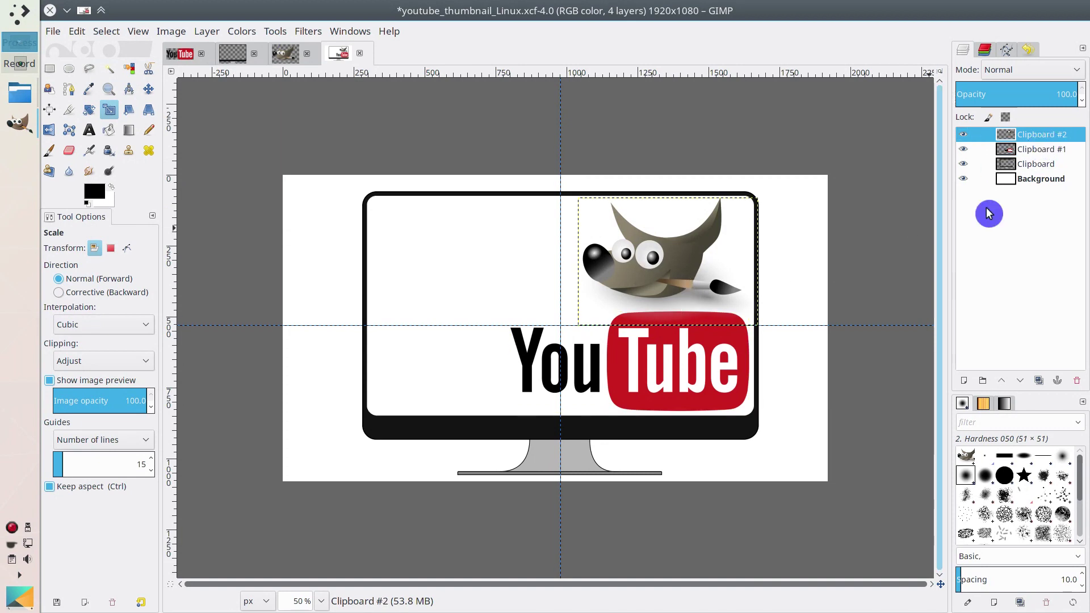
click(1000, 179)
click(290, 59)
Close the Wilber and monitor source images, discarding changes to the monitor image
click(307, 56)
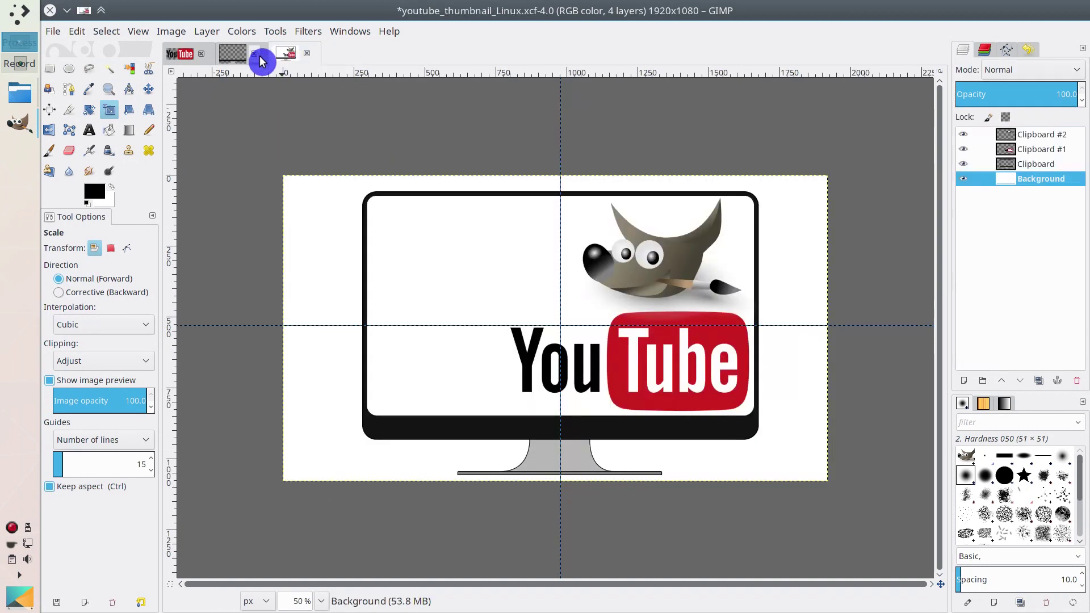
click(243, 55)
click(254, 53)
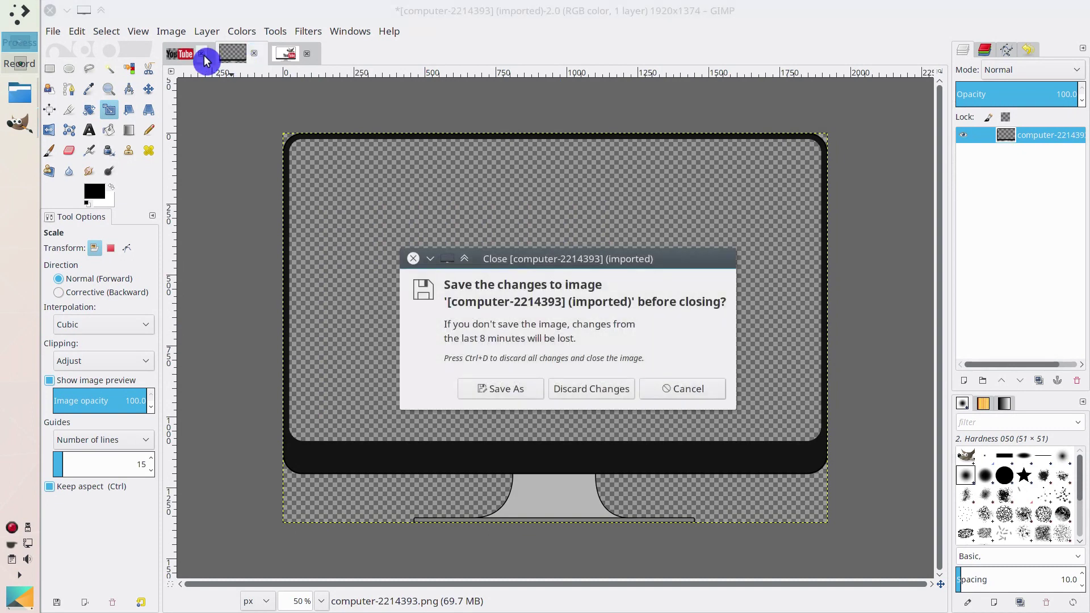
click(591, 388)
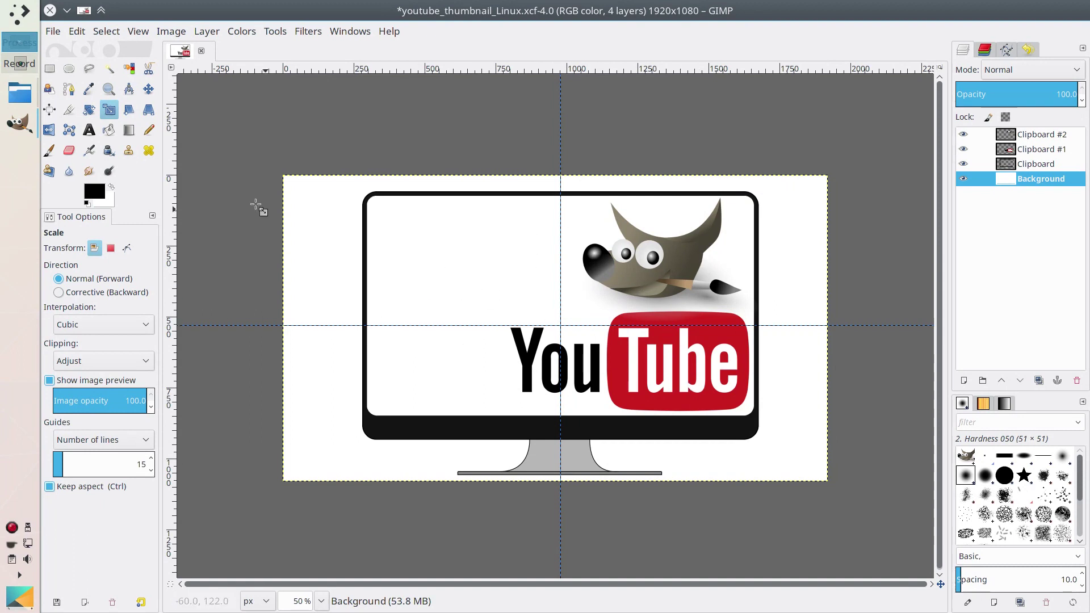
Add a 'Thumbnail' text box on the upper left of the monitor screen and select it
click(91, 134)
click(389, 247)
text(Thum)
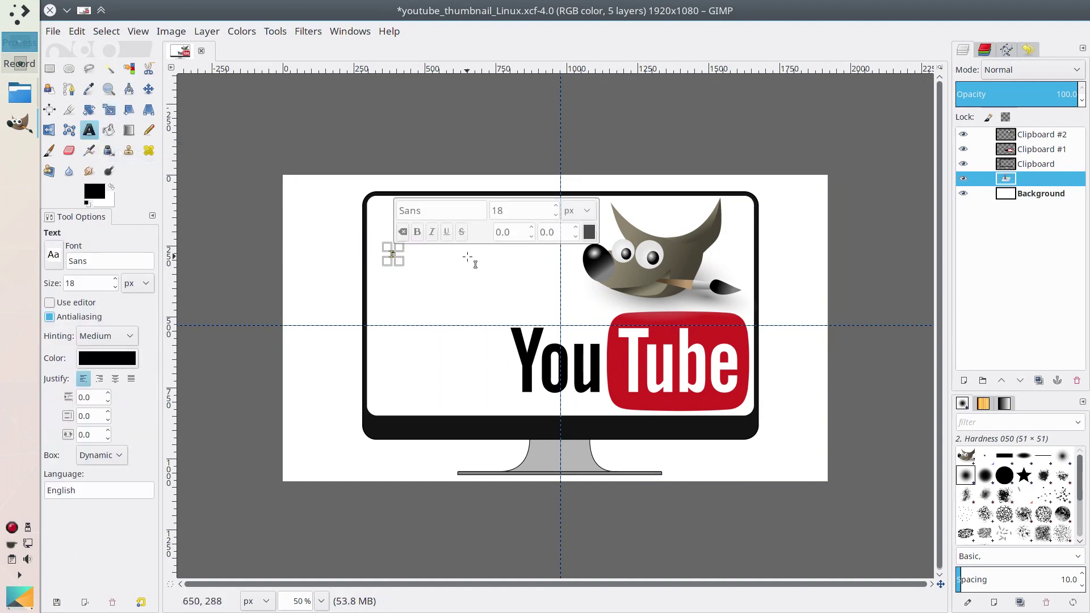
text(bnail)
drag(404, 254, 435, 264)
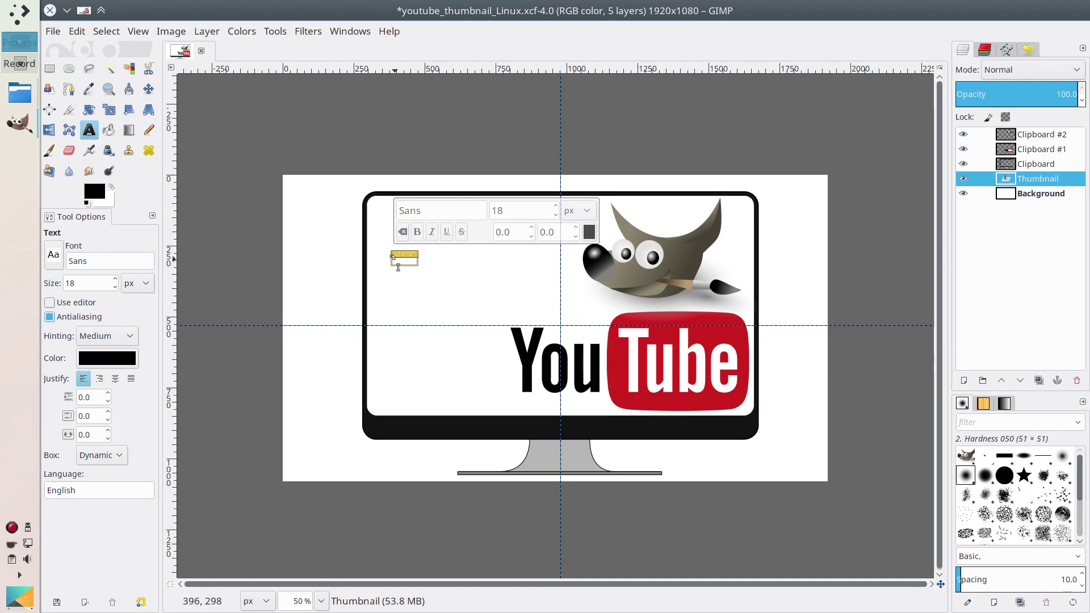
Change the Thumbnail text size, trying 24 and then 120
click(515, 211)
text(24)
scroll(514, 212, up, 20)
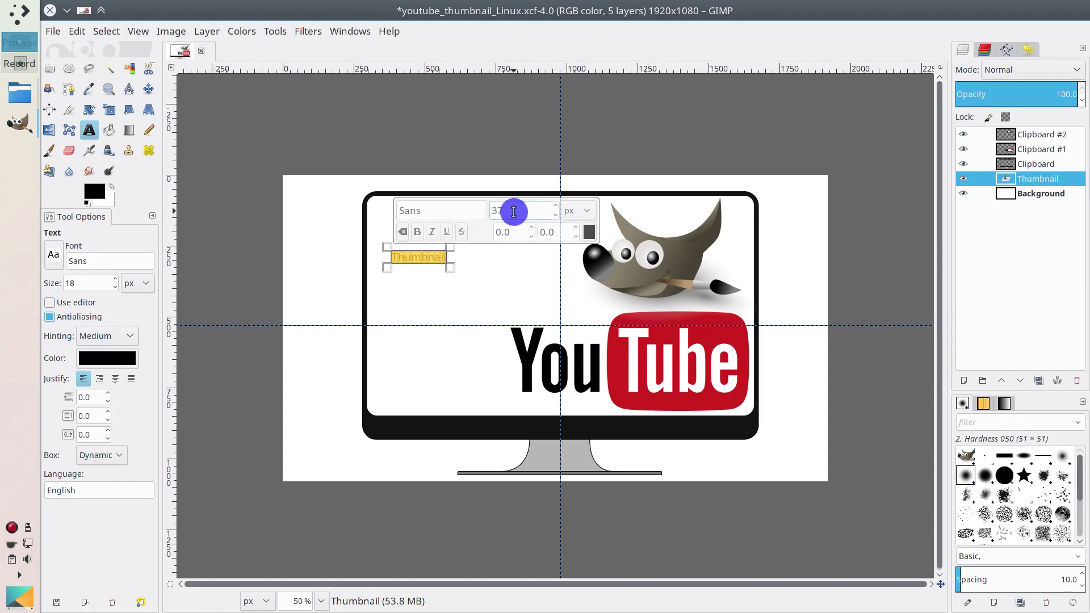
scroll(514, 212, up, 12)
double_click(513, 211)
text(120)
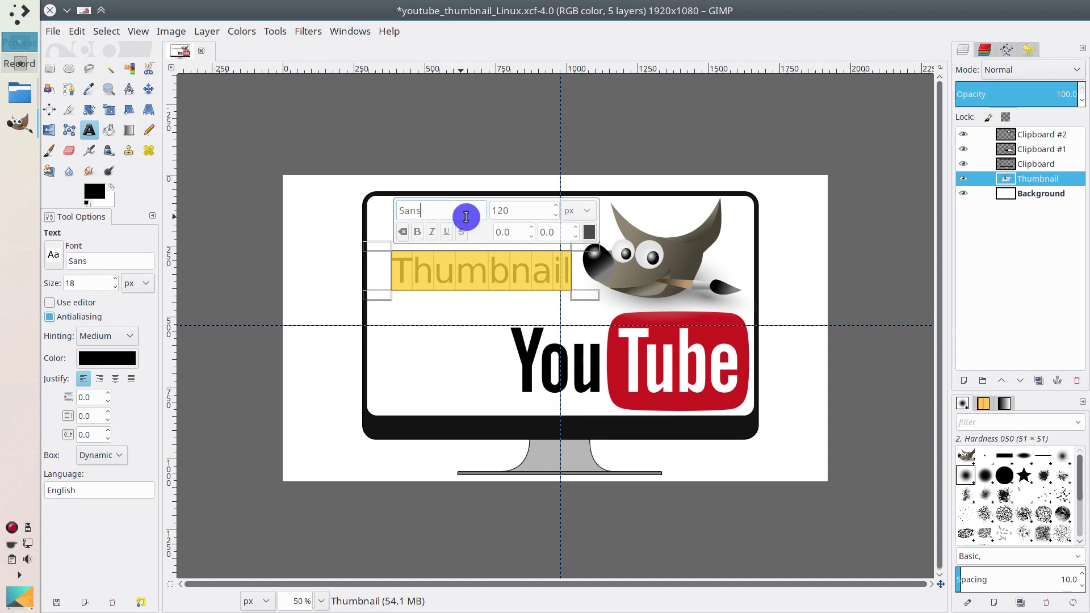
Try Arvo Bold and Arial Black, then set the text in Impact Condensed
click(60, 266)
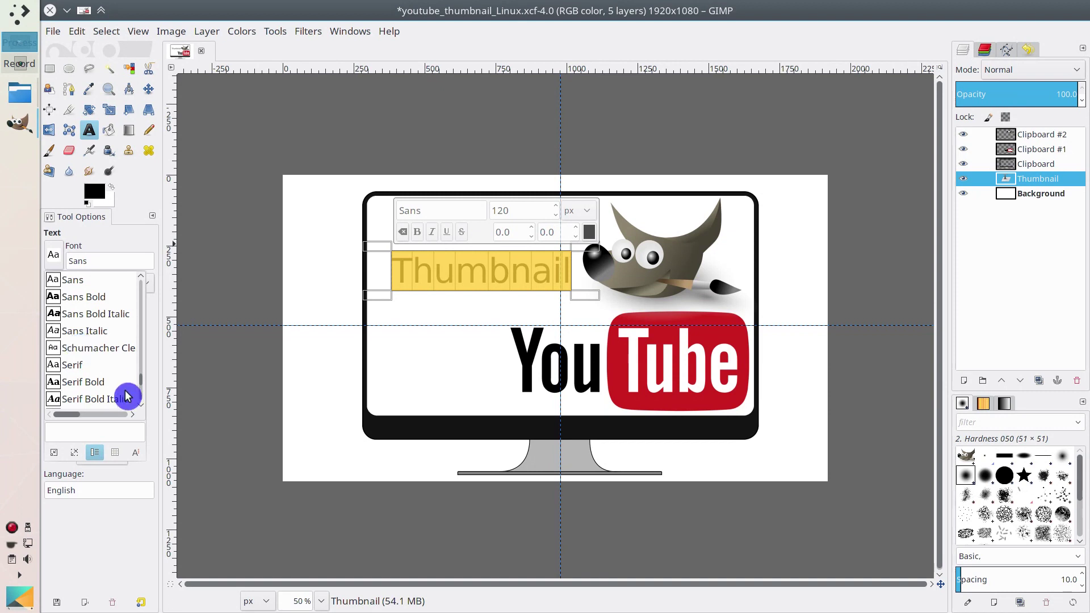
drag(143, 386, 151, 272)
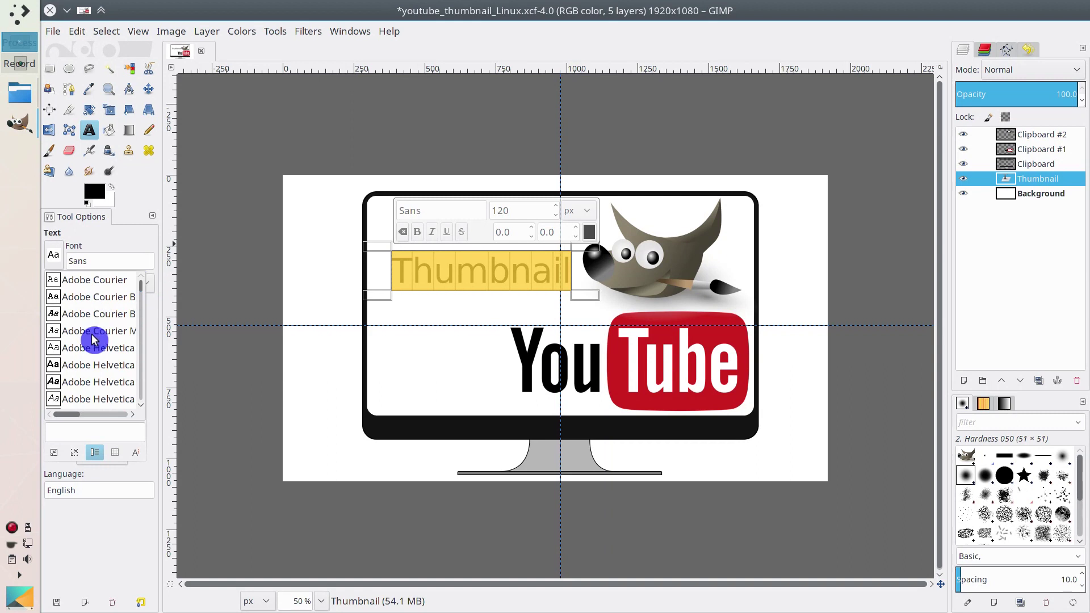
scroll(95, 339, down, 10)
click(97, 346)
click(54, 255)
click(87, 309)
scroll(102, 358, down, 15)
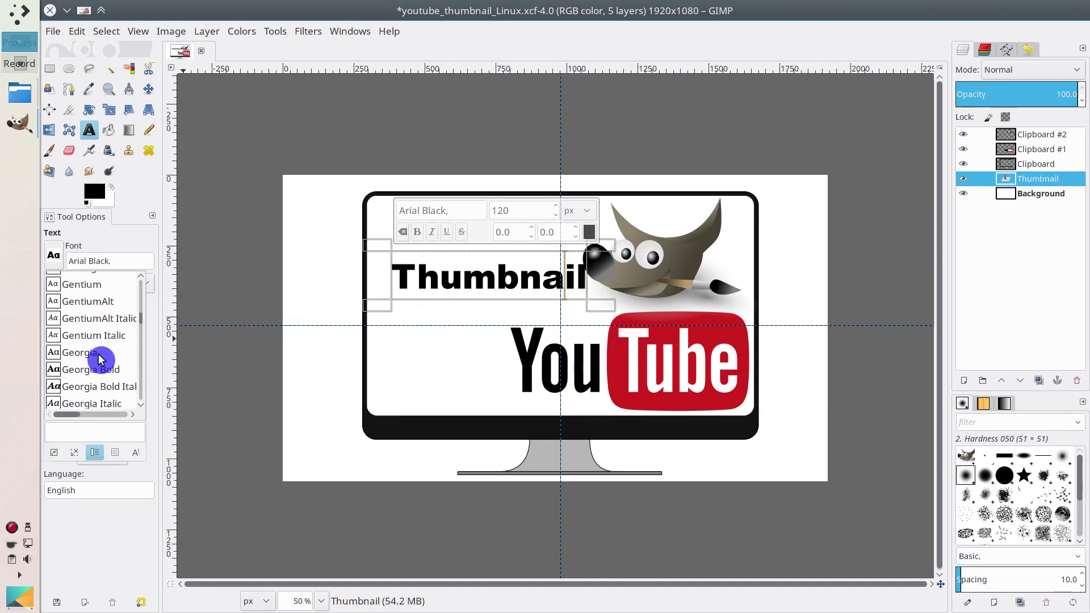
scroll(100, 361, down, 5)
click(97, 318)
Set the Thumbnail text size to 200 px
key(ctrl+a)
scroll(526, 214, up, 3)
click(504, 280)
key(ctrl+a)
scroll(522, 214, up, 5)
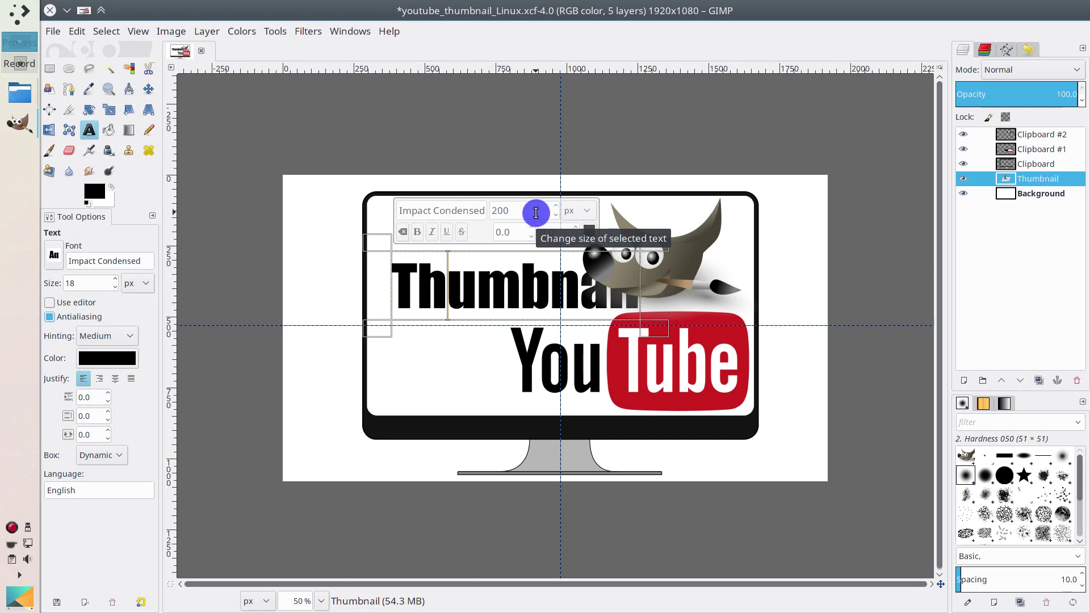
click(529, 292)
key(ctrl+a)
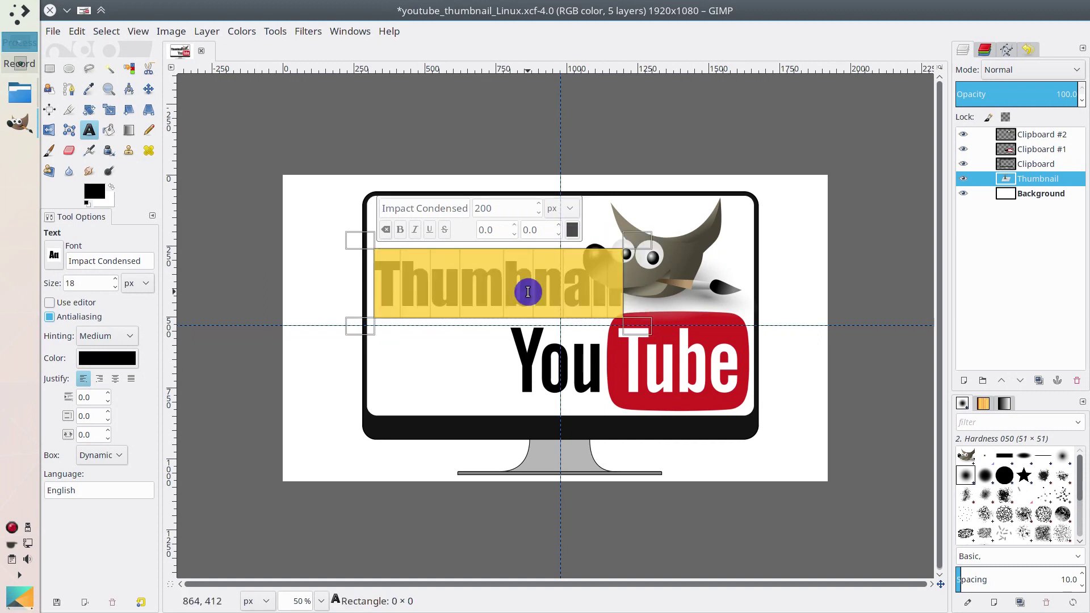
Colour the Thumbnail text light grey (e4e4e4) by sampling it from the canvas
click(572, 230)
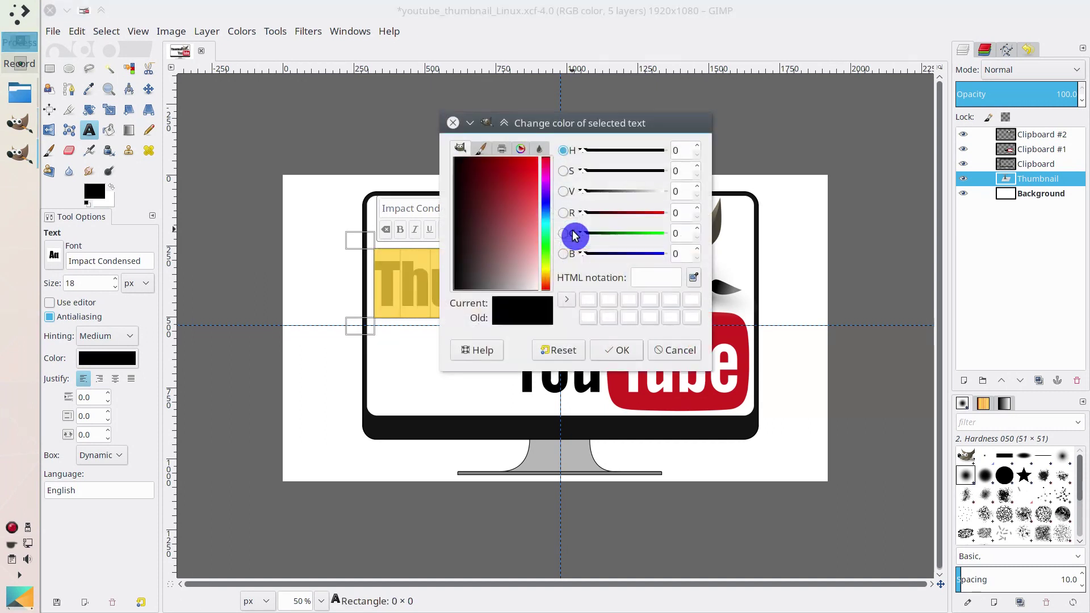
click(517, 278)
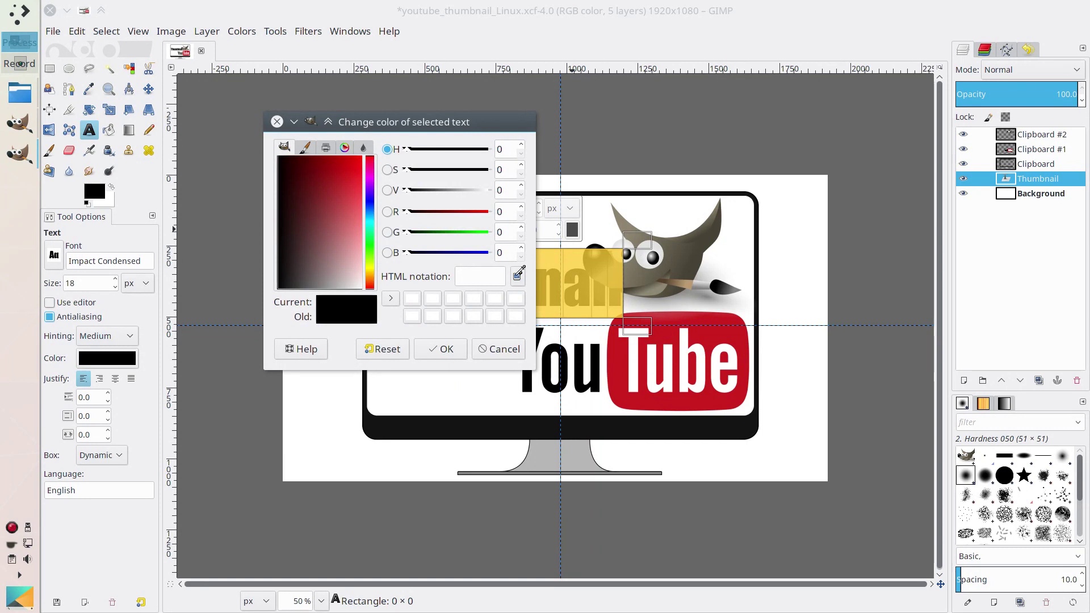
click(647, 247)
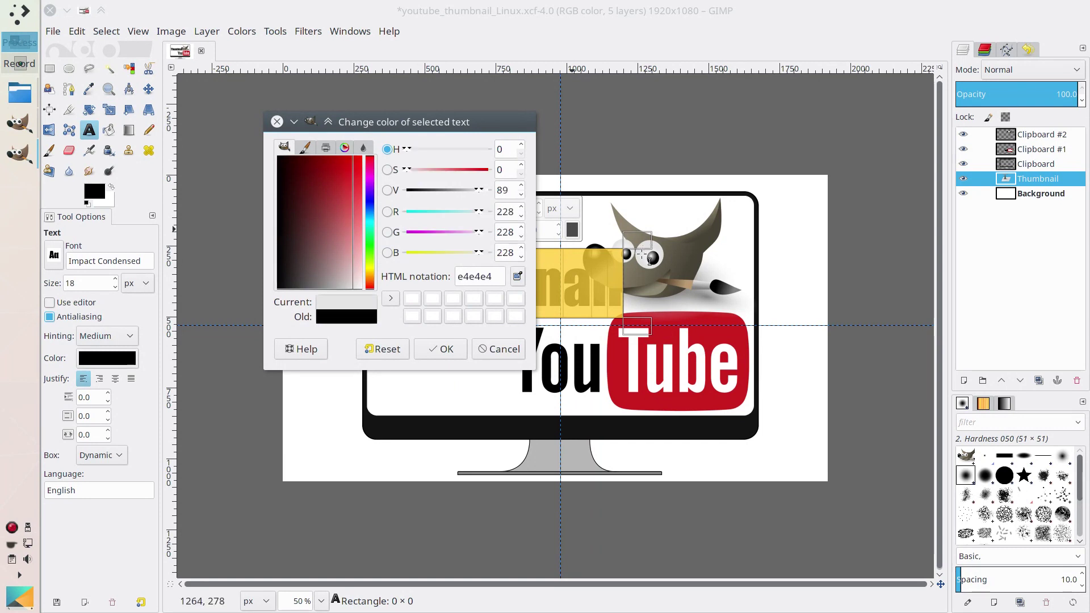
click(438, 349)
click(472, 280)
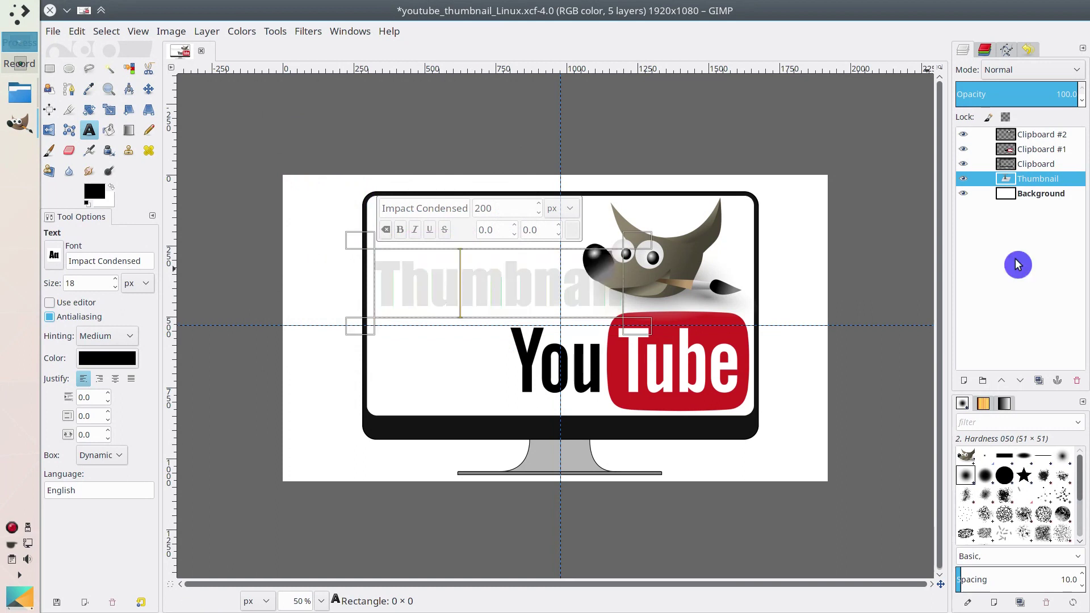
Select the Thumbnail letter shapes with Alpha to Selection, keeping black as foreground colour
right_click(1026, 187)
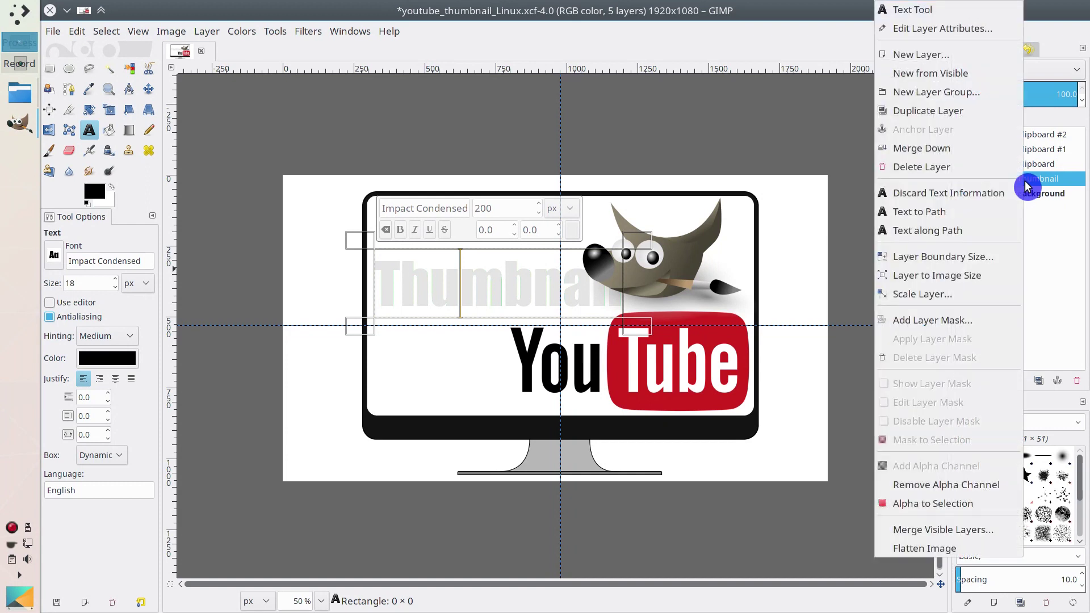
click(959, 512)
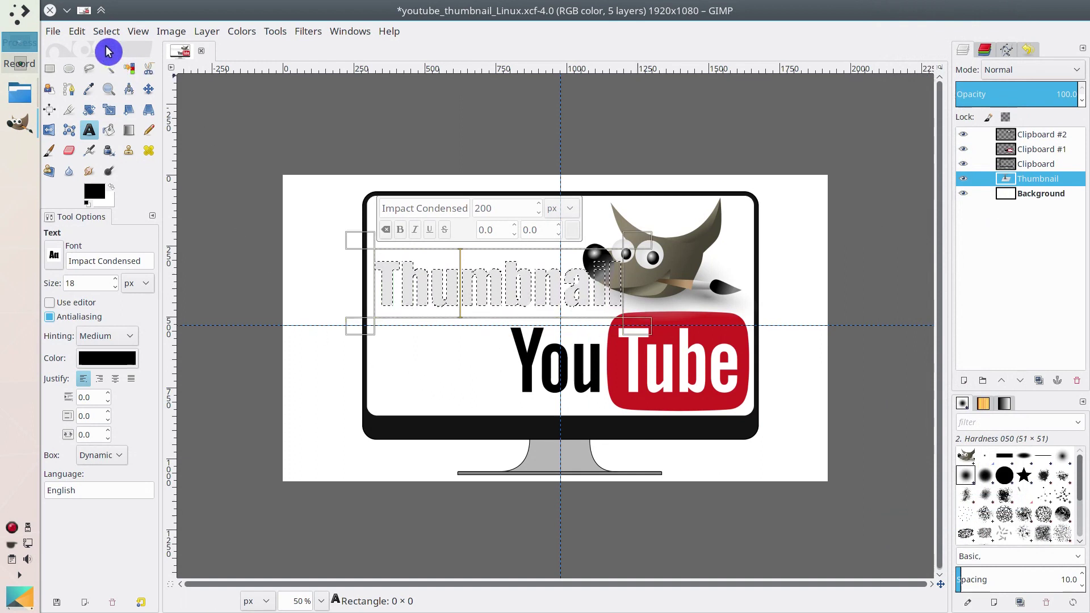
click(94, 198)
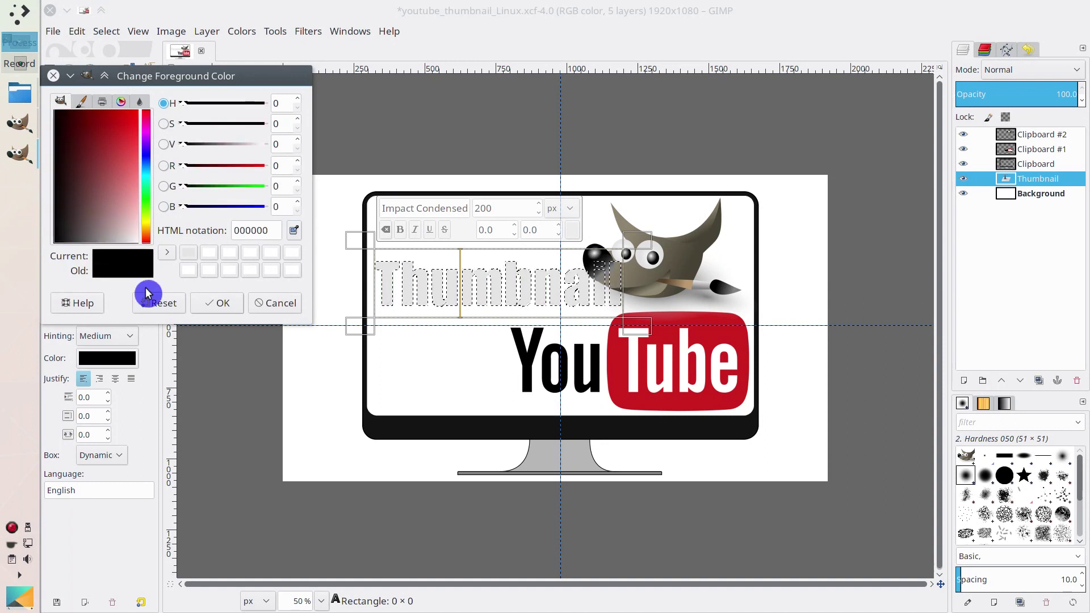
click(217, 302)
Stroke the selection with a 6 px solid black line, then select none
click(77, 32)
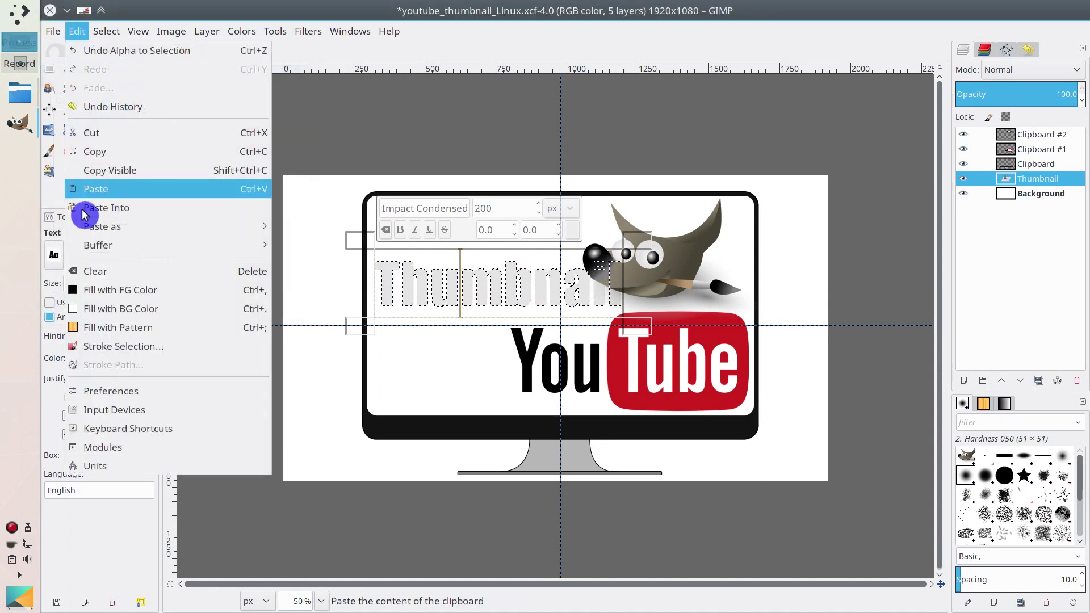
click(116, 348)
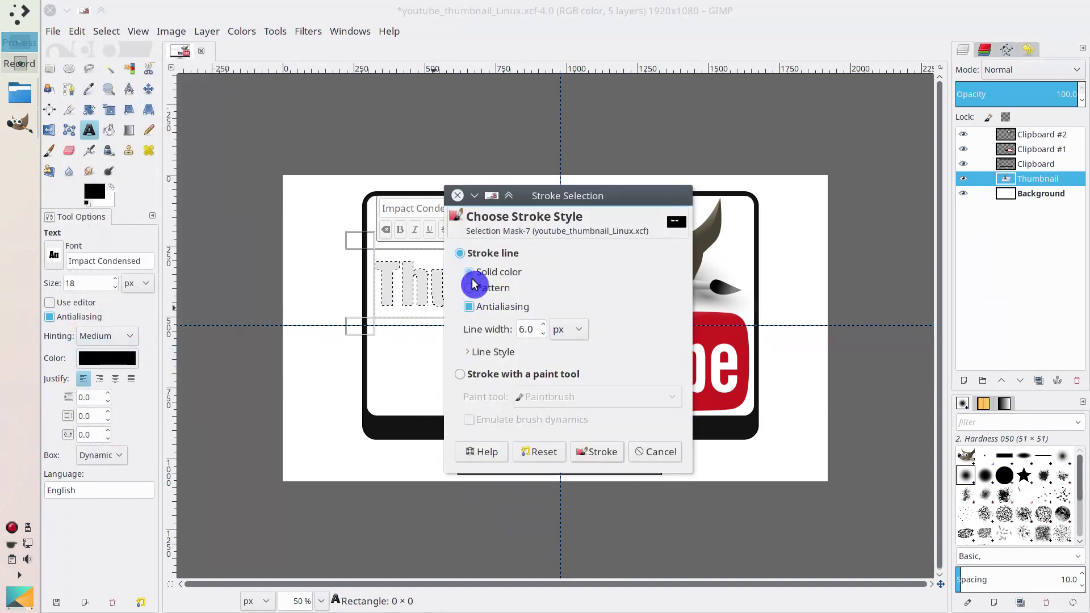
click(603, 452)
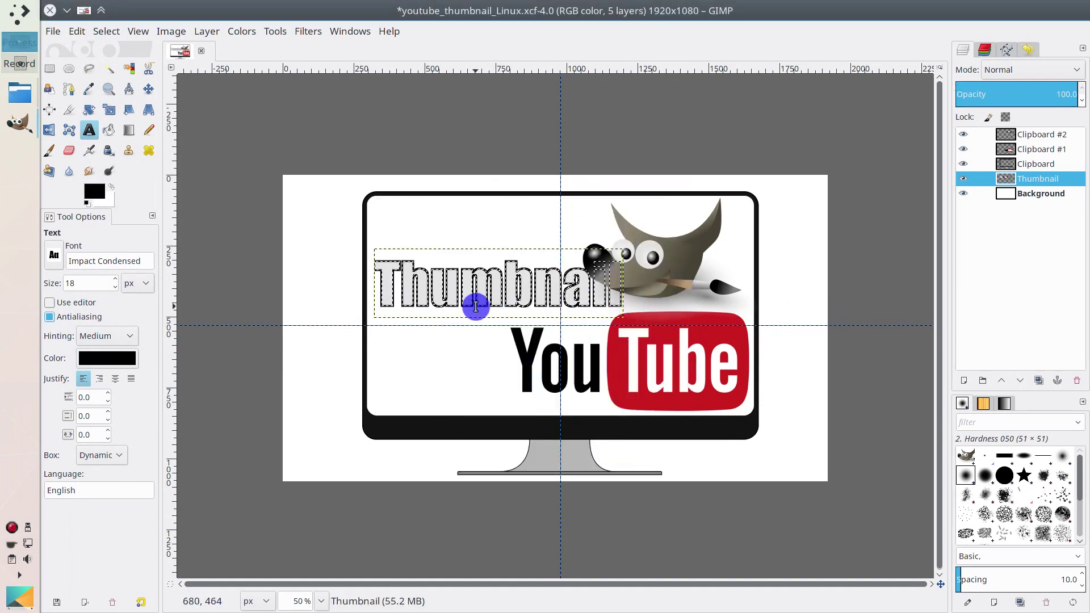
scroll(458, 301, up, 4)
scroll(458, 302, down, 4)
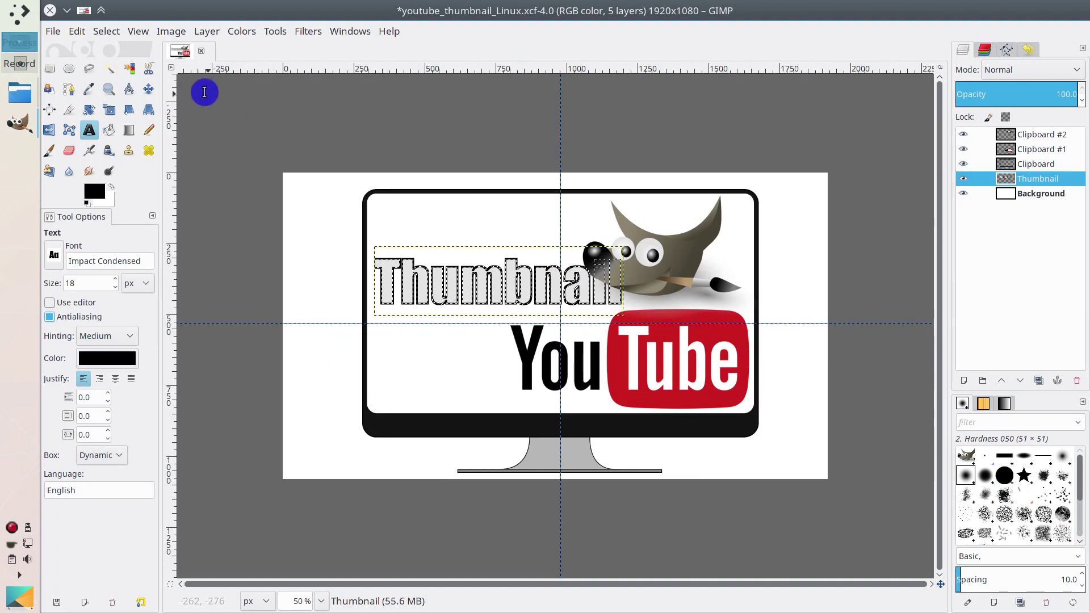
click(108, 32)
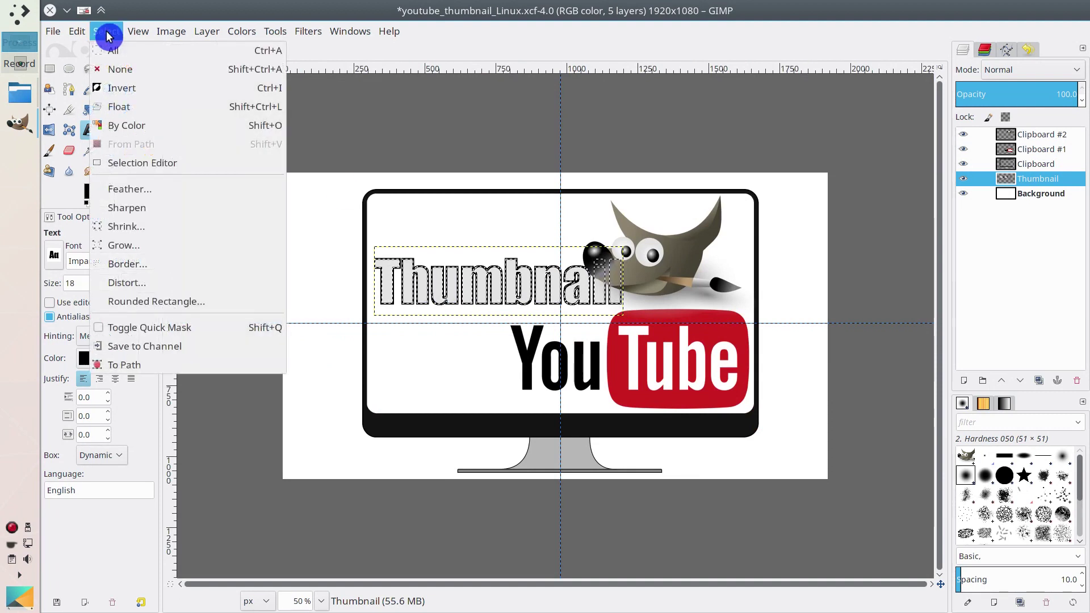
click(133, 74)
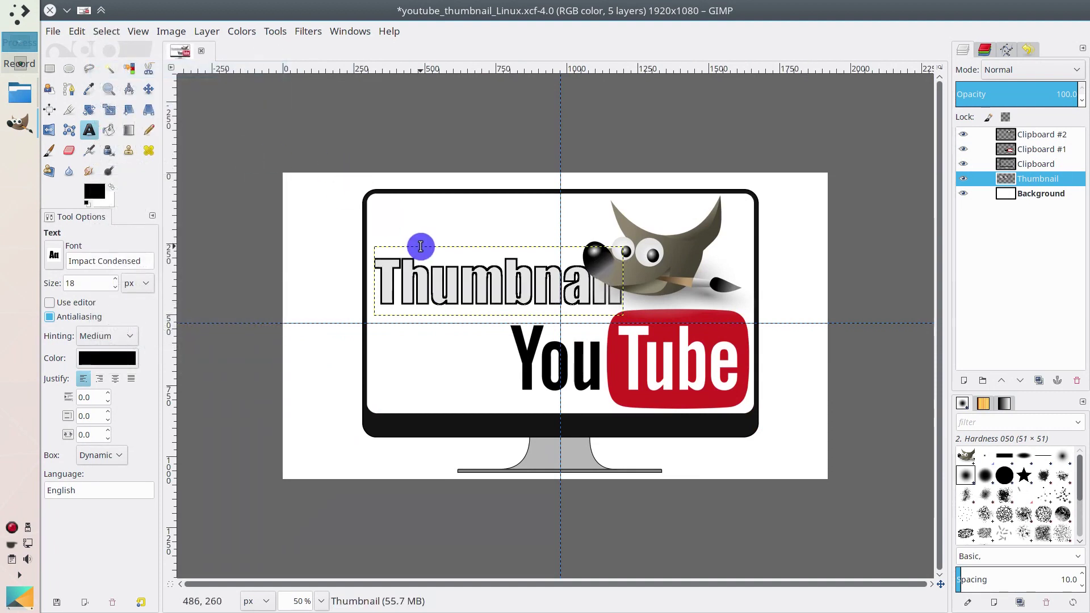
Rotate the Thumbnail text layer by -40 degrees
click(90, 111)
click(479, 281)
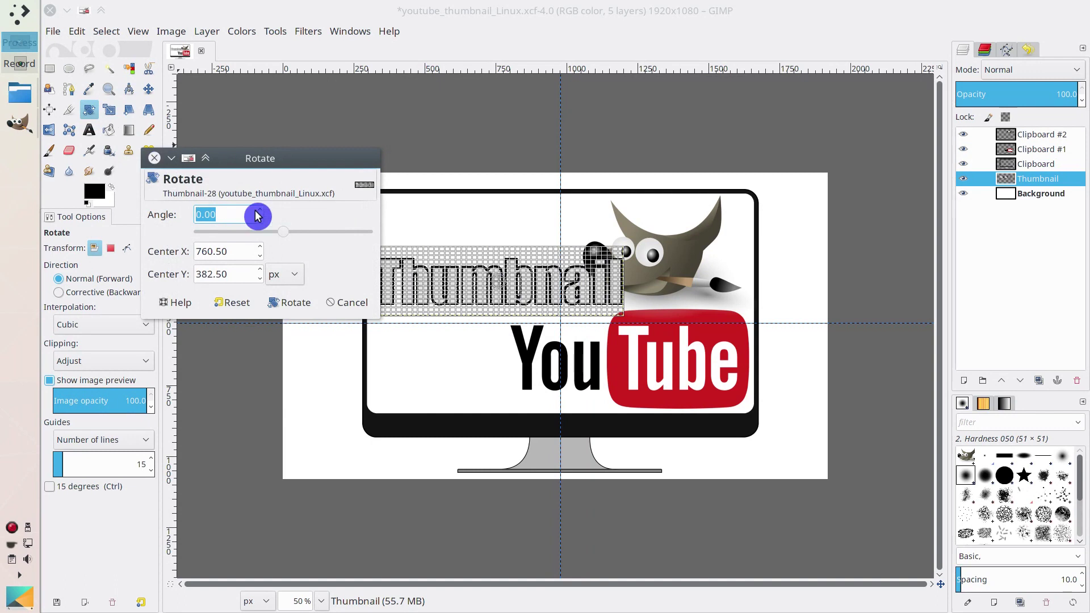
drag(600, 267, 573, 222)
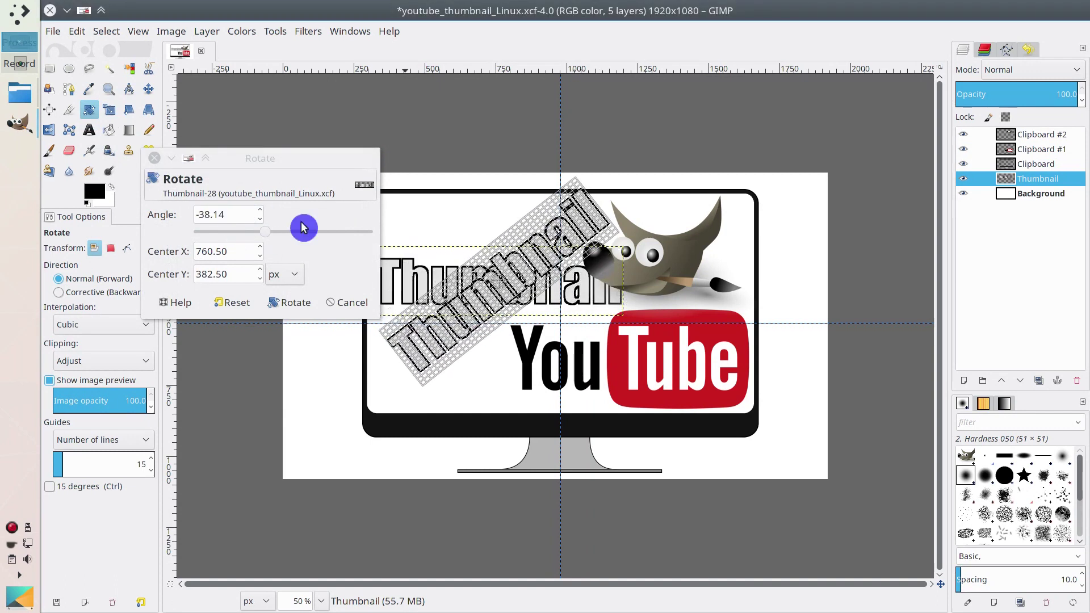
click(225, 217)
key(BackSpace)
key(BackSpace)
key(BackSpace)
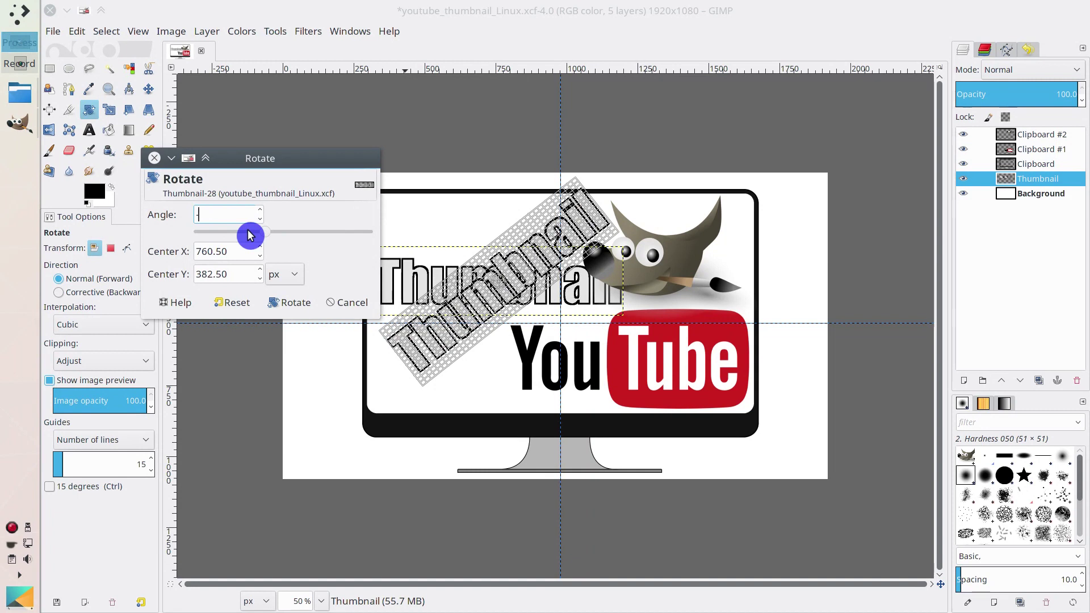
click(301, 307)
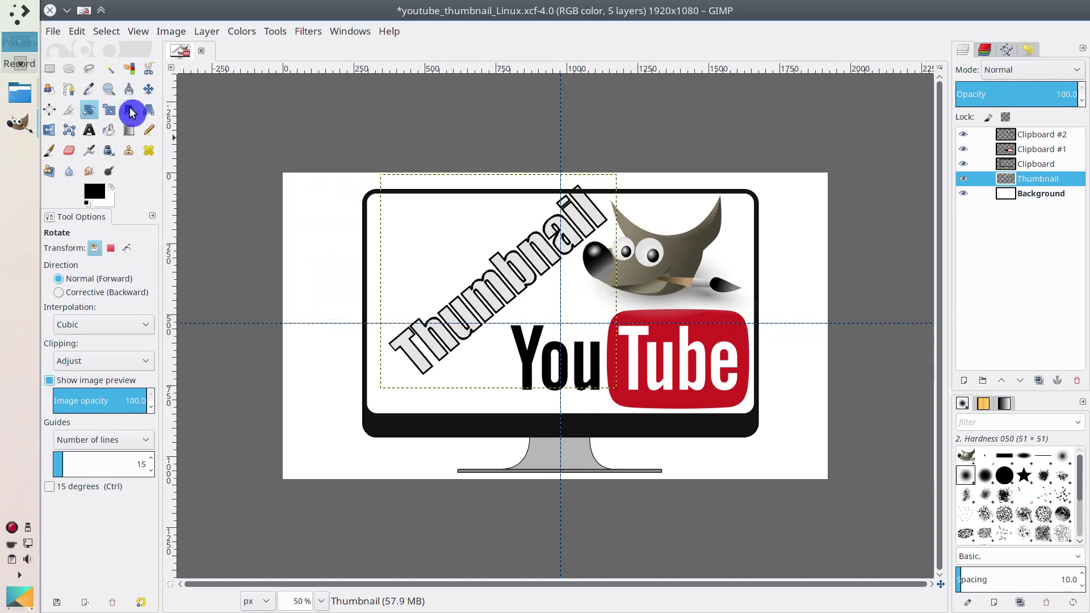
Shift the tilted text left onto the monitor screen and make Background active
click(149, 89)
drag(483, 291, 464, 303)
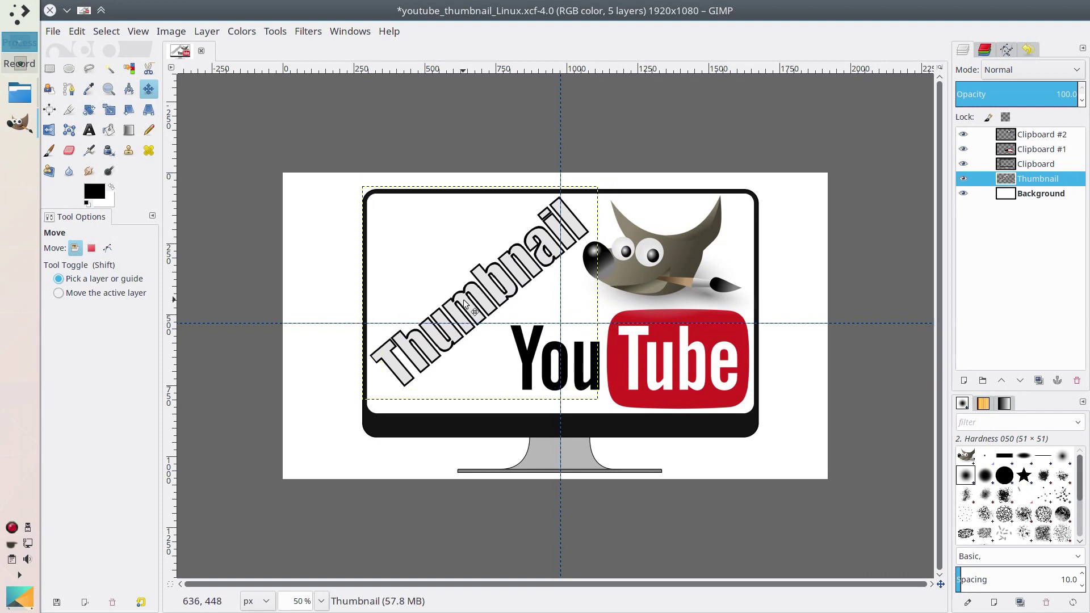
click(1049, 196)
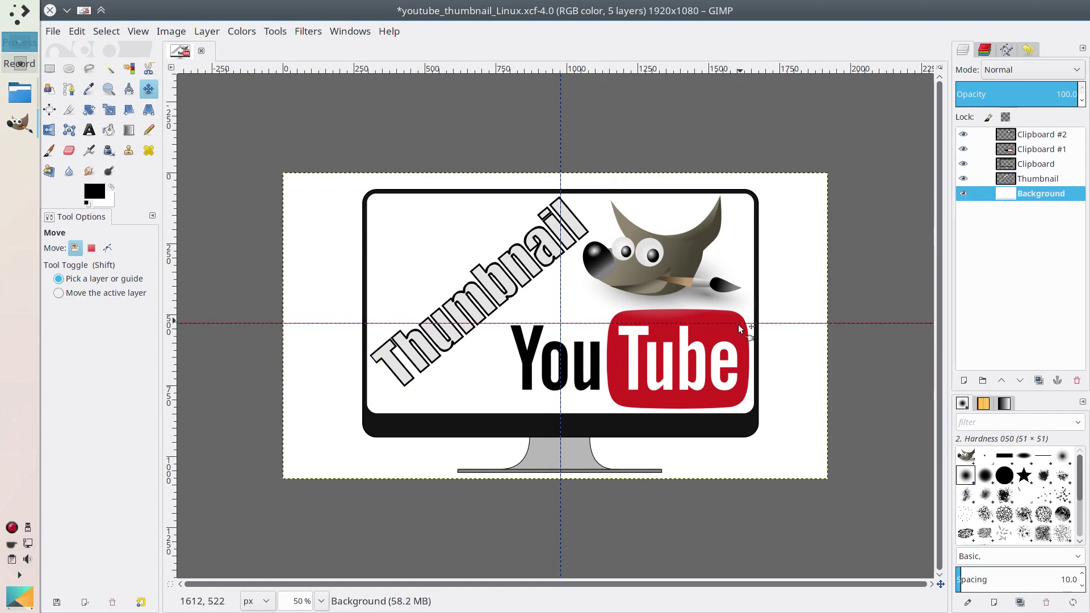
Pick the Scale tool and open the Background's scale settings, then cancel without changes
scroll(739, 332, down, 3)
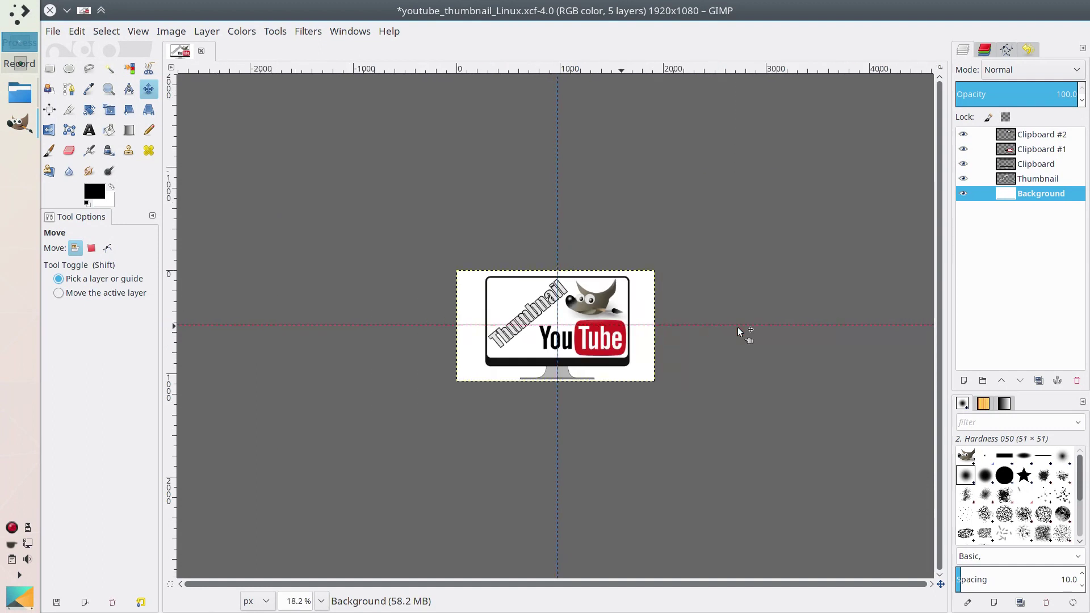
scroll(738, 327, up, 2)
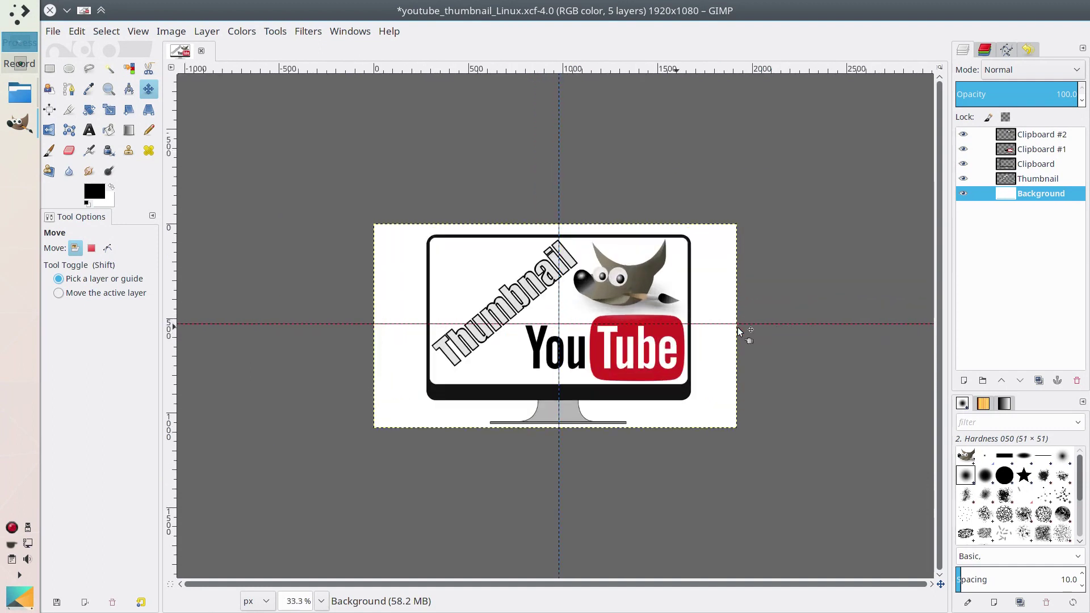
click(111, 114)
click(646, 334)
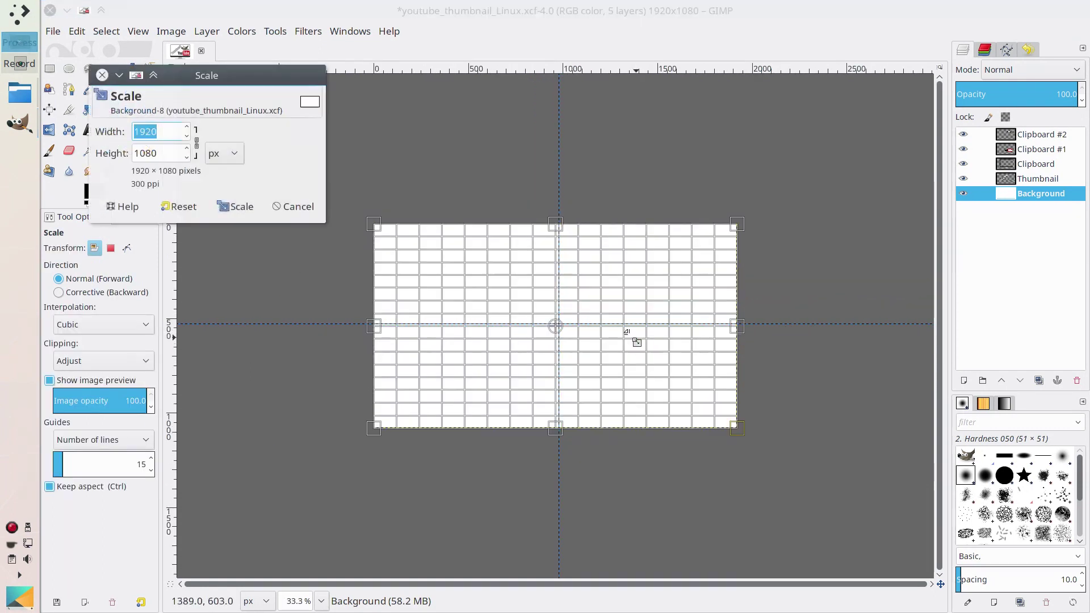
key(Escape)
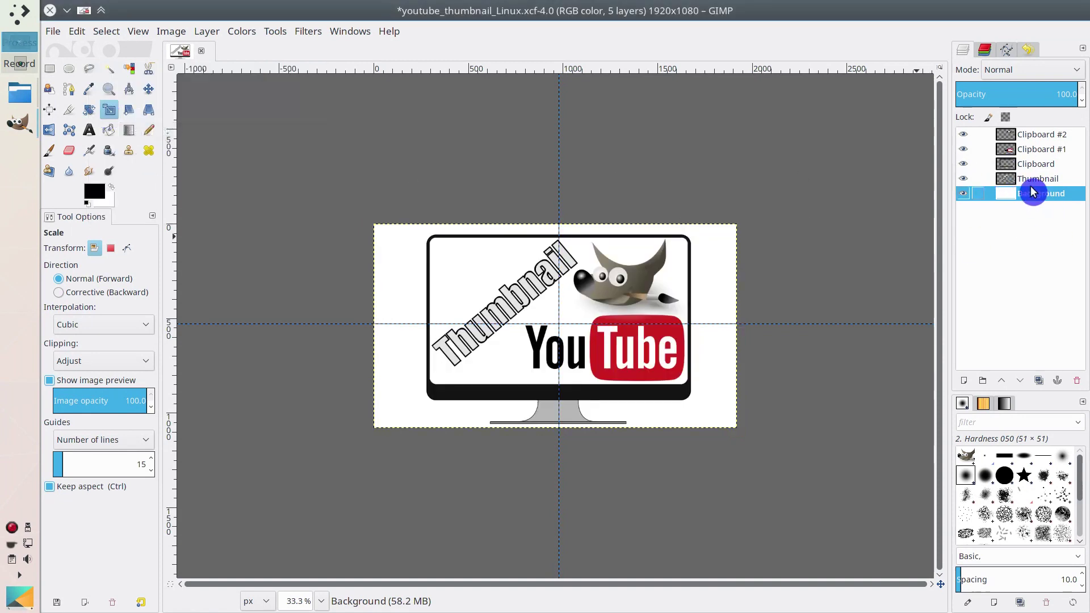
Rename the three Clipboard layers to Youtube, GIMP and frame
click(1052, 155)
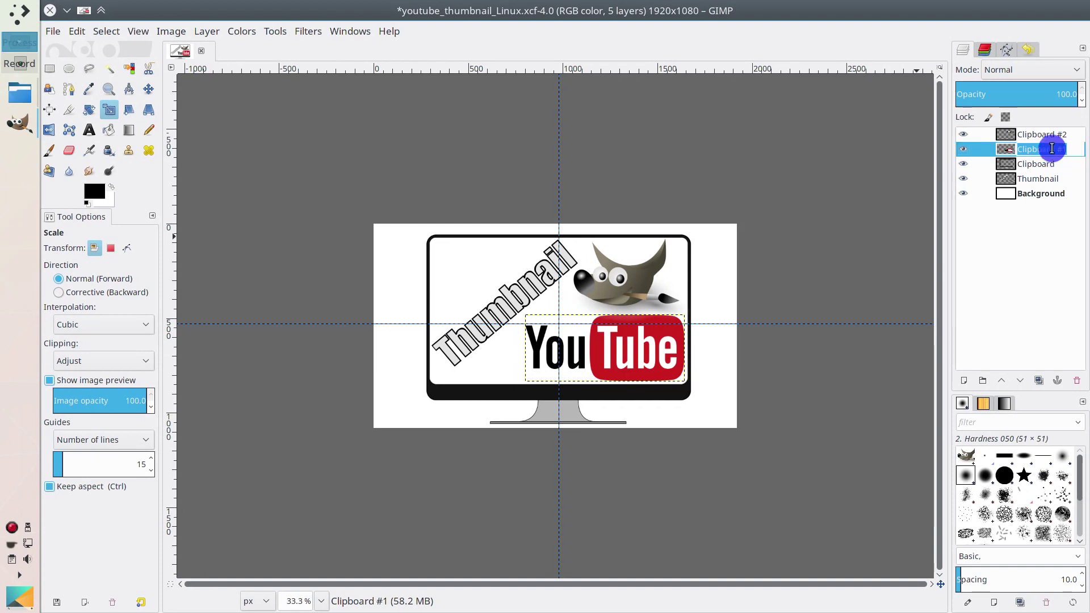
text(Youtub)
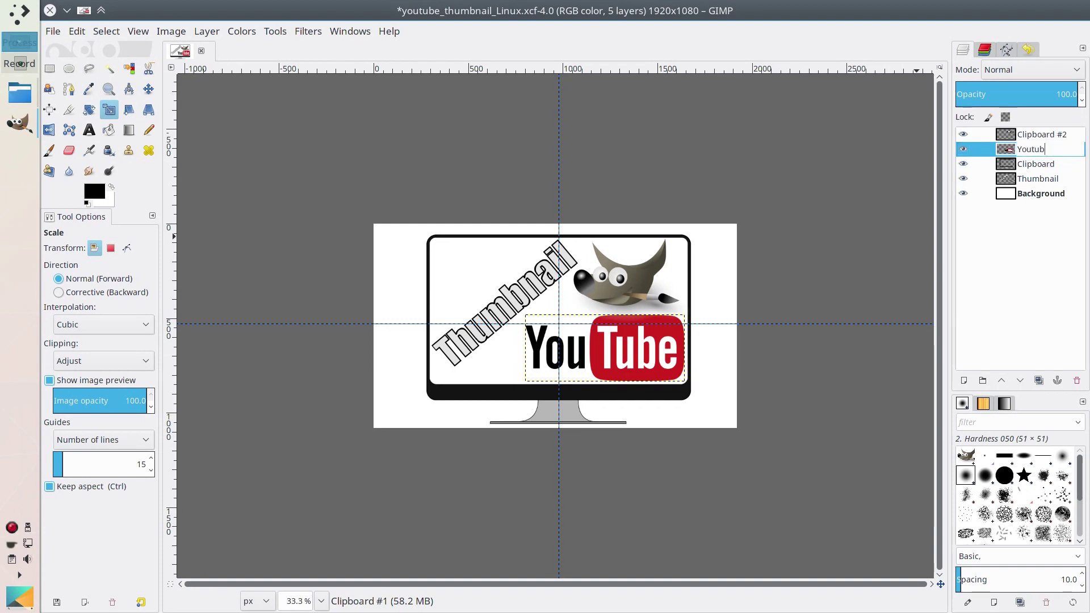
text(e)
key(Return)
double_click(1034, 136)
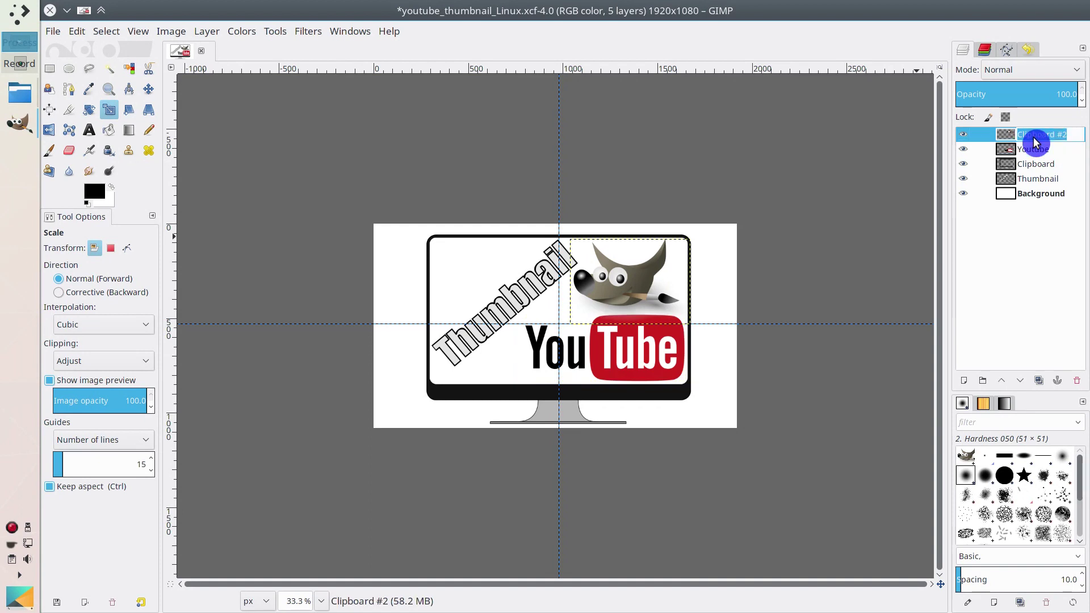
text(GIMP)
key(Return)
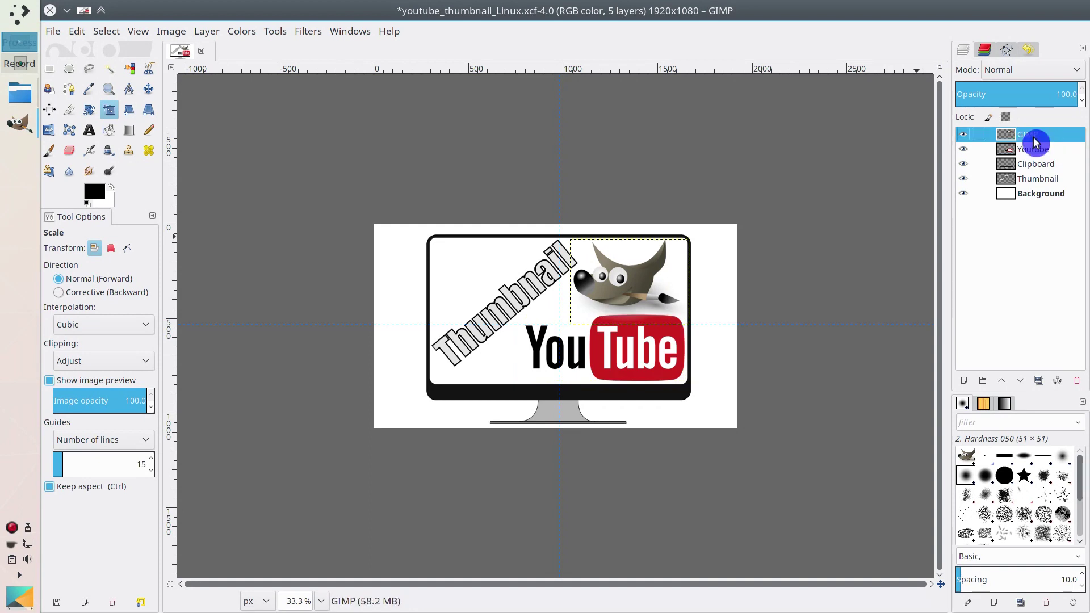
double_click(1038, 163)
text(frame)
key(Return)
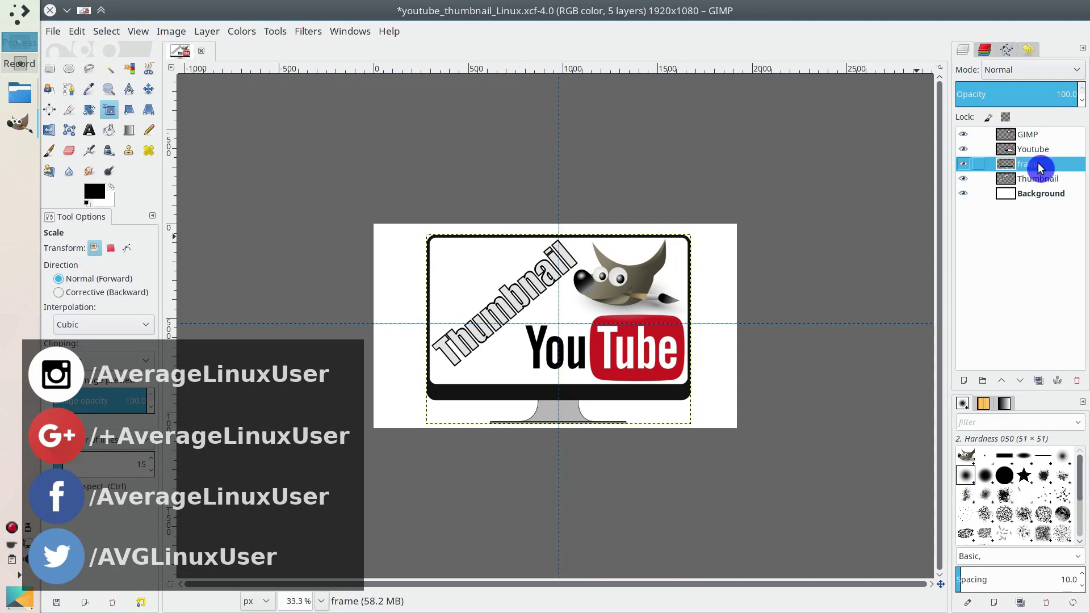
Drag the frame layer to the top of the stack, then select Thumbnail and Background
drag(1039, 167, 1054, 137)
click(1046, 179)
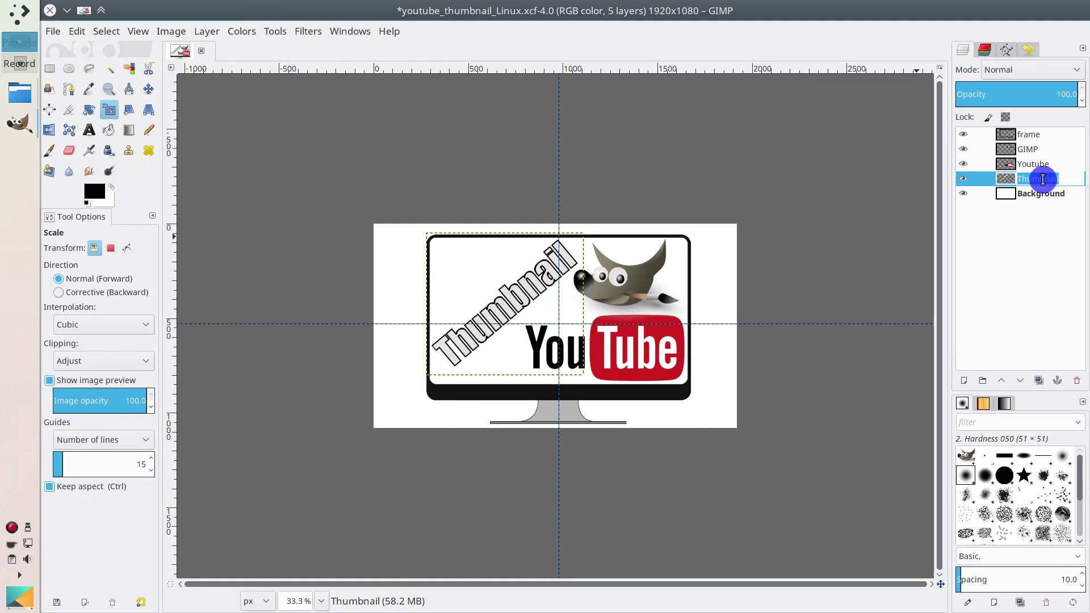
click(1046, 199)
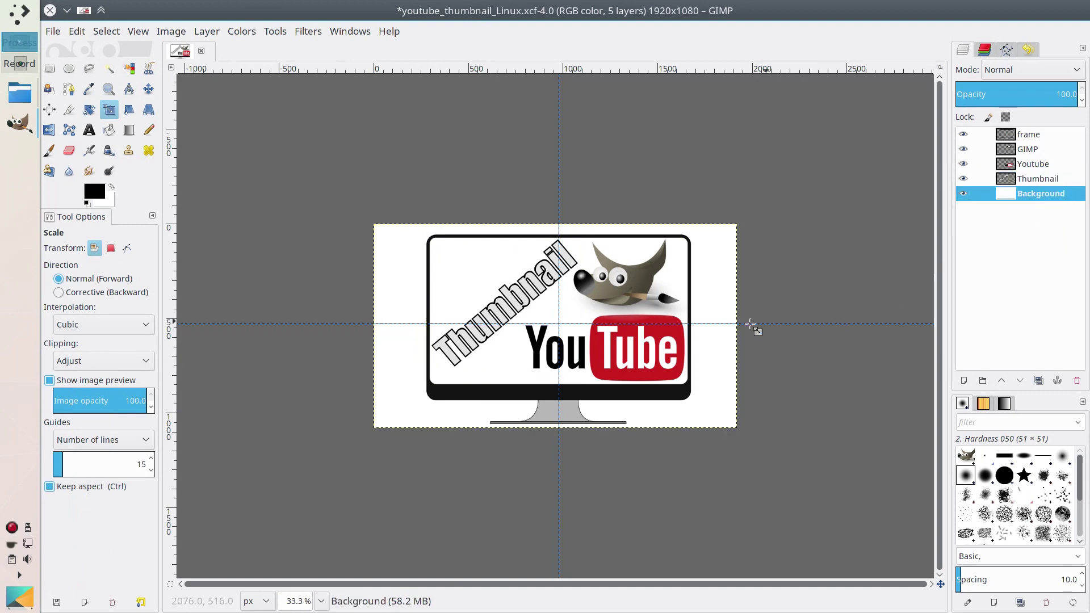
Scale the Youtube logo layer down to 788×331 pixels and reselect the Background layer
click(111, 115)
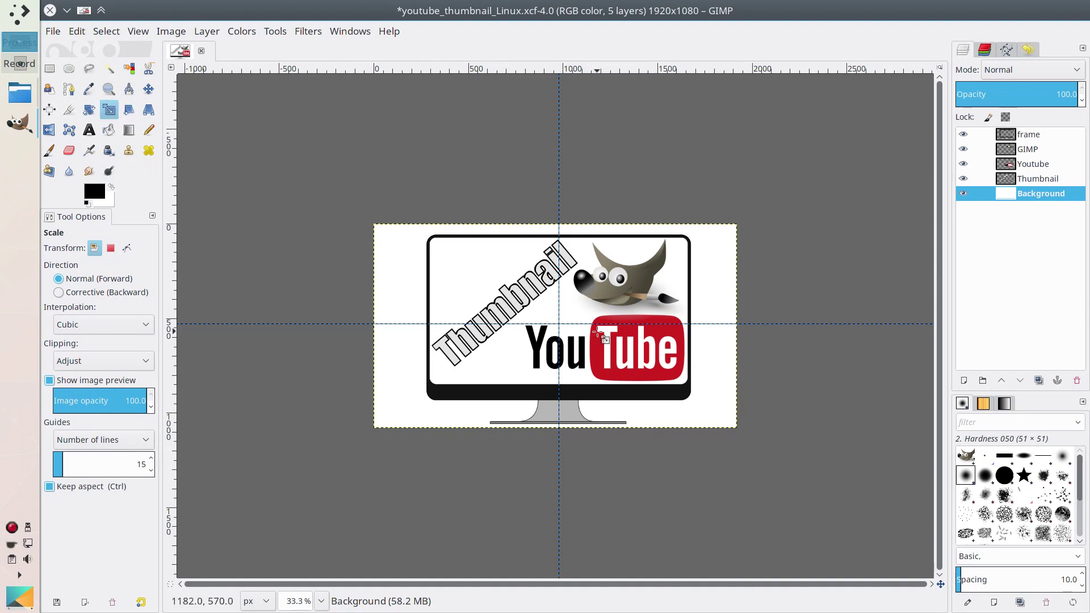
click(1051, 171)
click(621, 362)
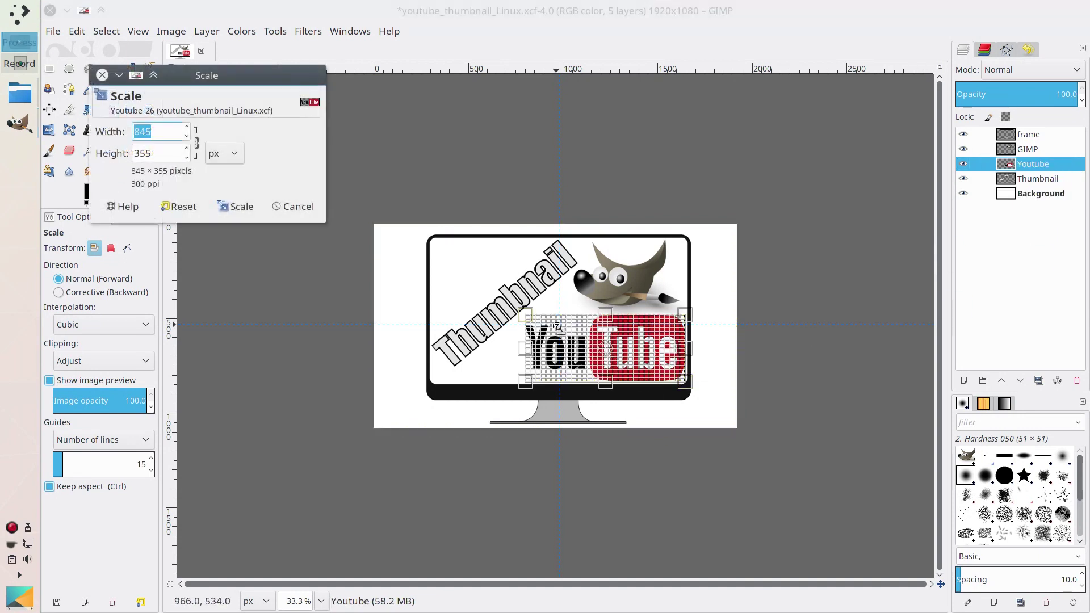
click(235, 206)
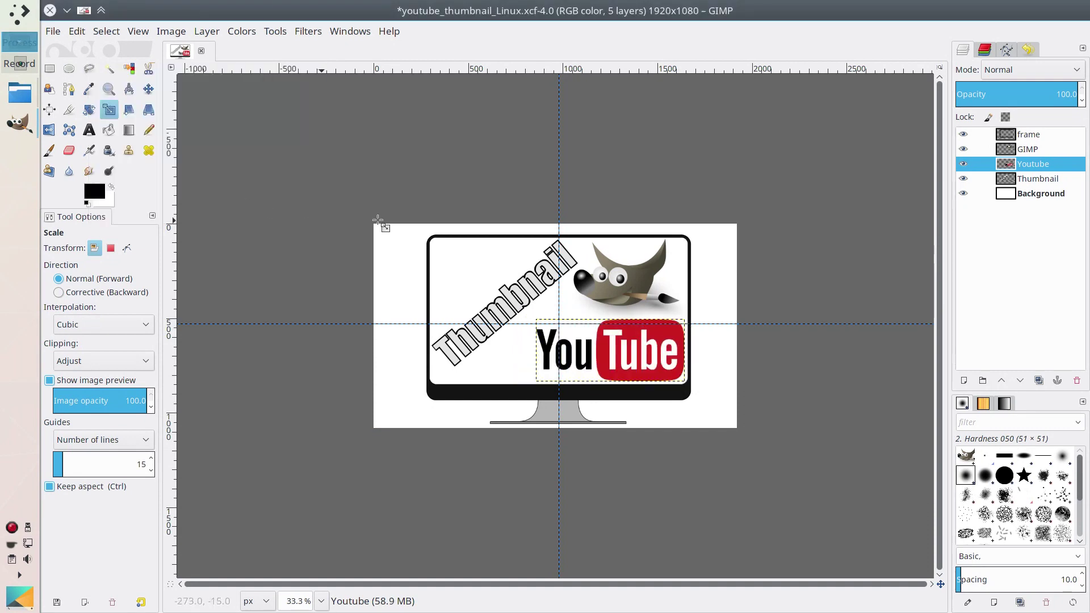
click(1037, 197)
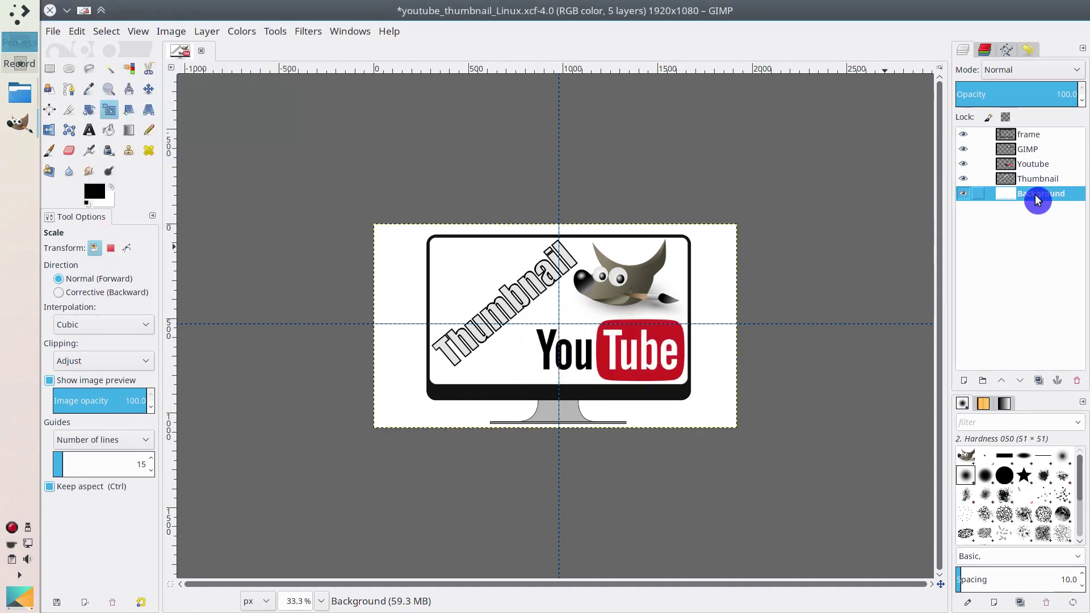
click(49, 69)
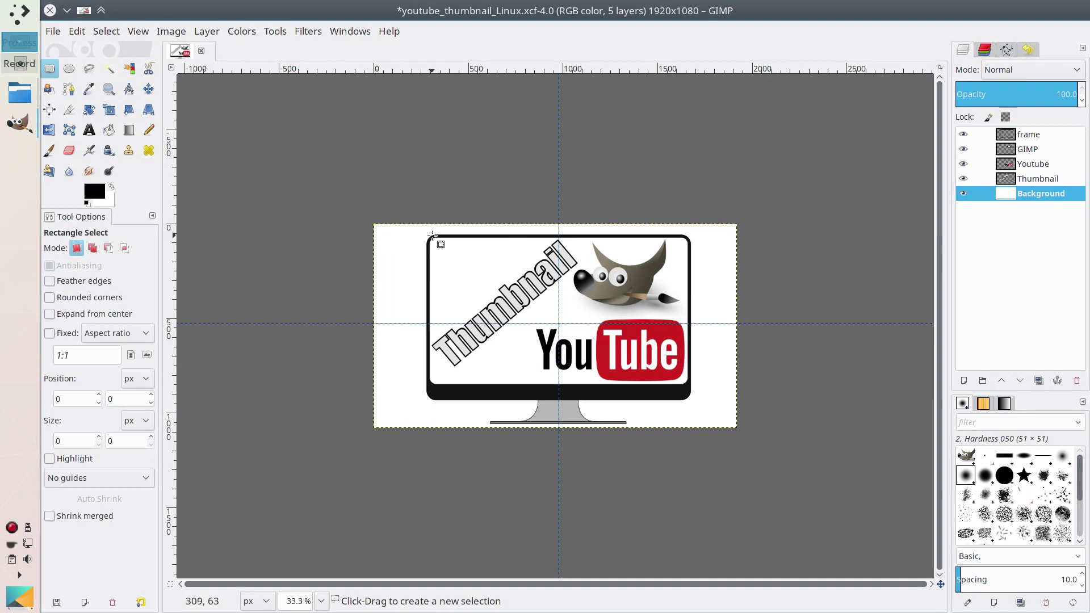
scroll(433, 235, up, 2)
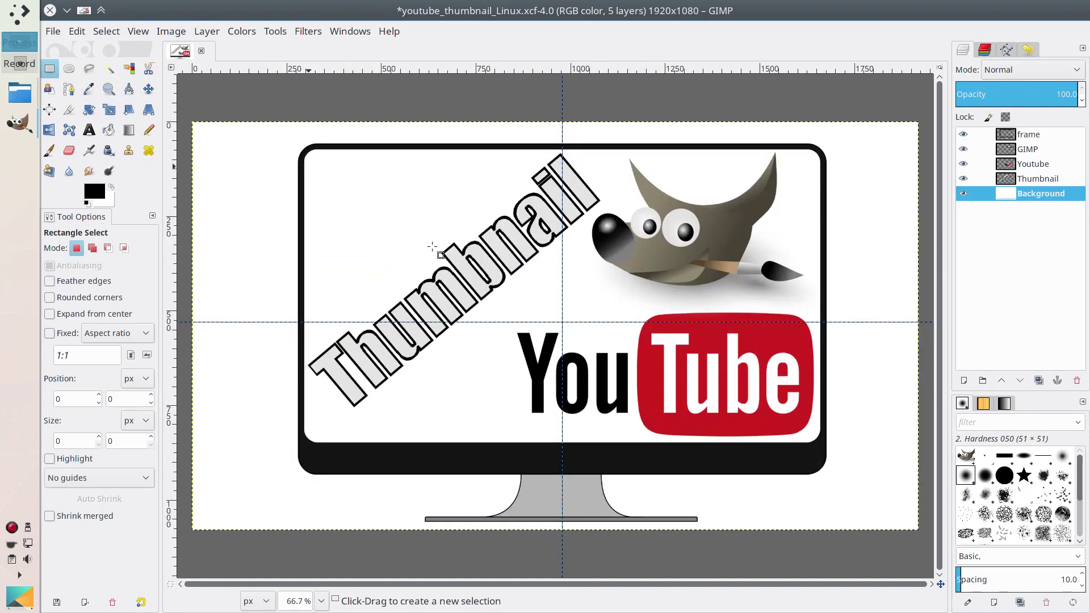
Duplicate the frame layer, hide the frame copy, and reselect the original frame
click(109, 132)
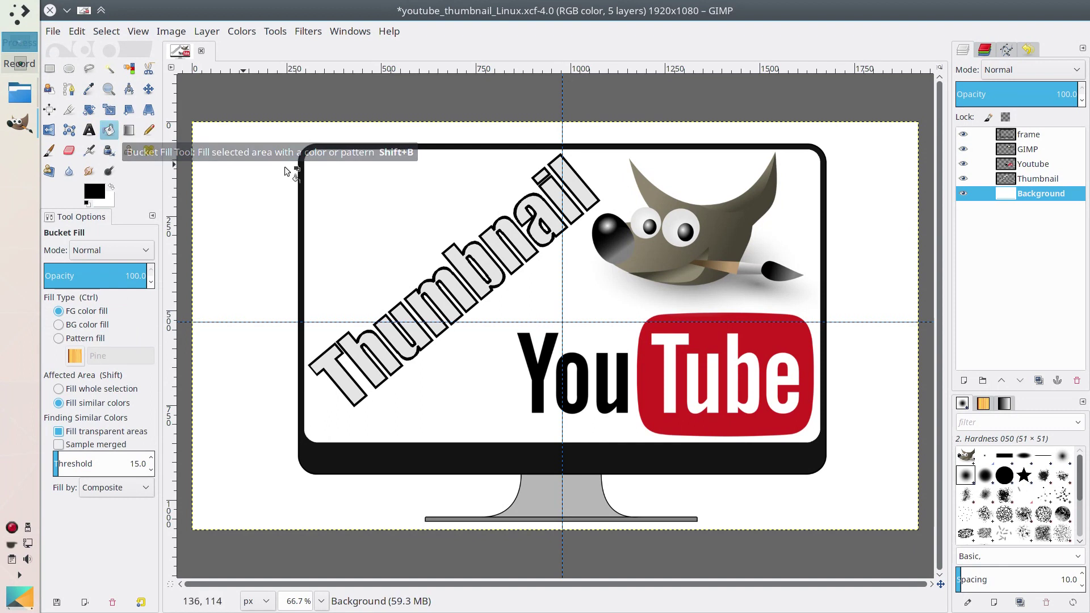
click(1043, 140)
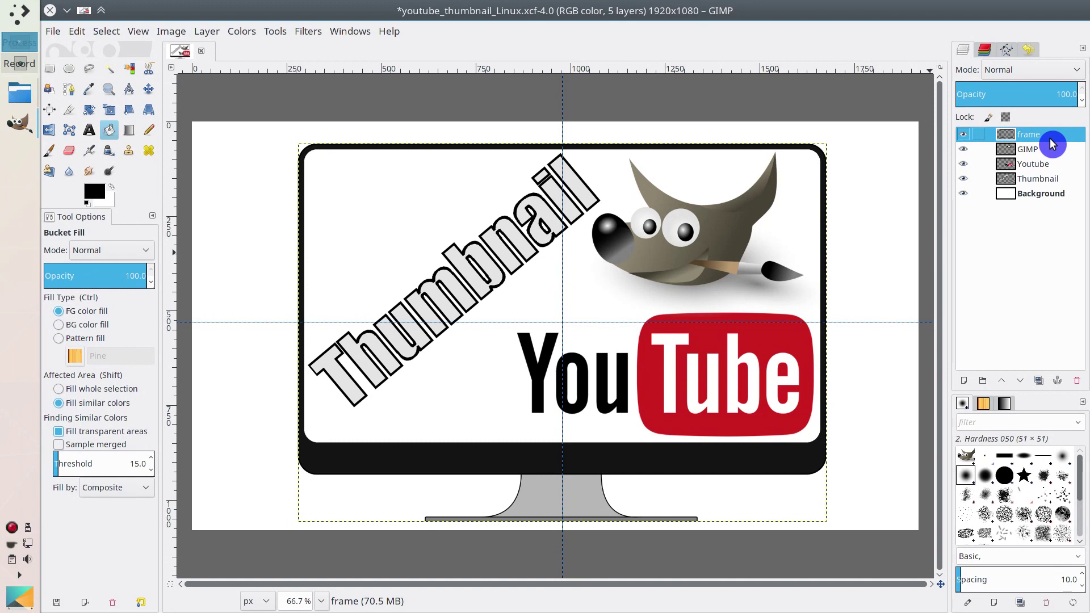
click(1039, 382)
click(968, 135)
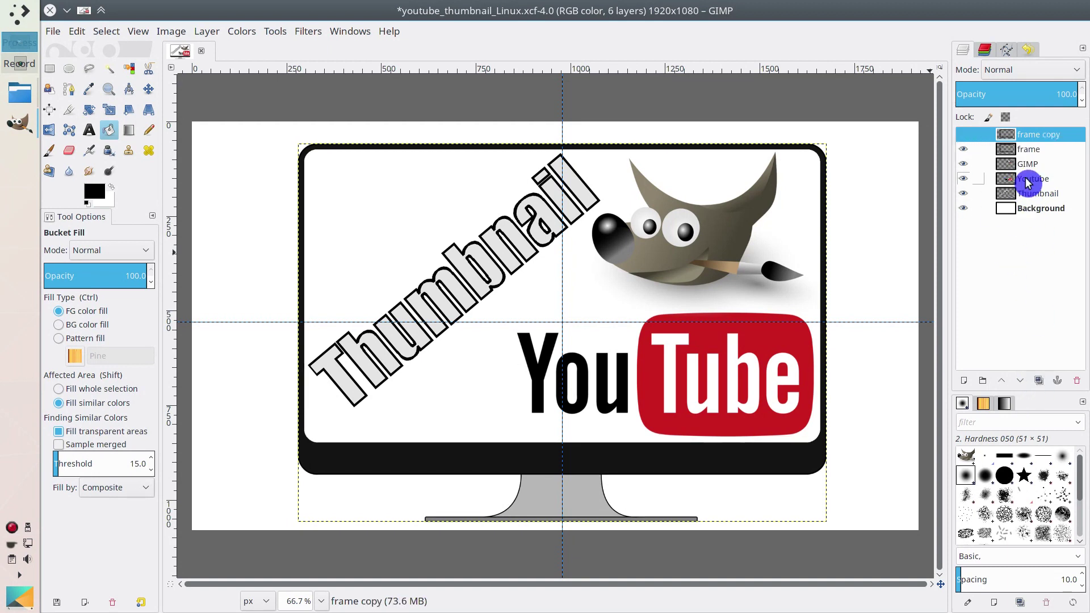
click(1035, 150)
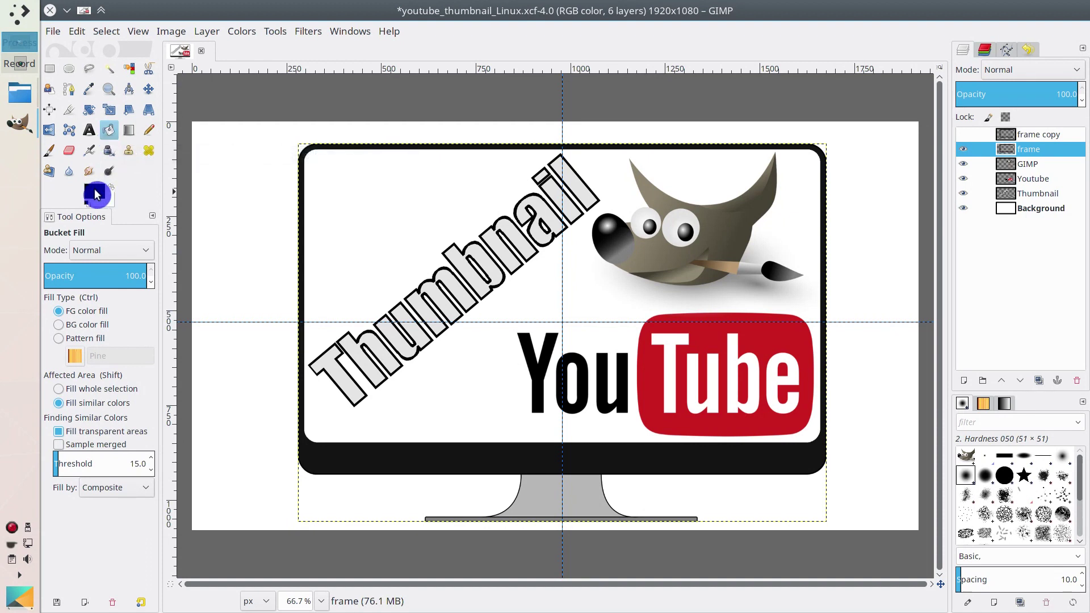
click(94, 194)
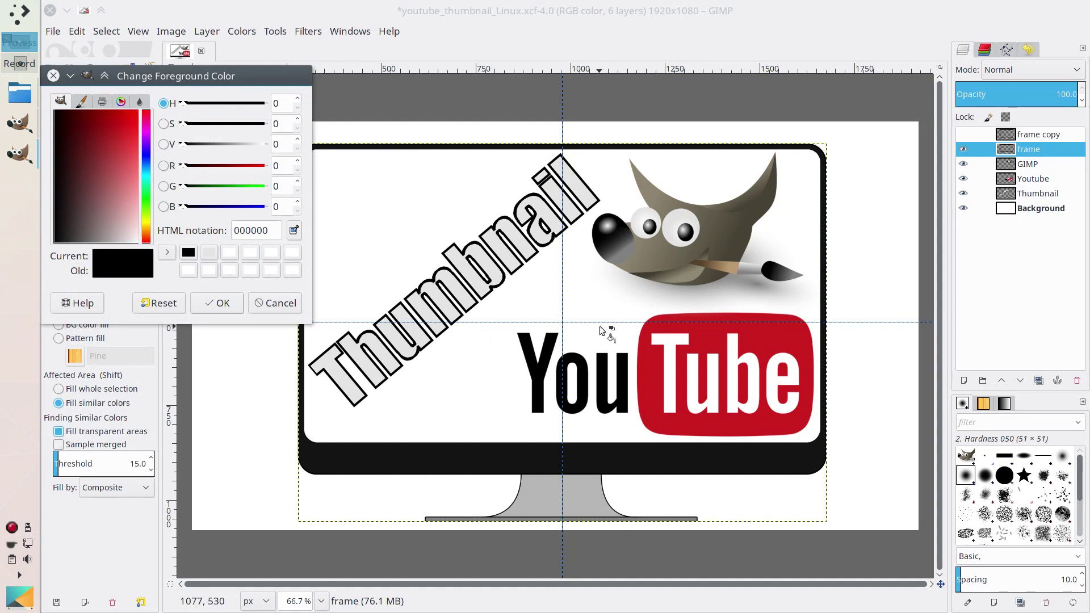
Bucket-fill the monitor screen with a sampled tan and move frame just above Background
click(294, 231)
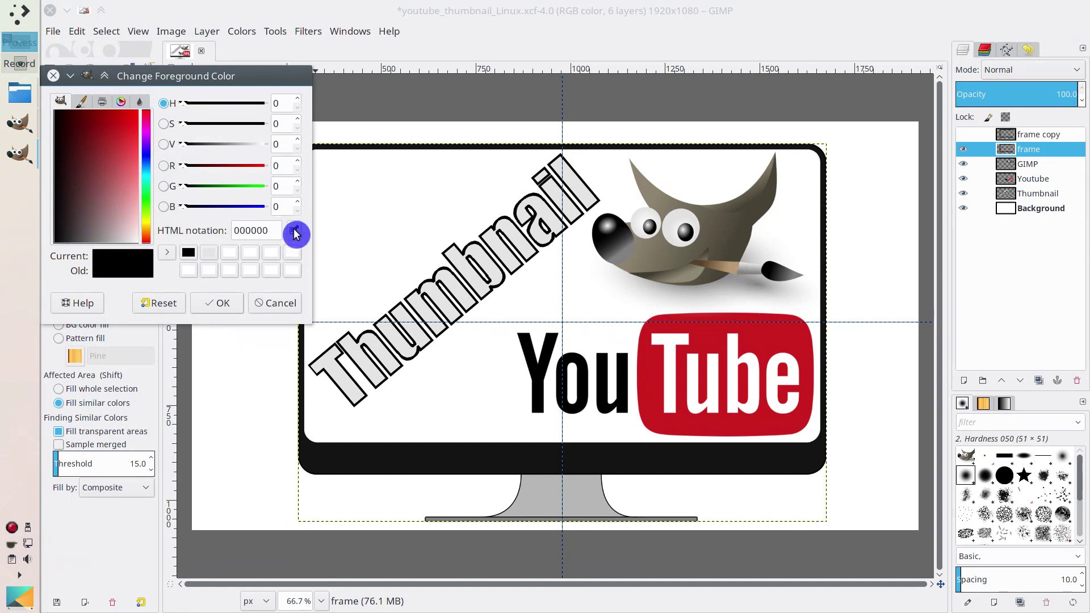
click(737, 262)
click(199, 299)
click(379, 229)
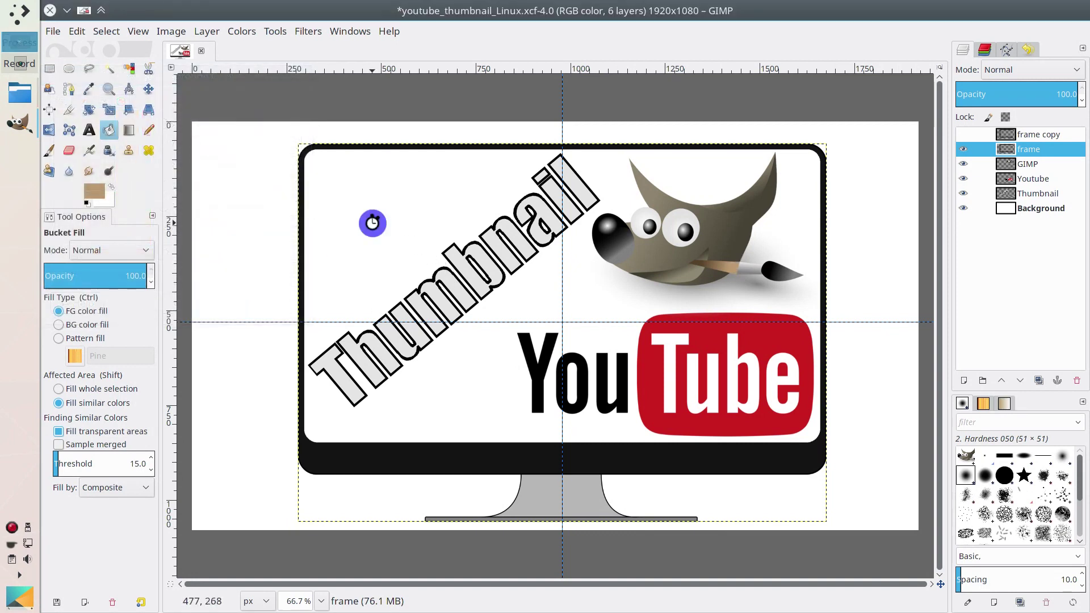
click(1046, 162)
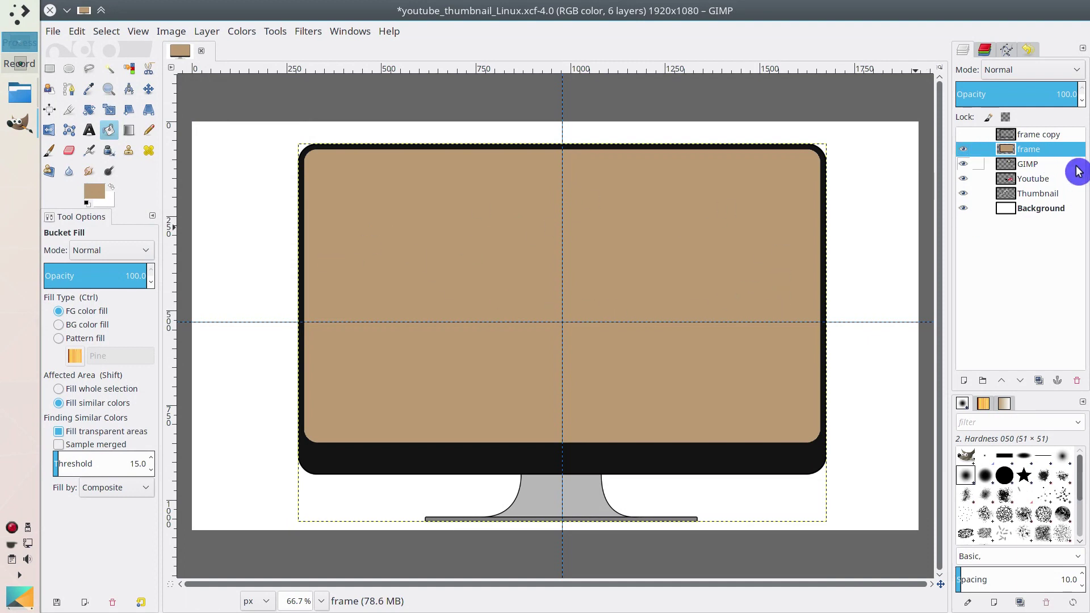
click(1051, 152)
drag(1053, 152, 1058, 200)
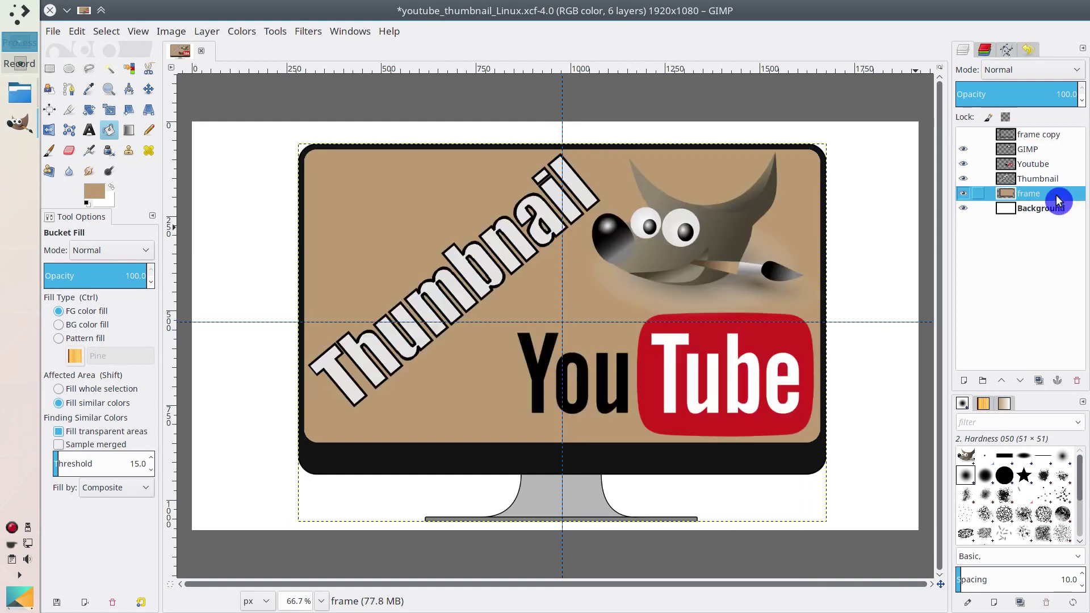
Shift the fill colour's hue to olive green (b6ba71) and refill the monitor screen
click(96, 197)
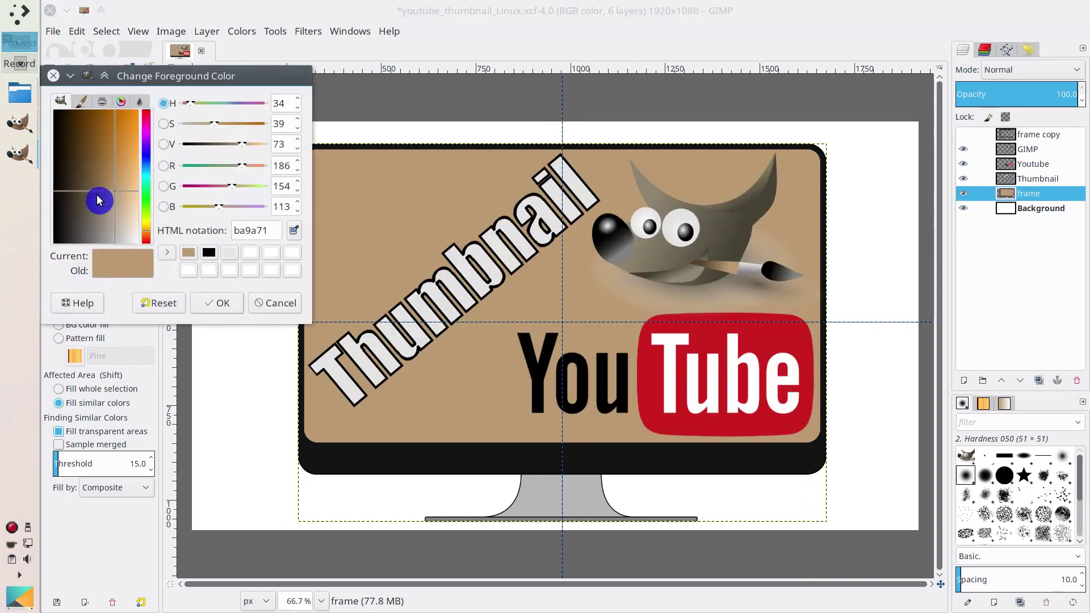
drag(146, 222, 147, 225)
click(213, 303)
click(381, 226)
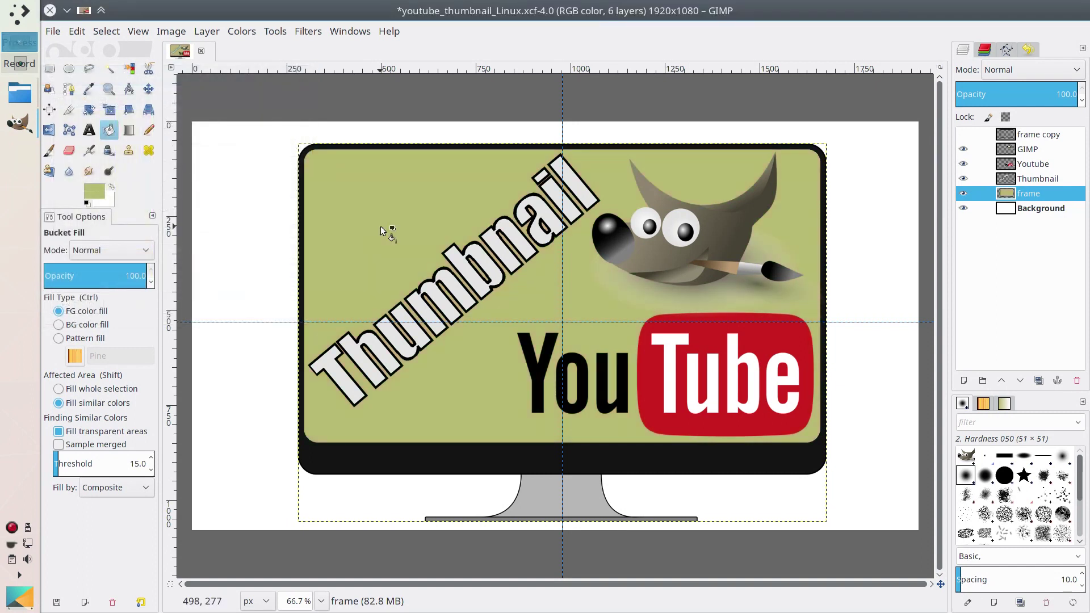
scroll(380, 226, down, 3)
scroll(381, 226, up, 1)
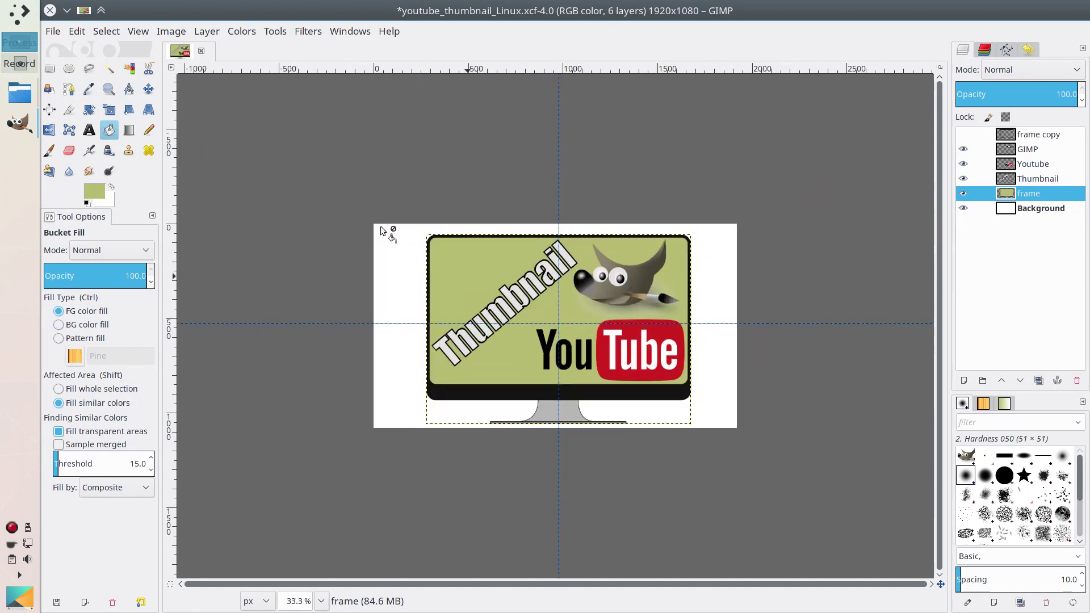
Fill the monitor screen with bright yellow, then undo it
click(94, 192)
click(134, 151)
click(215, 302)
scroll(476, 277, up, 1)
click(475, 277)
key(minus)
key(ctrl+z)
Refill with an adjusted yellow, undo back to olive green, and select the Background layer
click(94, 192)
click(217, 305)
click(479, 261)
key(ctrl+z)
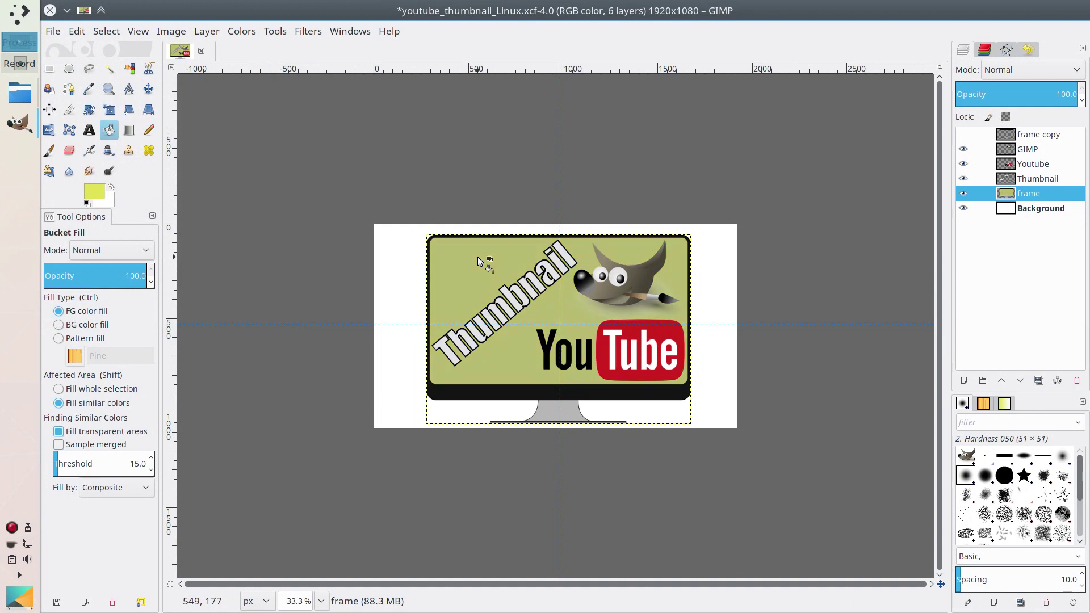
click(1041, 213)
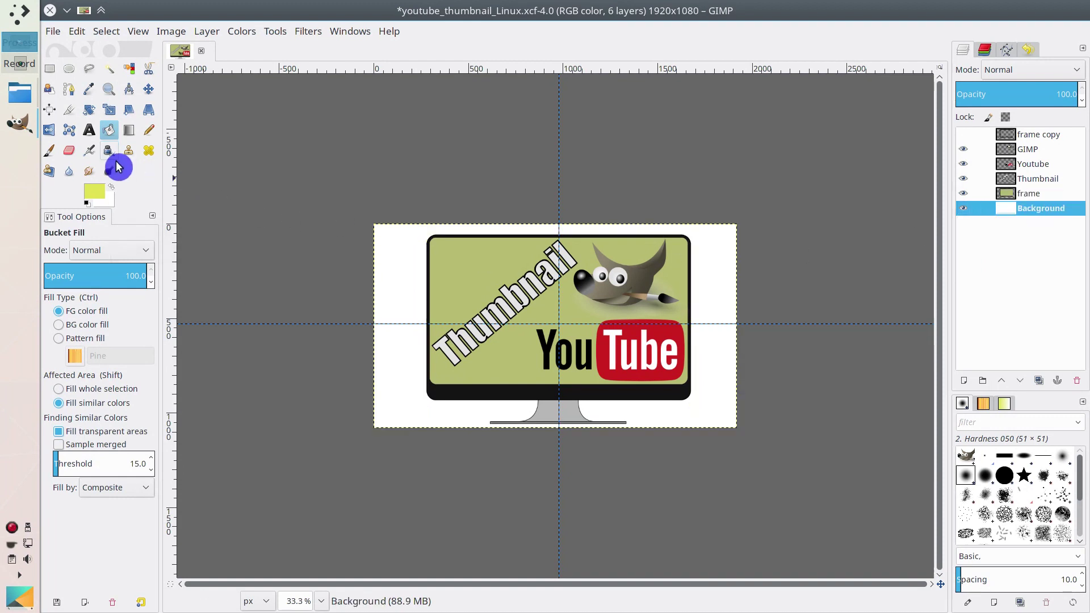
click(129, 132)
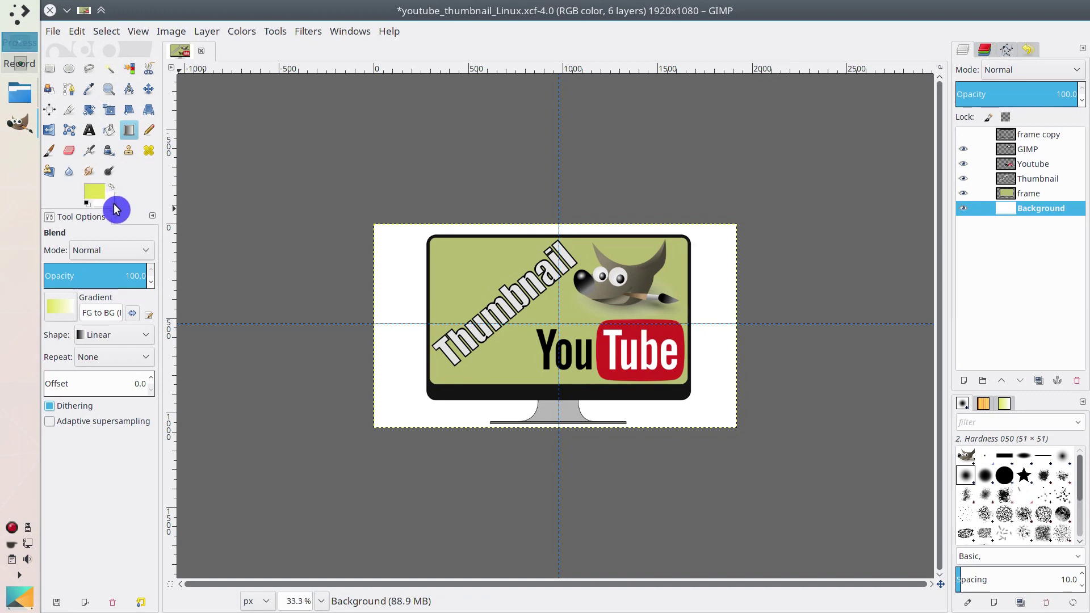
Set the foreground to red sampled from the Tube box and the background to black
click(99, 199)
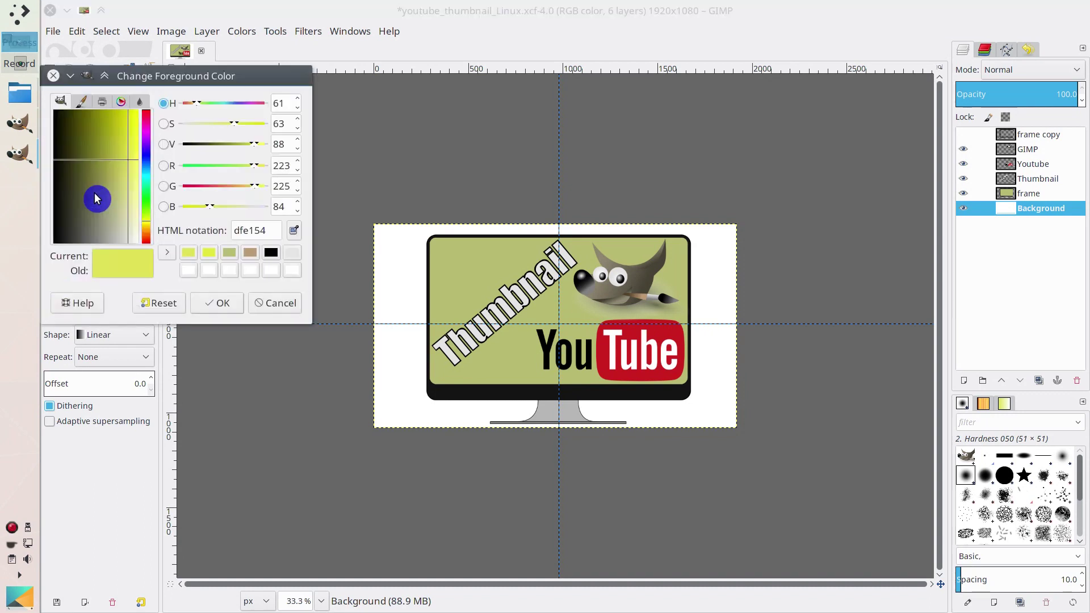
click(638, 369)
click(221, 304)
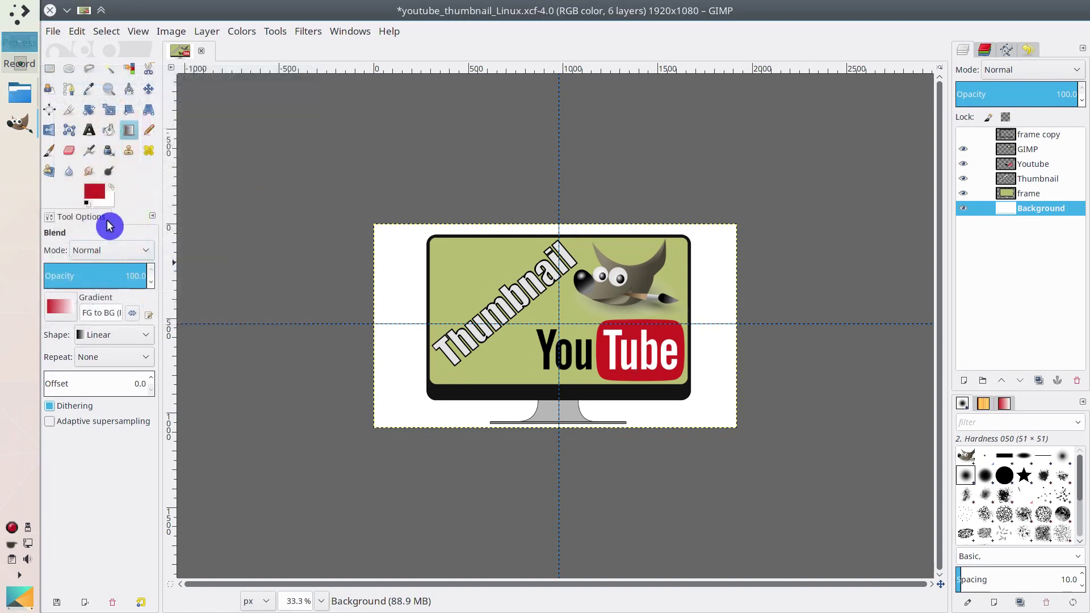
click(112, 207)
click(294, 230)
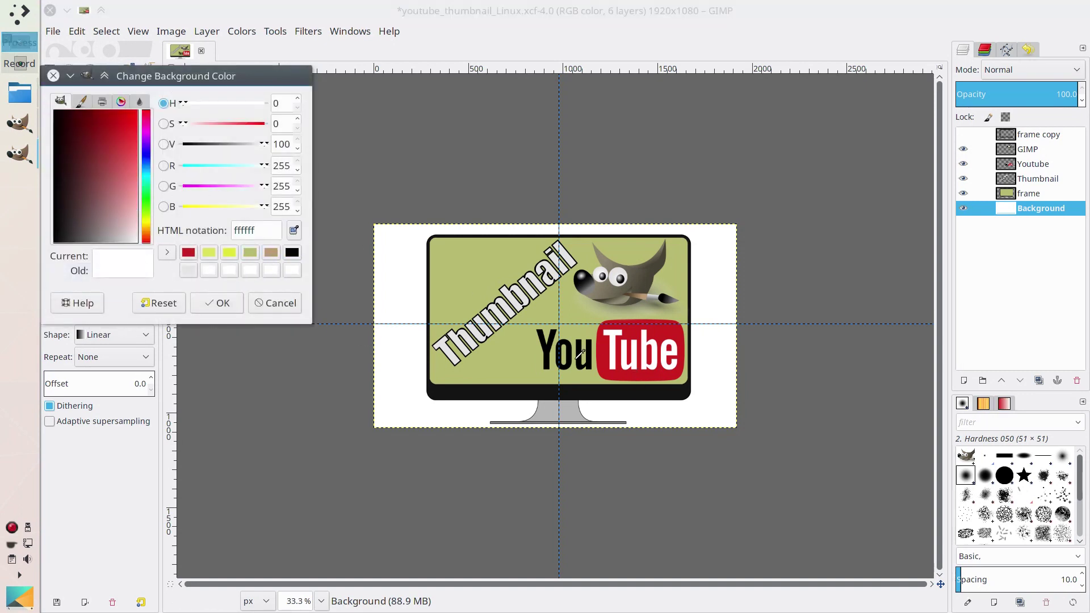
click(594, 347)
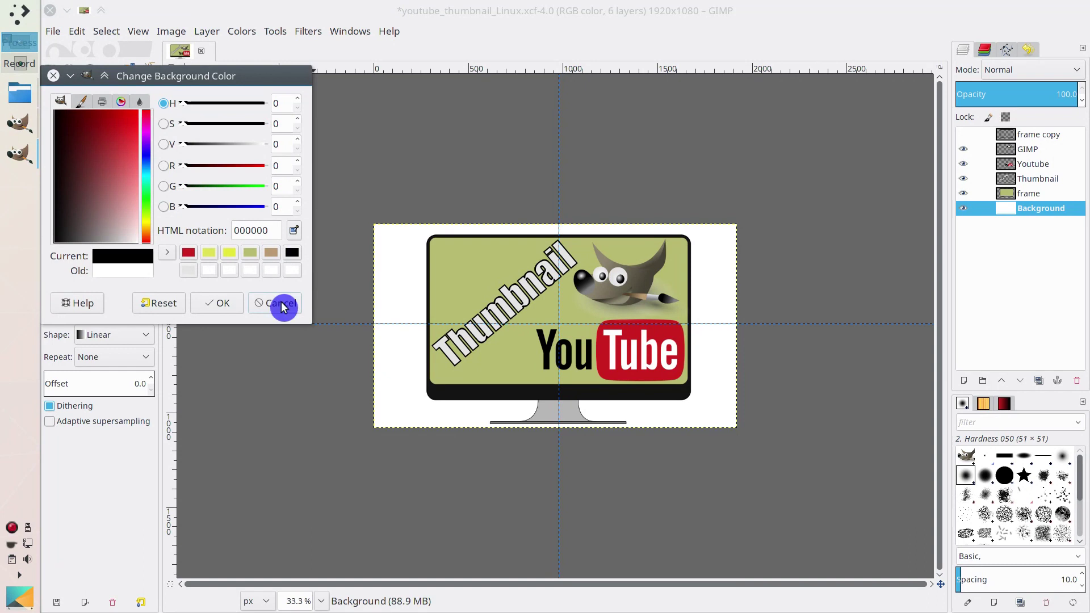
click(233, 304)
Drag a diagonal red-to-black gradient across the Background layer, redrawing it several times
drag(374, 425, 736, 224)
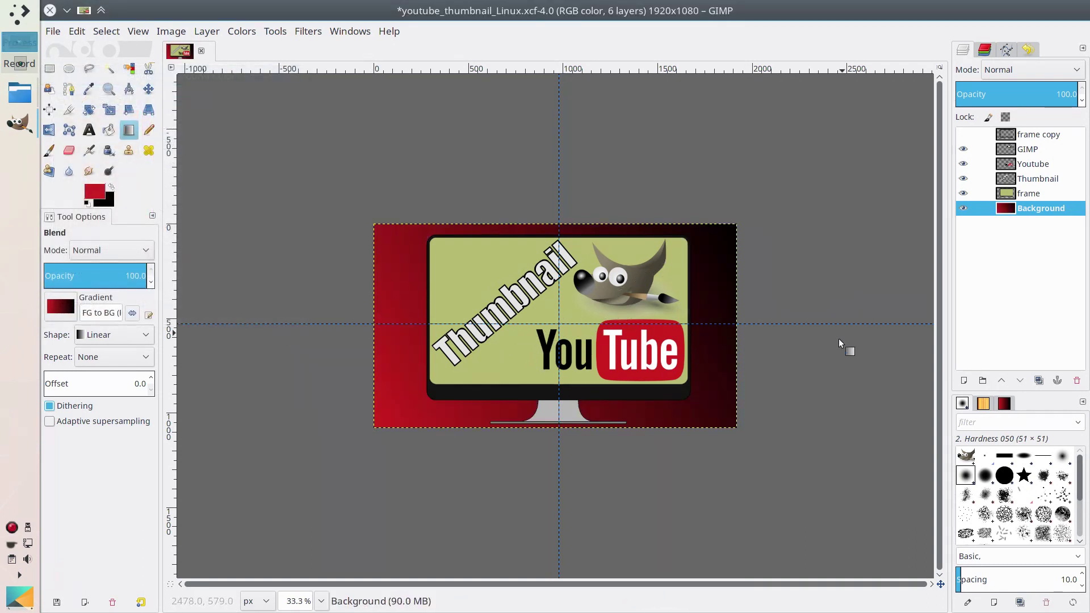
mouse_move(734, 424)
mouse_down()
mouse_move(373, 284)
mouse_move(371, 237)
mouse_move(376, 230)
mouse_move(731, 418)
mouse_up()
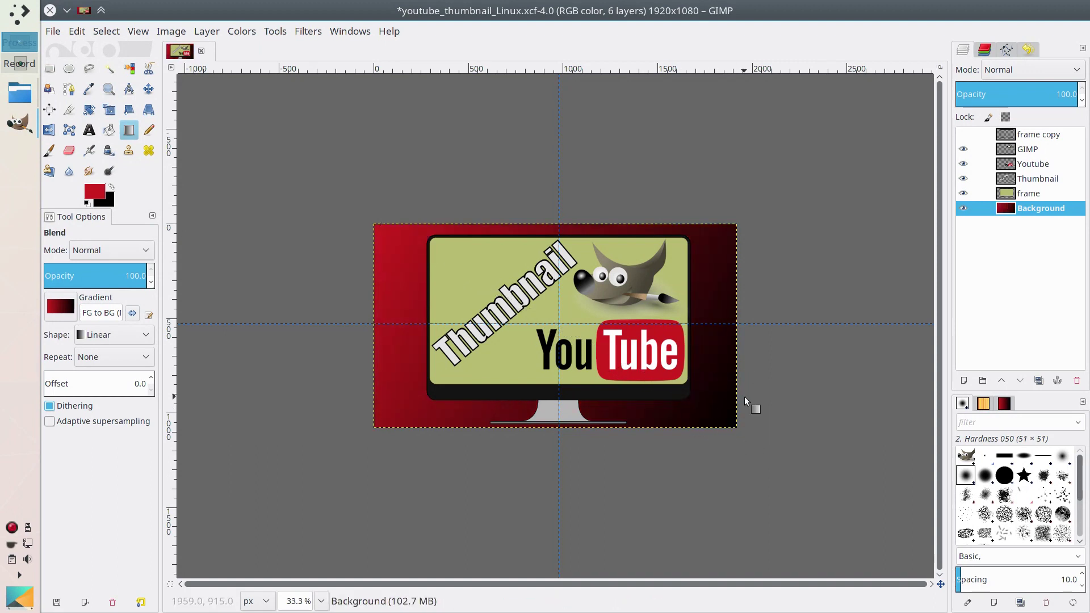
drag(374, 224, 737, 427)
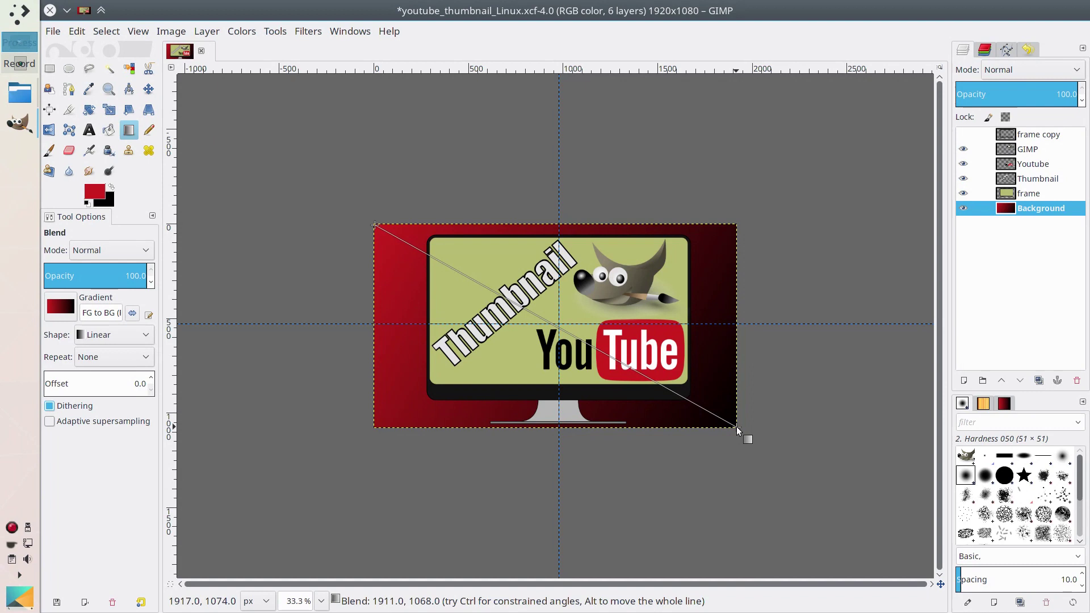
drag(737, 427, 879, 507)
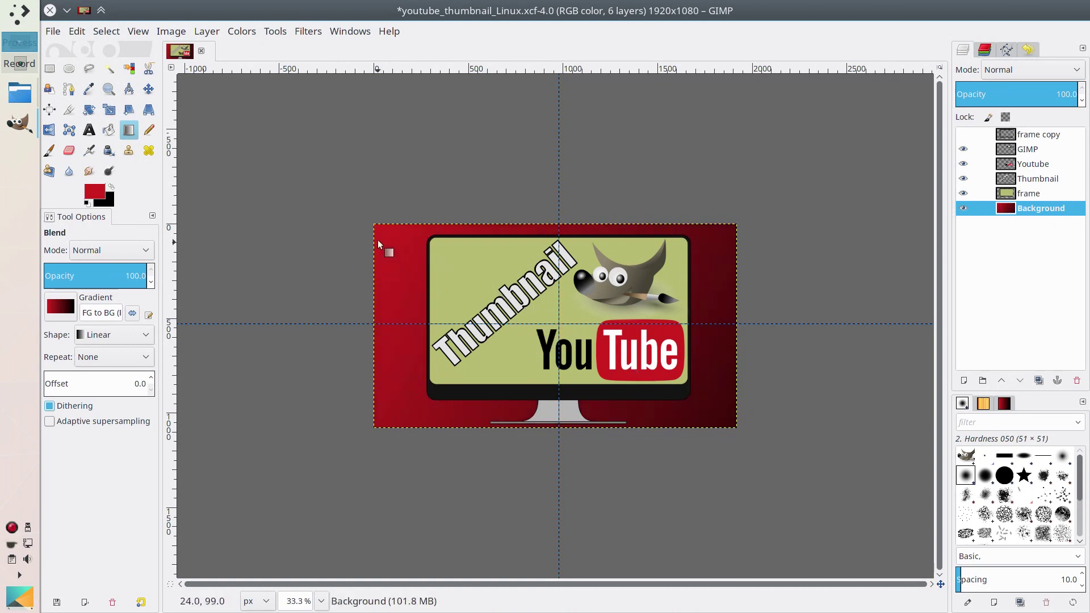
drag(280, 171, 911, 522)
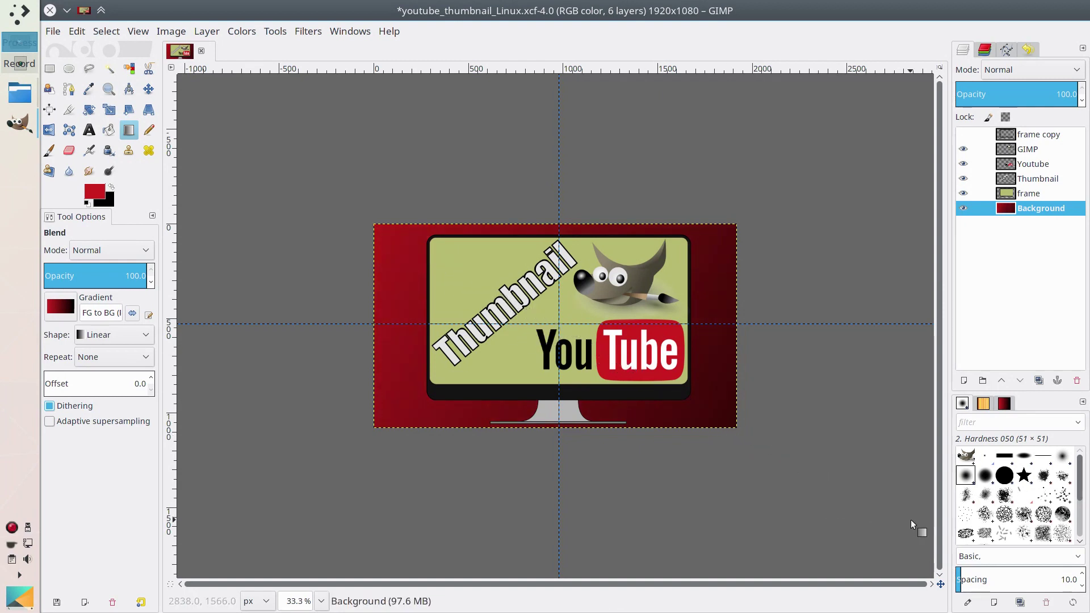
Redraw the diagonal gradient across the whole image, check it at 50%, and save
key(minus)
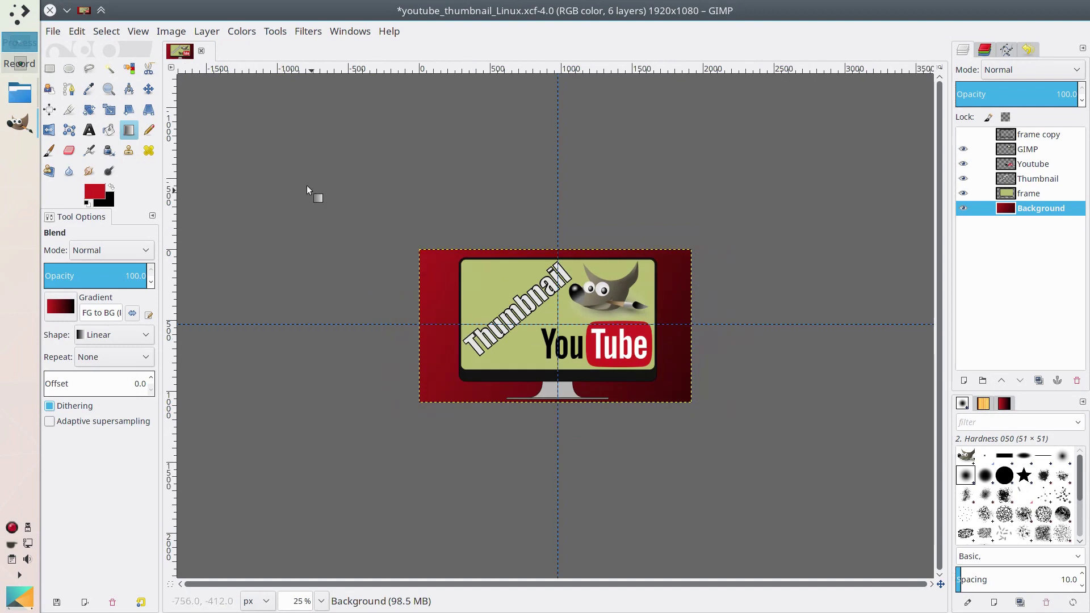
drag(345, 203, 896, 518)
key(2)
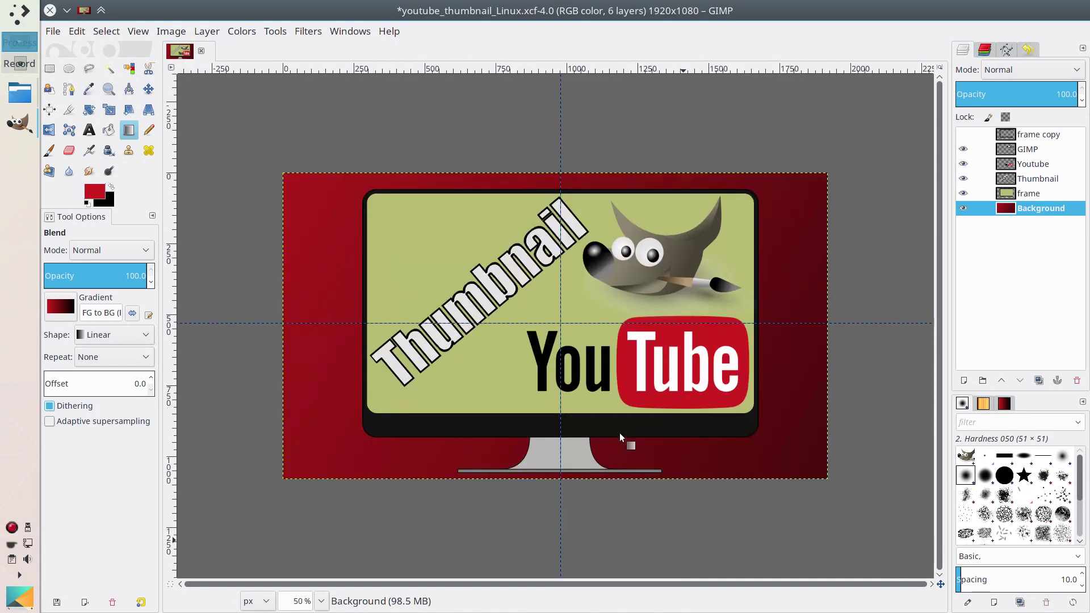
key(shift+3)
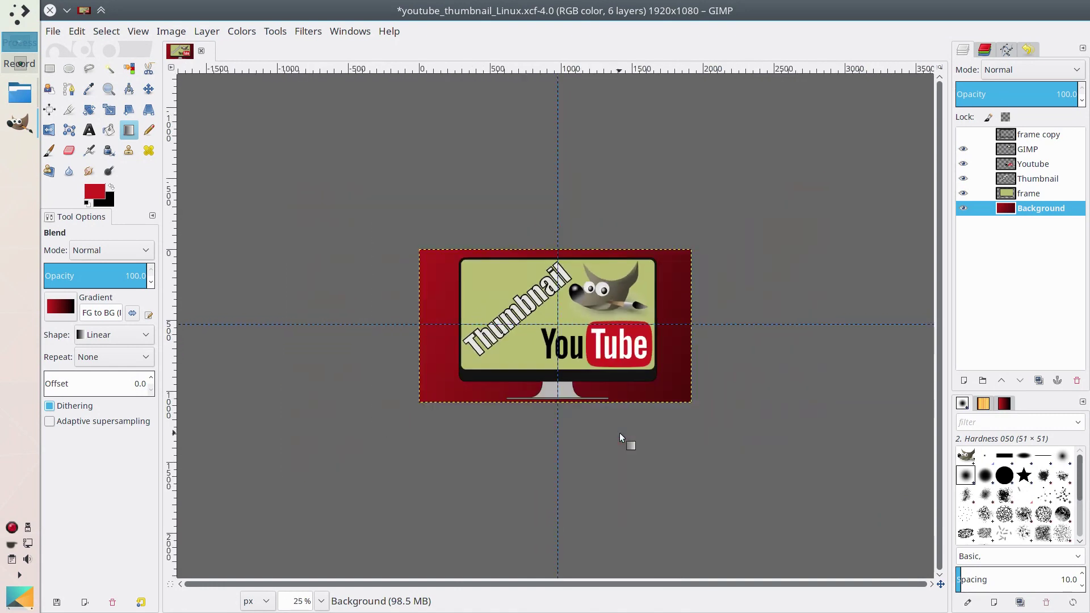
key(shift+2)
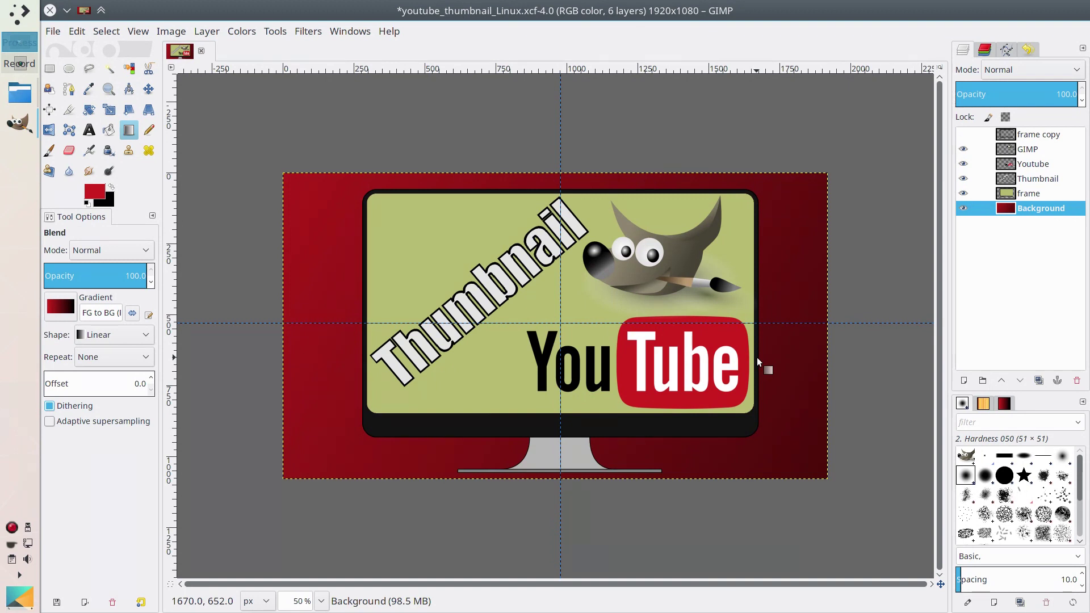
key(ctrl+s)
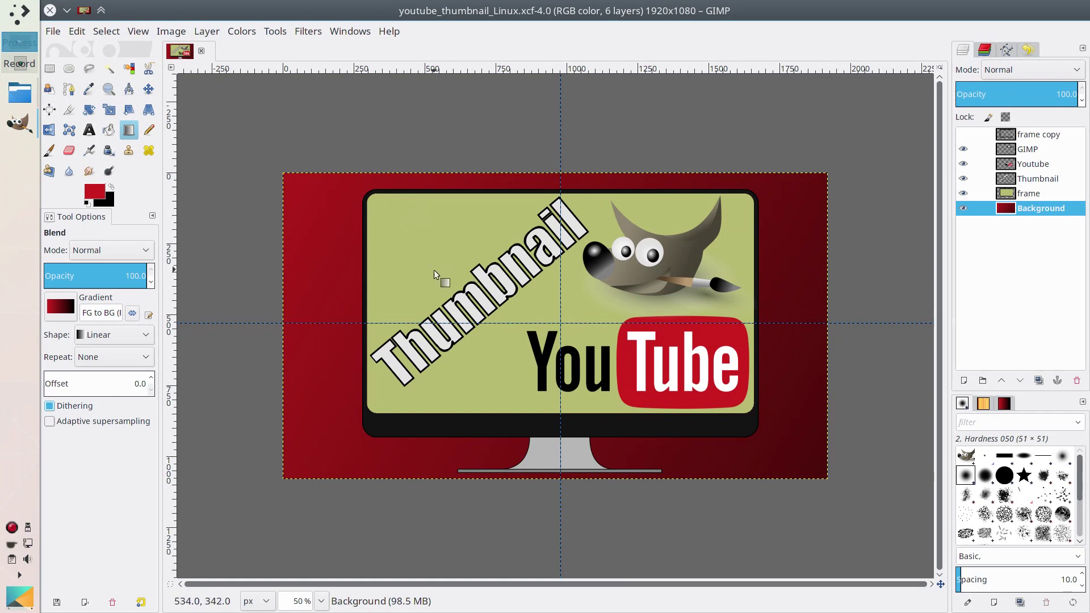
Open tux-31186_640.png from Dolphin in GIMP and copy its pixels
click(20, 93)
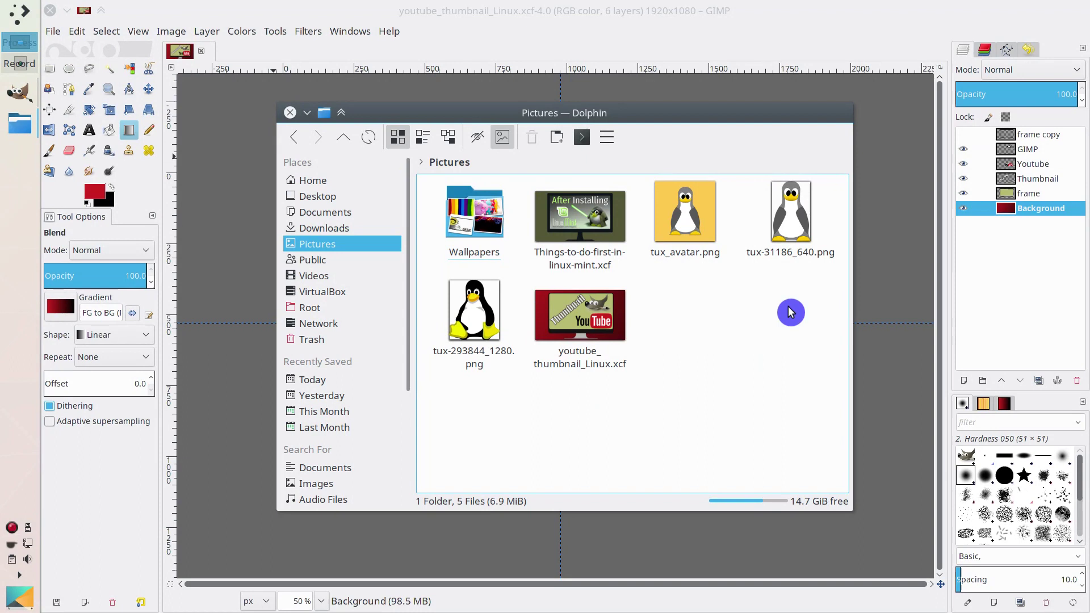
click(787, 223)
right_click(787, 222)
mouse_move(905, 318)
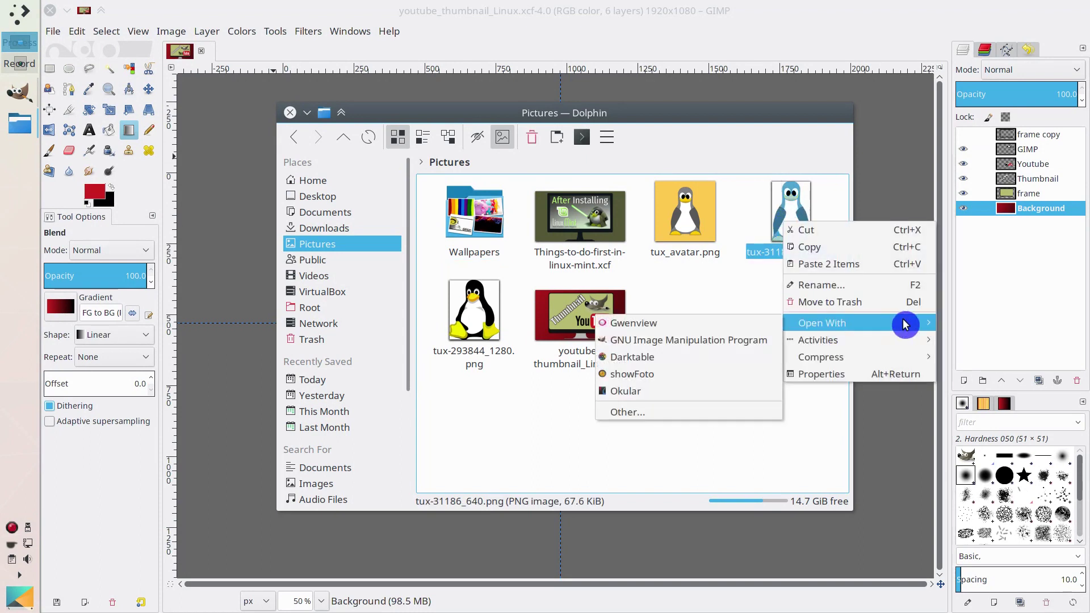
click(681, 345)
key(ctrl+c)
Paste Tux into the thumbnail as a new layer and raise it above frame
click(179, 57)
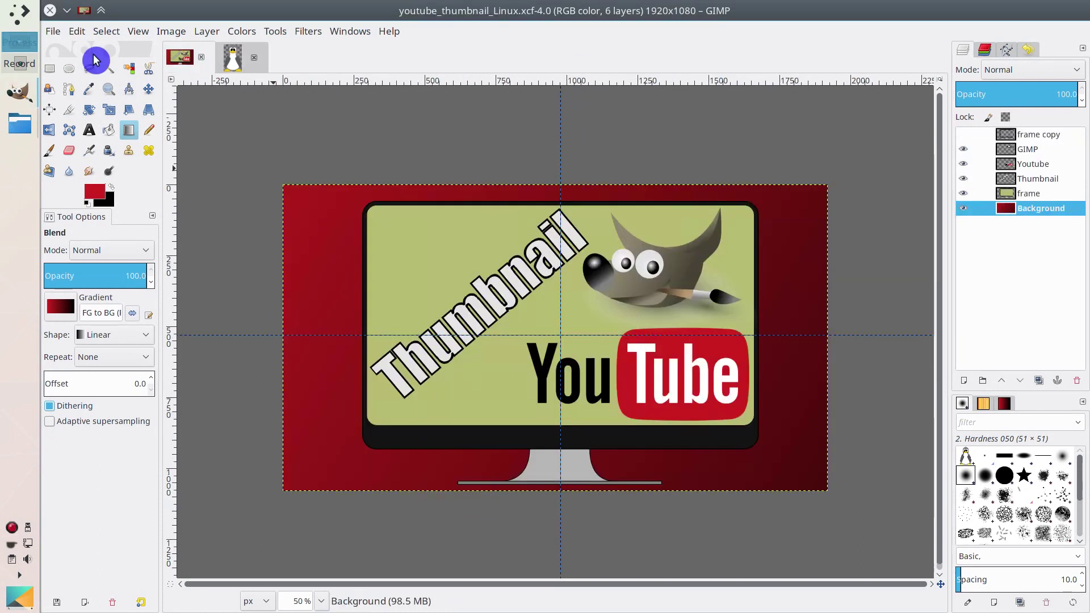
click(76, 31)
mouse_move(159, 226)
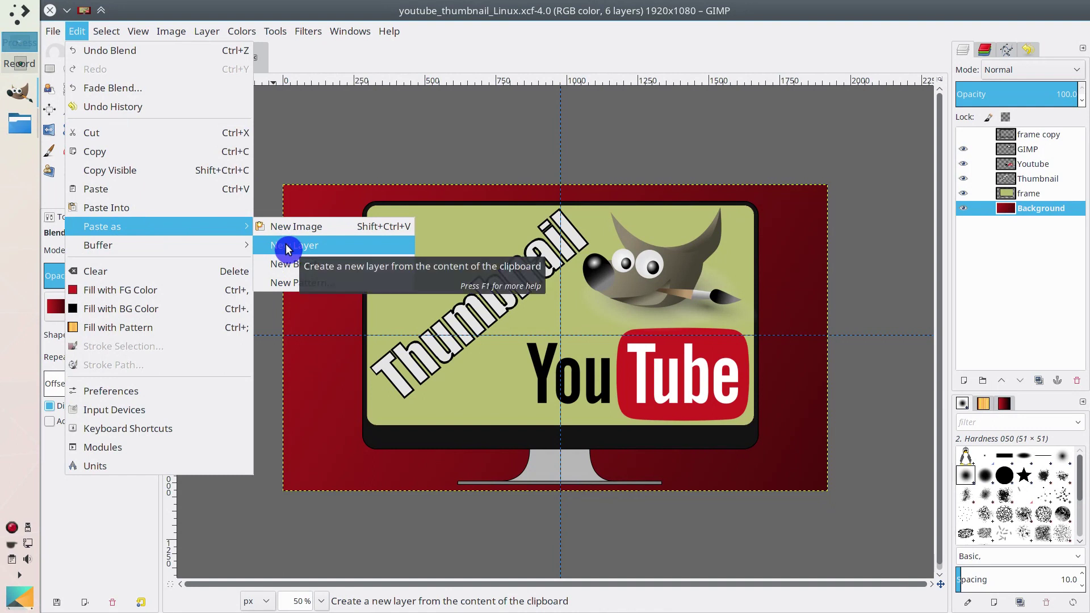
click(322, 248)
drag(1036, 211, 1039, 148)
Shrink Tux to about 270×410 and move it onto the monitor's upper-left corner
click(110, 110)
click(322, 267)
drag(403, 355, 368, 286)
click(149, 89)
drag(315, 246, 401, 255)
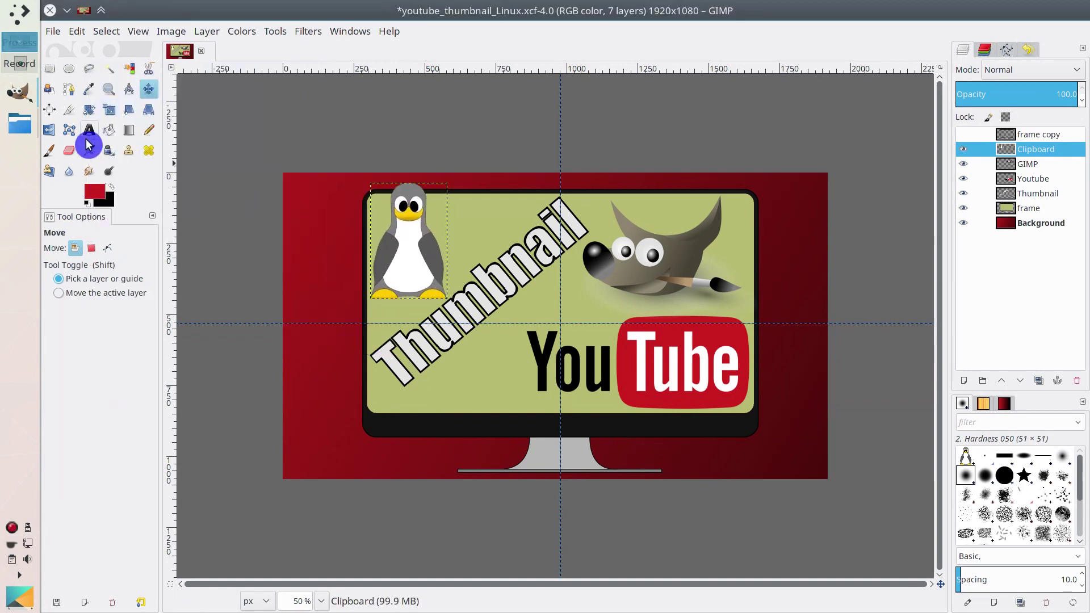
Rescale the penguin to its final 200×301 pixels and make Background the active layer
click(109, 110)
click(417, 228)
drag(366, 186, 386, 205)
click(232, 207)
click(425, 259)
click(165, 135)
scroll(165, 135, down, 7)
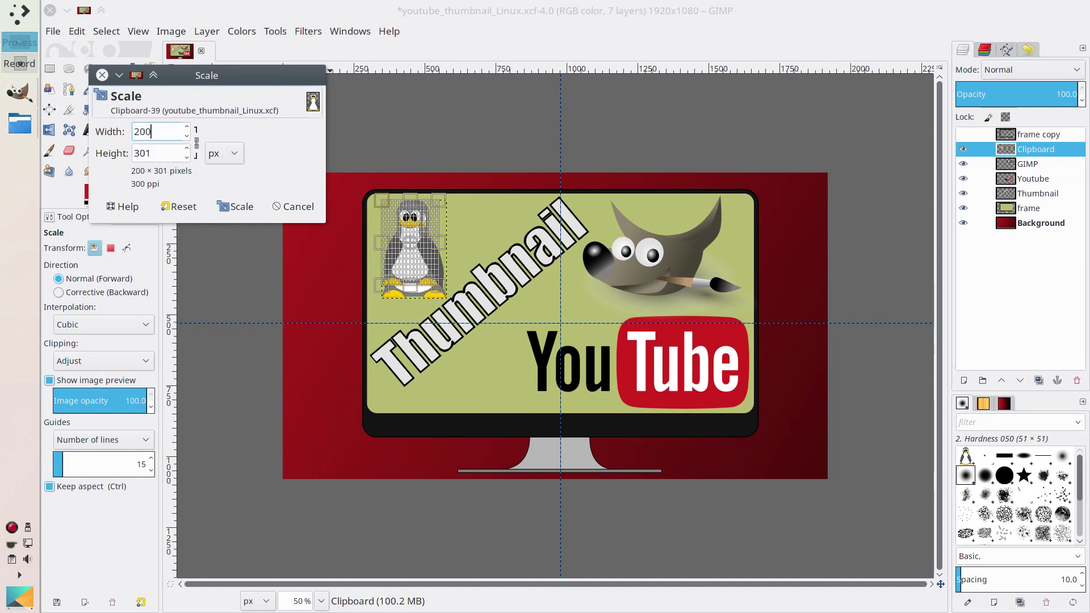
click(235, 207)
click(149, 89)
click(1035, 224)
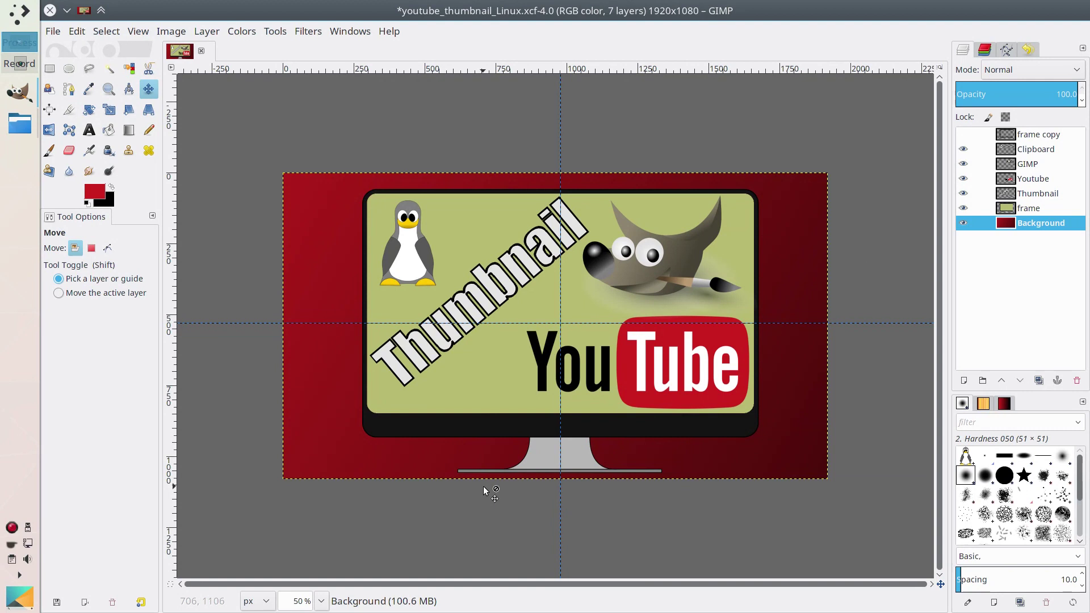
Save, then export the thumbnail to Pictures as youtube_thumbnail_Linux.png, adjusting PNG compression
key(ctrl+s)
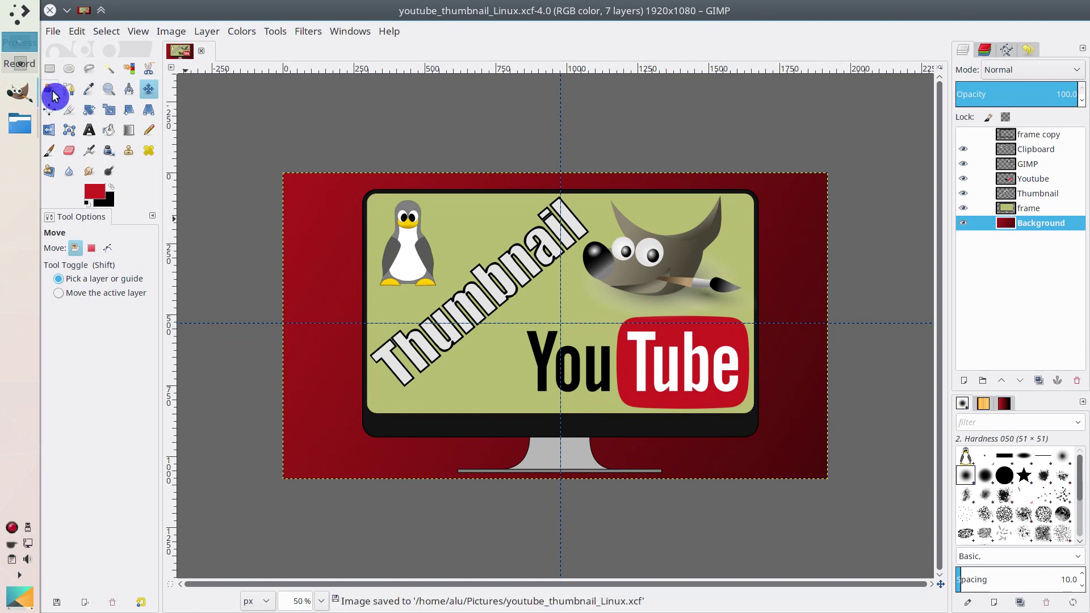
click(56, 32)
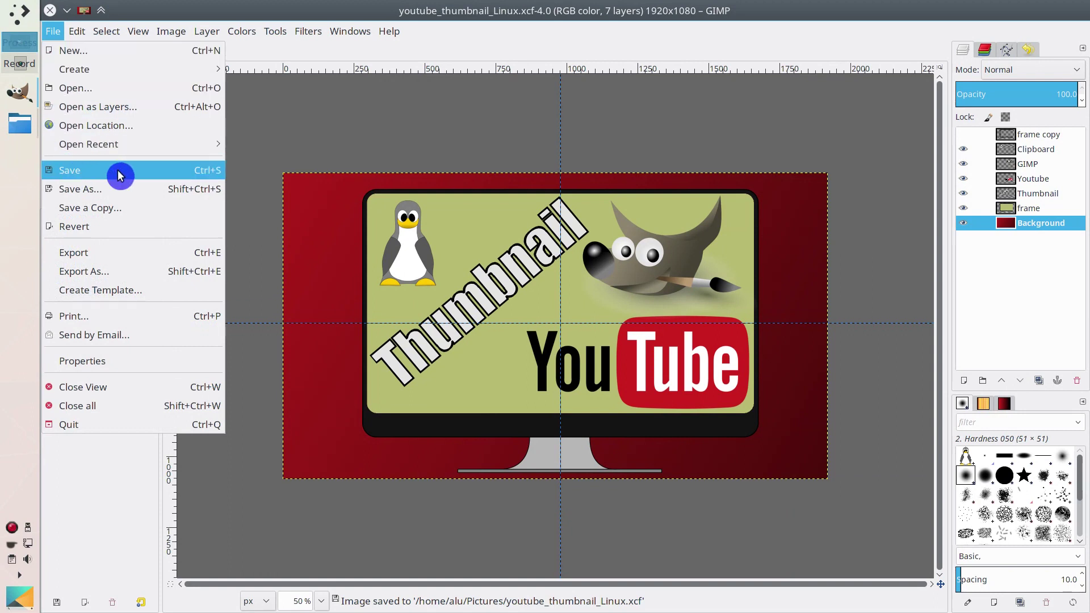
click(118, 254)
drag(251, 67, 431, 74)
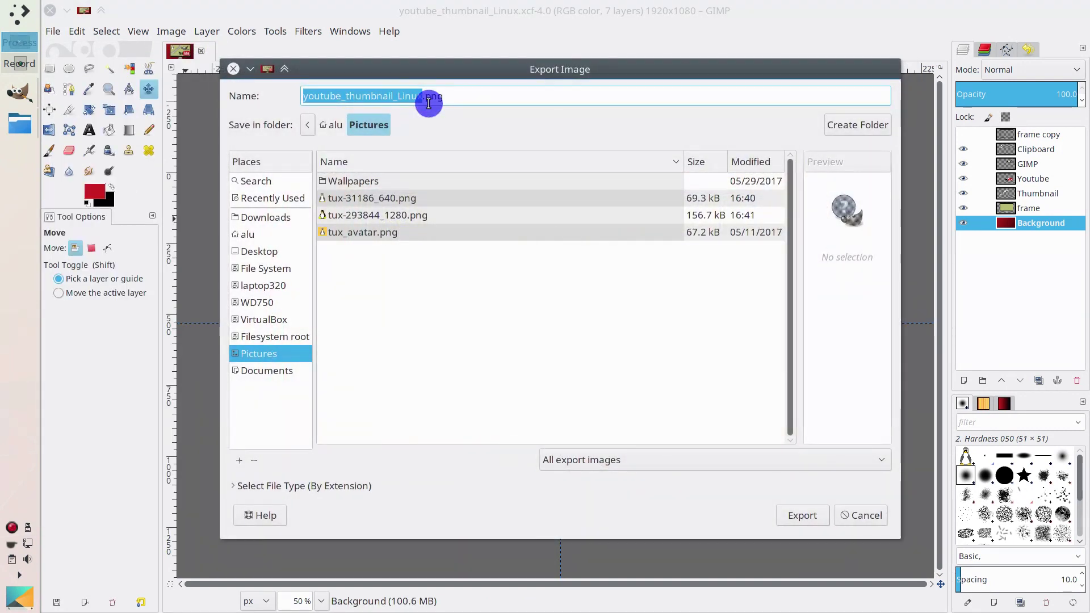
click(458, 100)
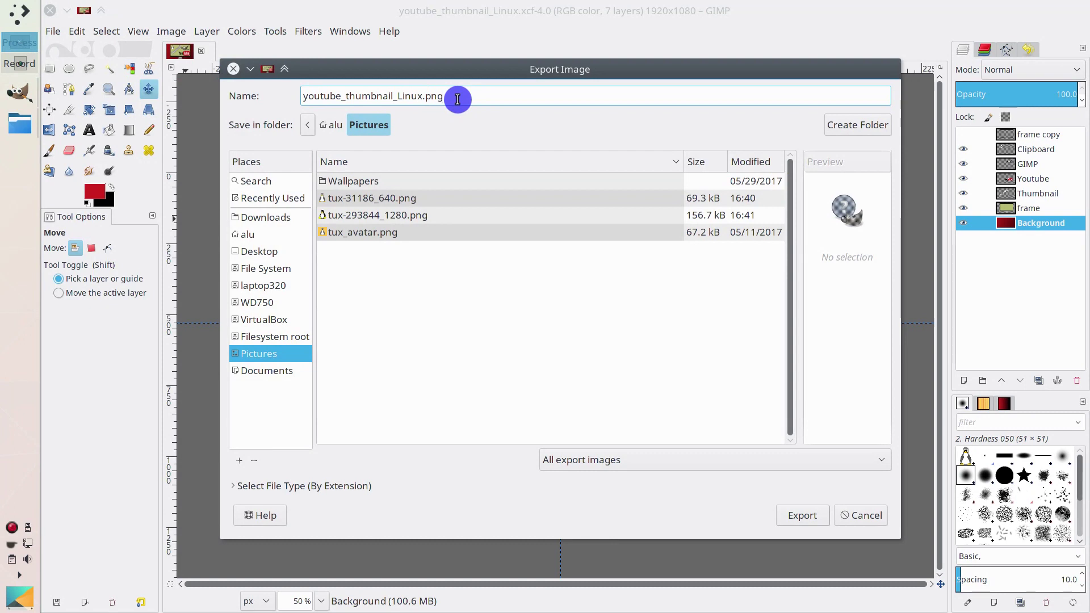
click(810, 517)
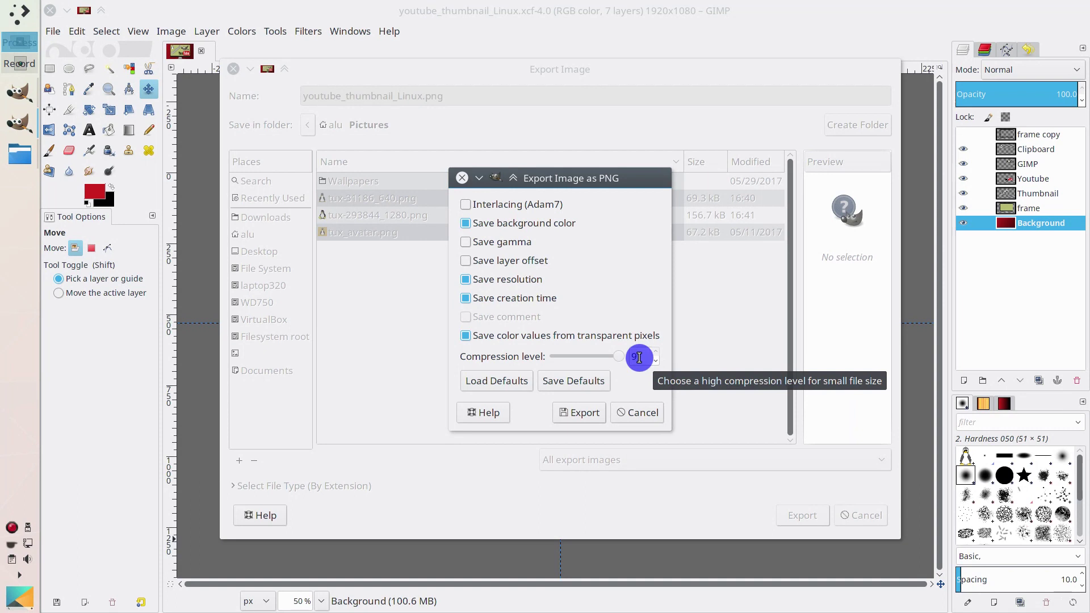
mouse_move(625, 363)
mouse_down()
mouse_move(563, 358)
mouse_move(633, 363)
mouse_up()
click(594, 409)
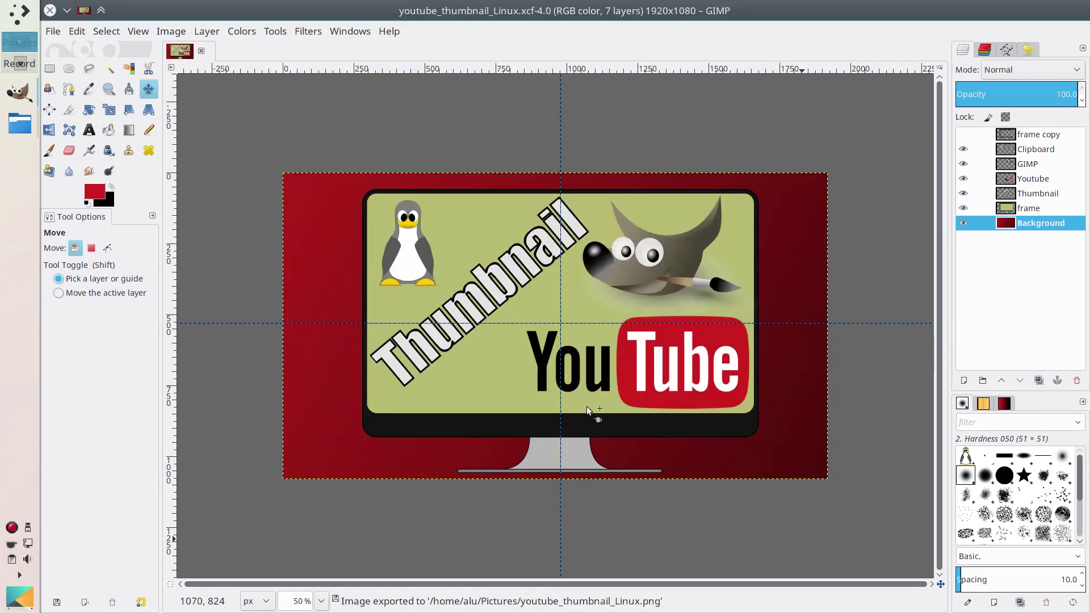
Open youtube_thumbnail_Linux.png from Pictures in Gwenview and view it full screen
click(19, 128)
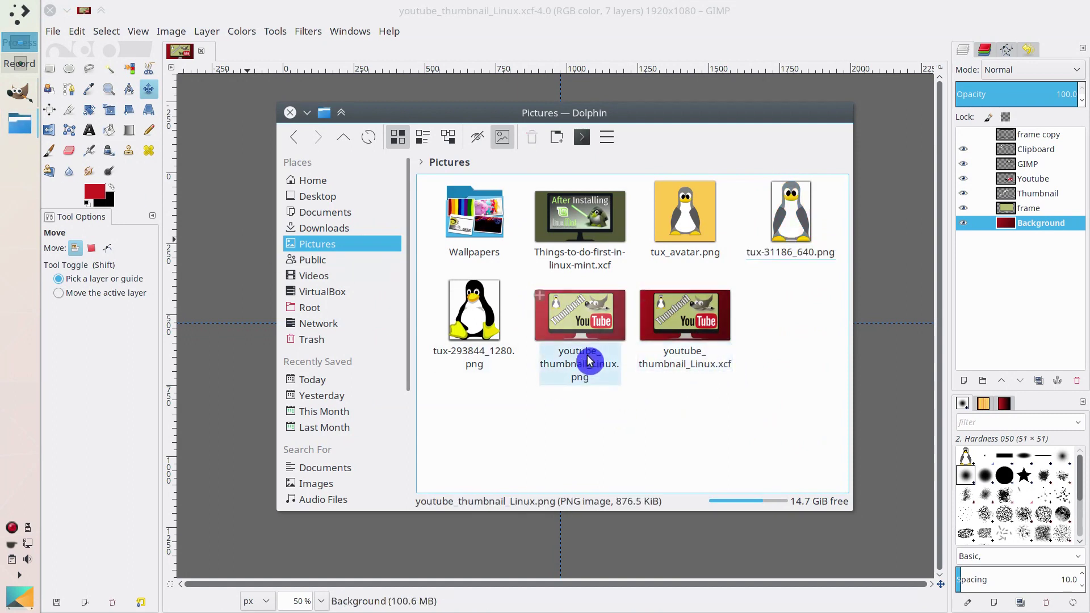
click(586, 327)
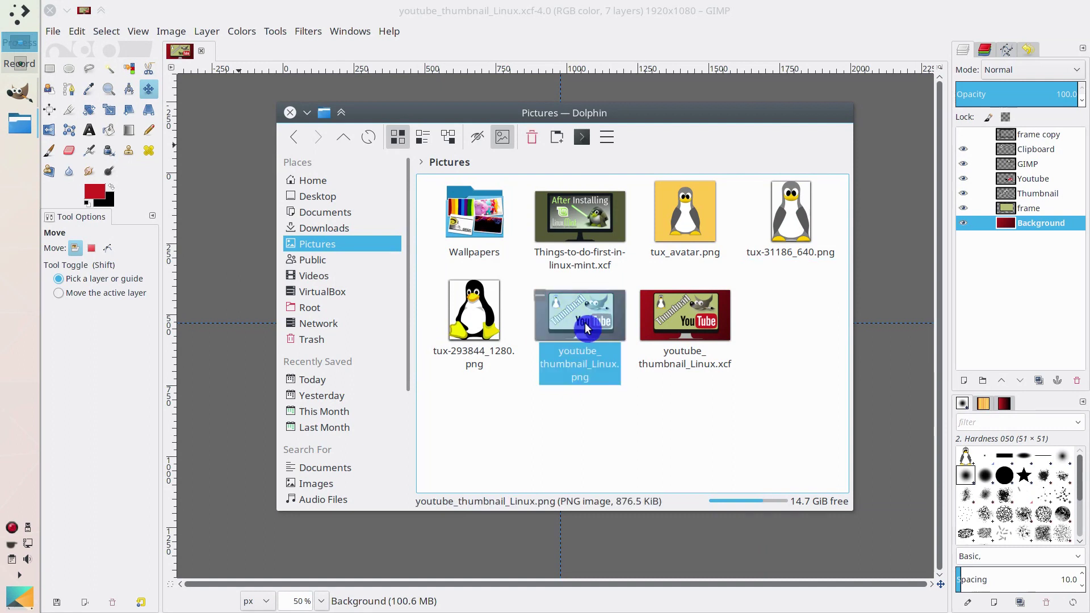
double_click(585, 327)
double_click(633, 335)
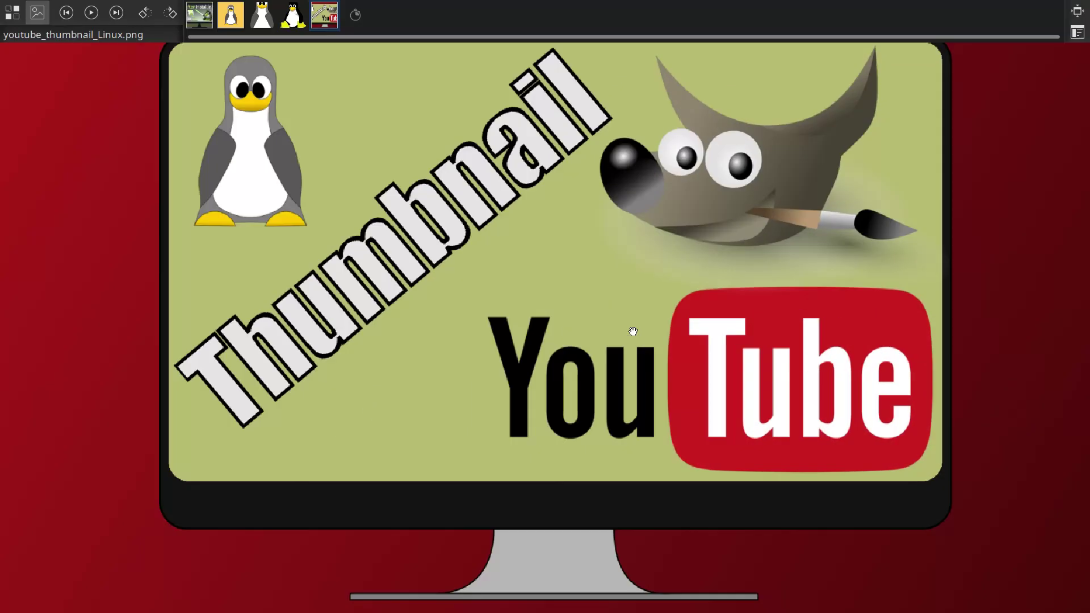